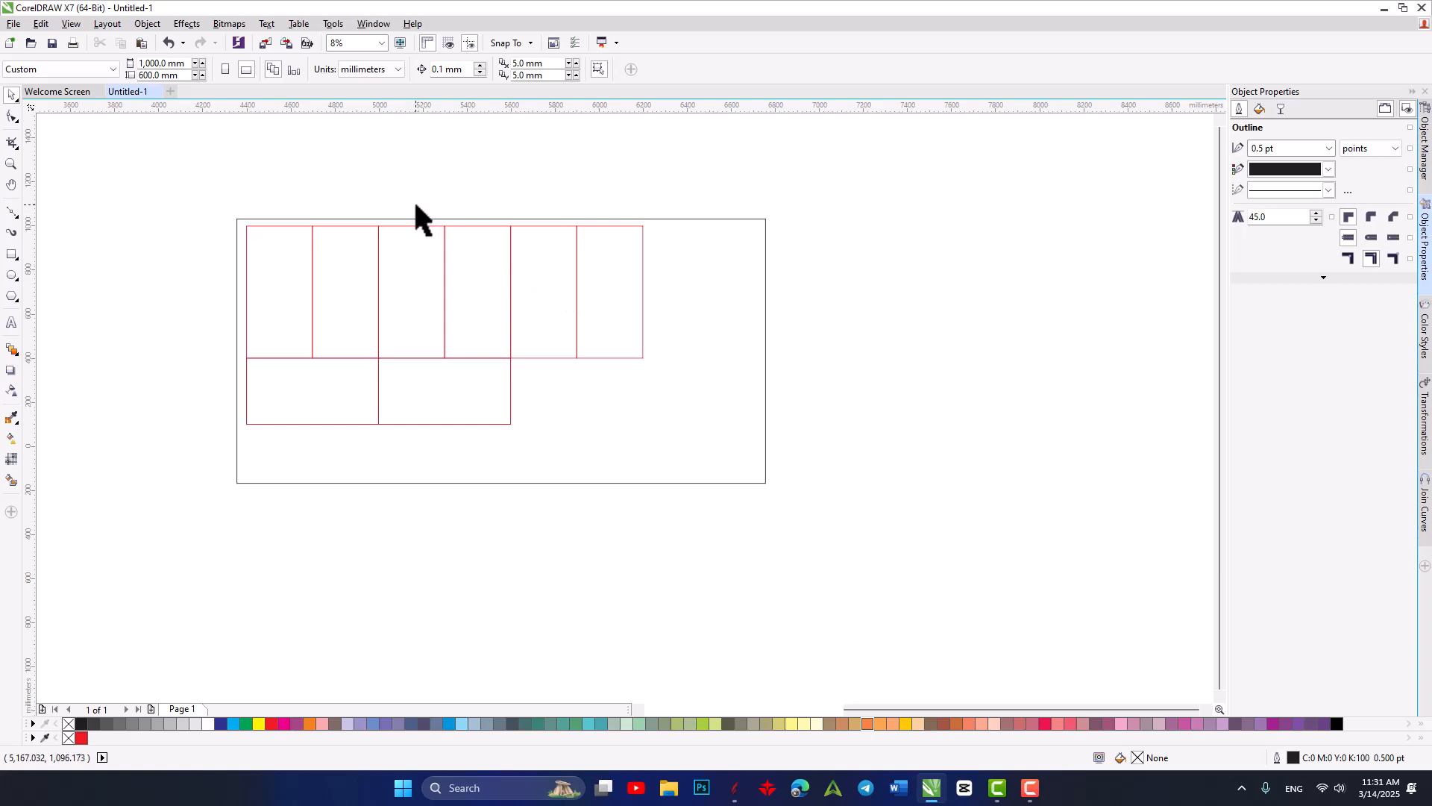
Review the overall layout, checking the complete sheet and the group of eight red rectangles inside it.
drag(70, 141, 604, 508)
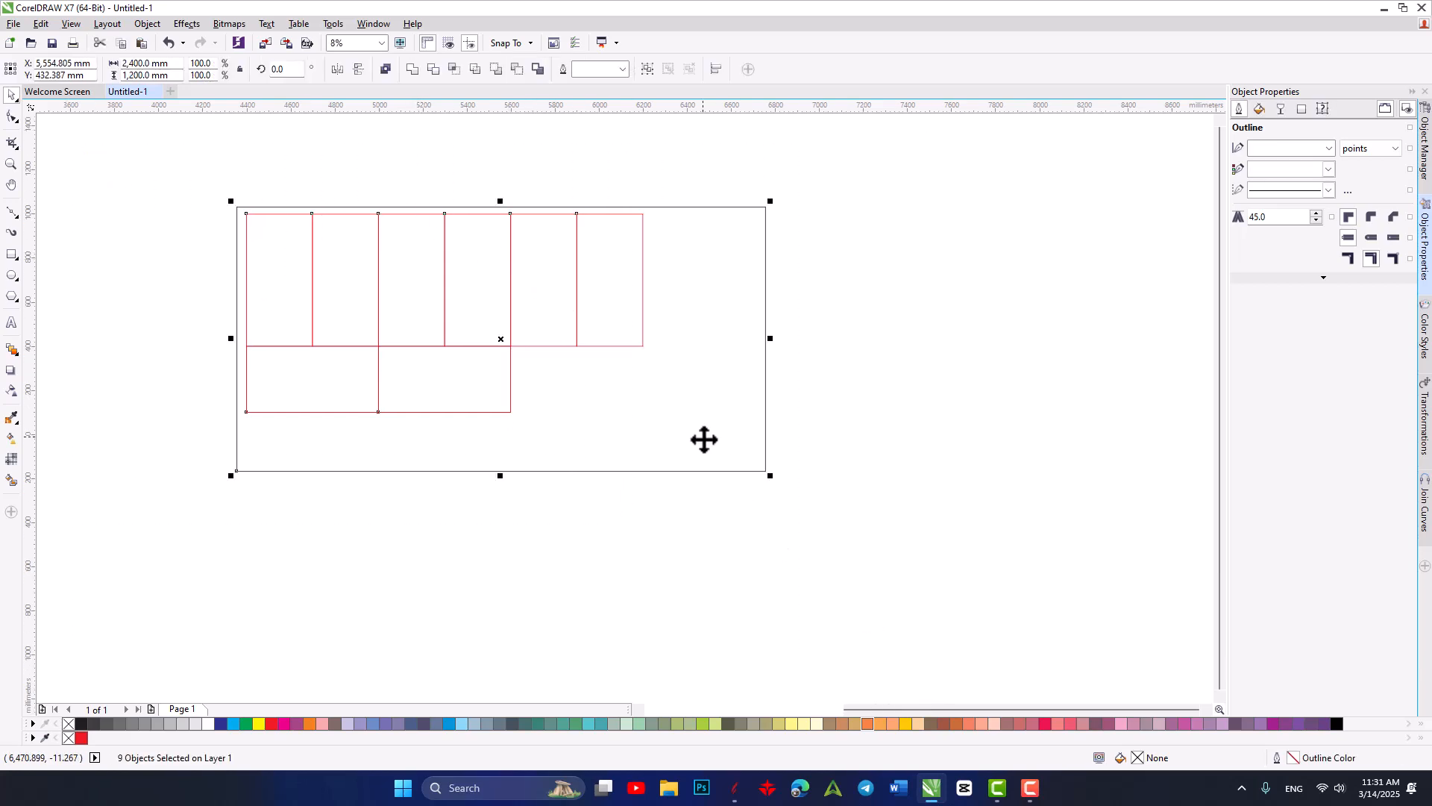
click(783, 368)
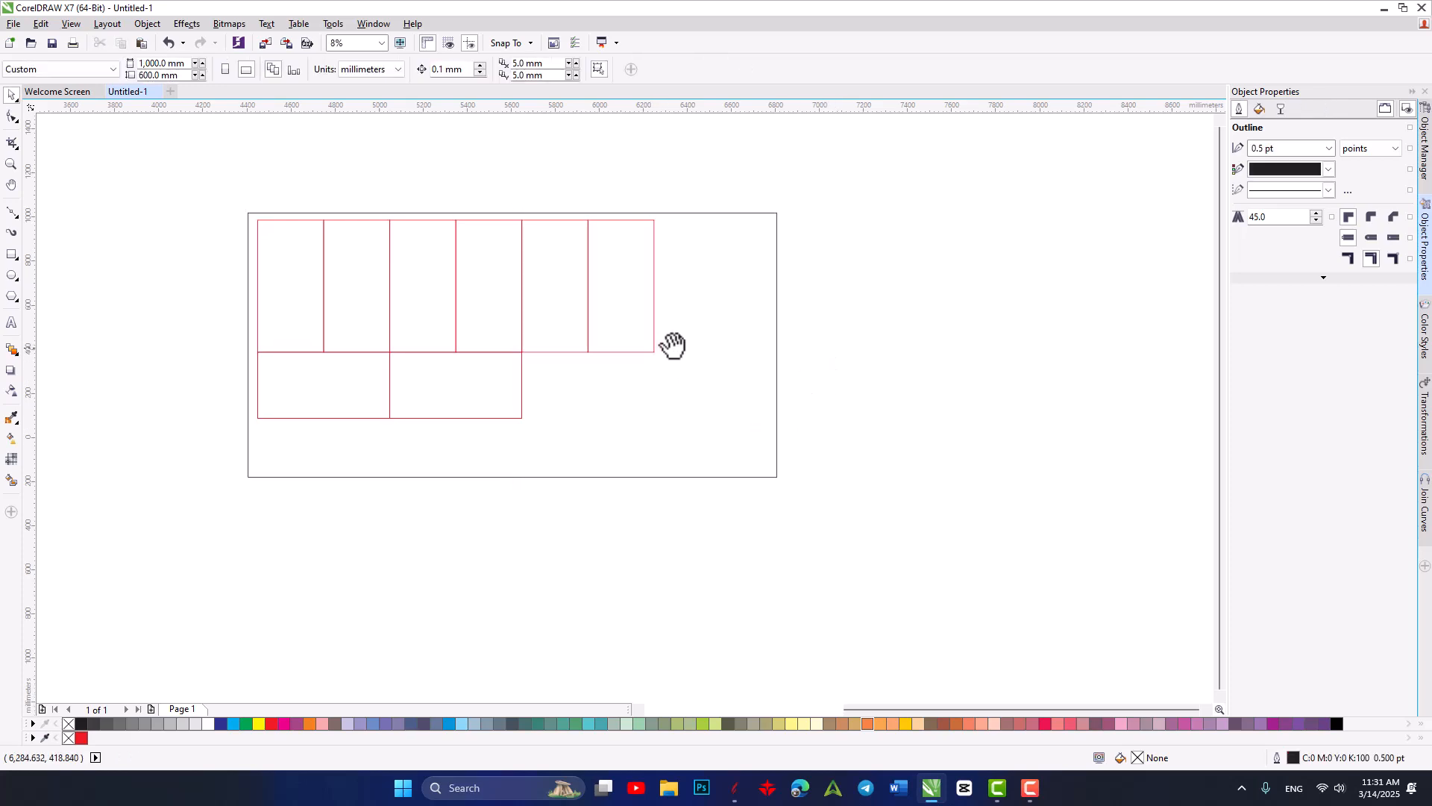
scroll(476, 352, up, 1)
drag(476, 371, 464, 323)
scroll(530, 377, down, 1)
drag(229, 181, 727, 450)
scroll(410, 275, up, 1)
drag(368, 298, 553, 435)
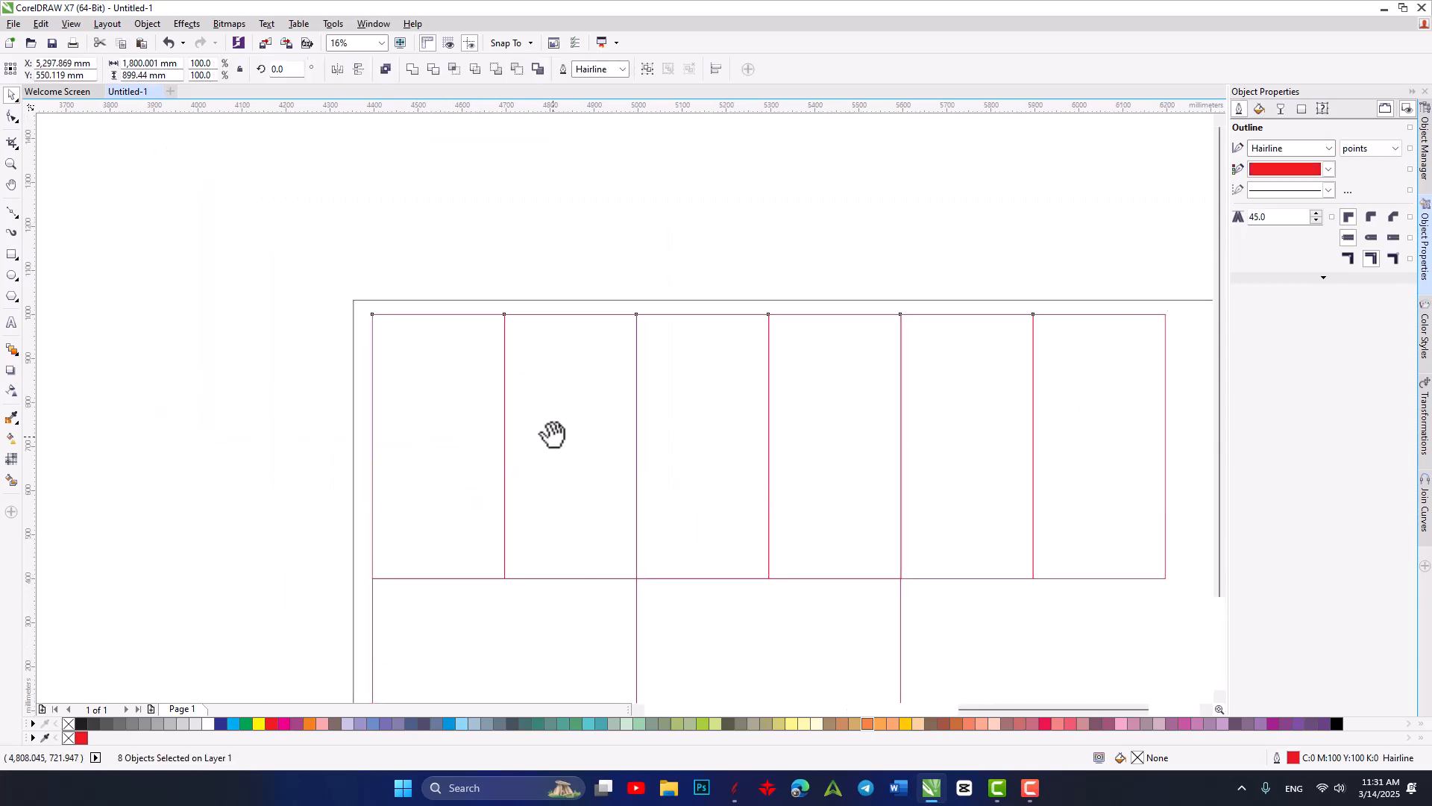
Examine the shared edges between adjoining red rectangles, the outer sheet outline and the last five rectangles of the upper row.
scroll(526, 354, up, 1)
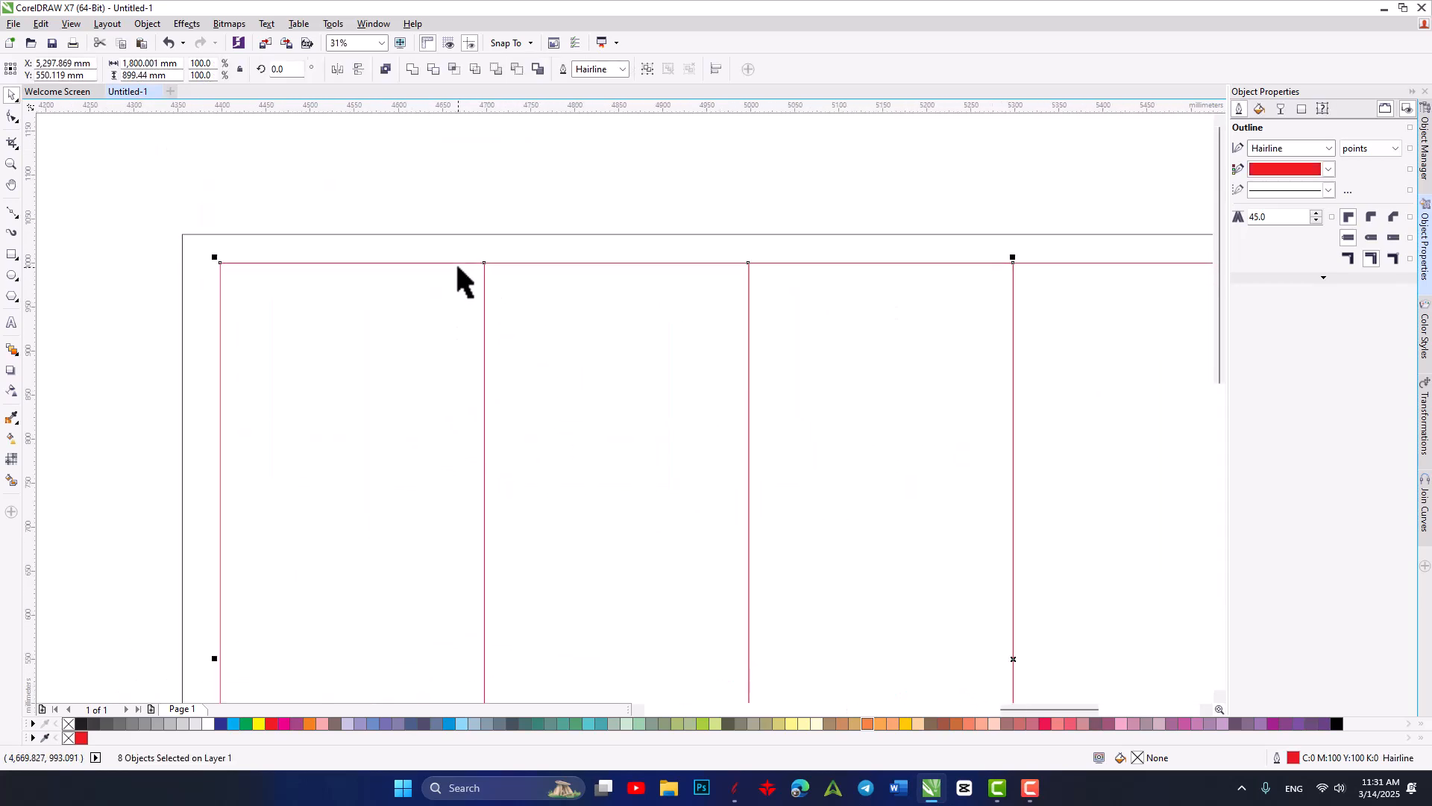
scroll(487, 262, up, 1)
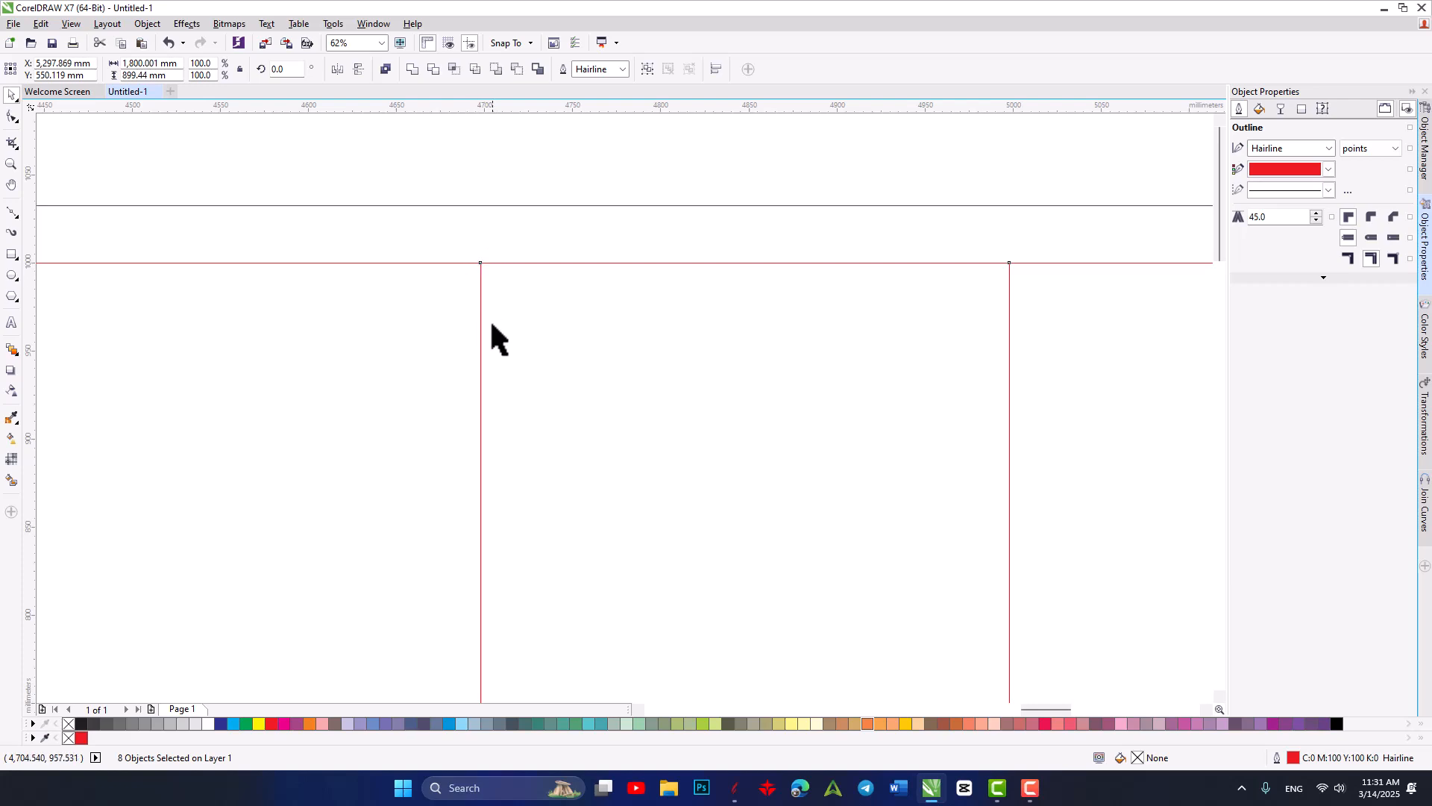
scroll(492, 328, down, 3)
drag(552, 271, 510, 301)
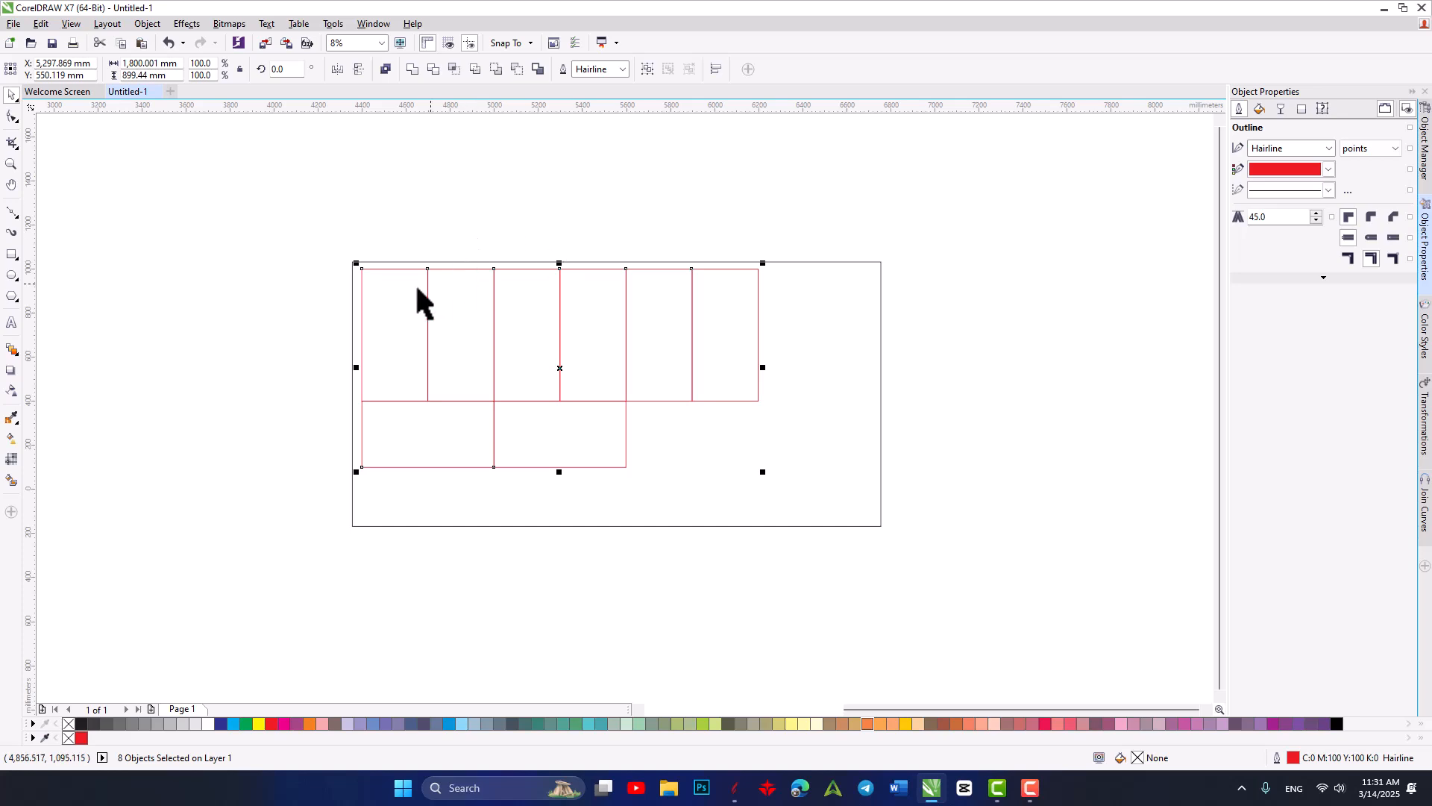
scroll(428, 284, up, 3)
scroll(429, 231, down, 4)
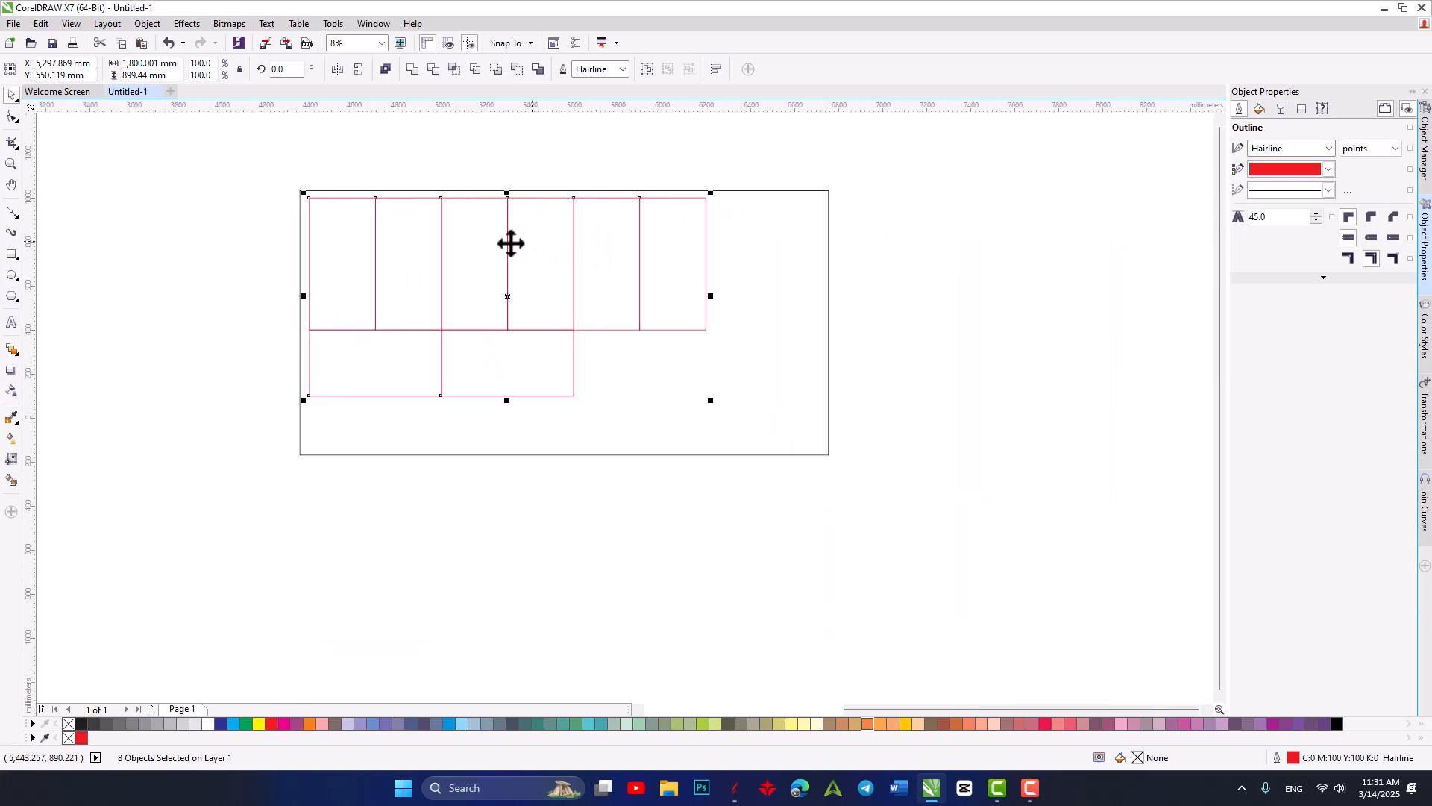
click(937, 412)
scroll(373, 204, up, 1)
click(407, 184)
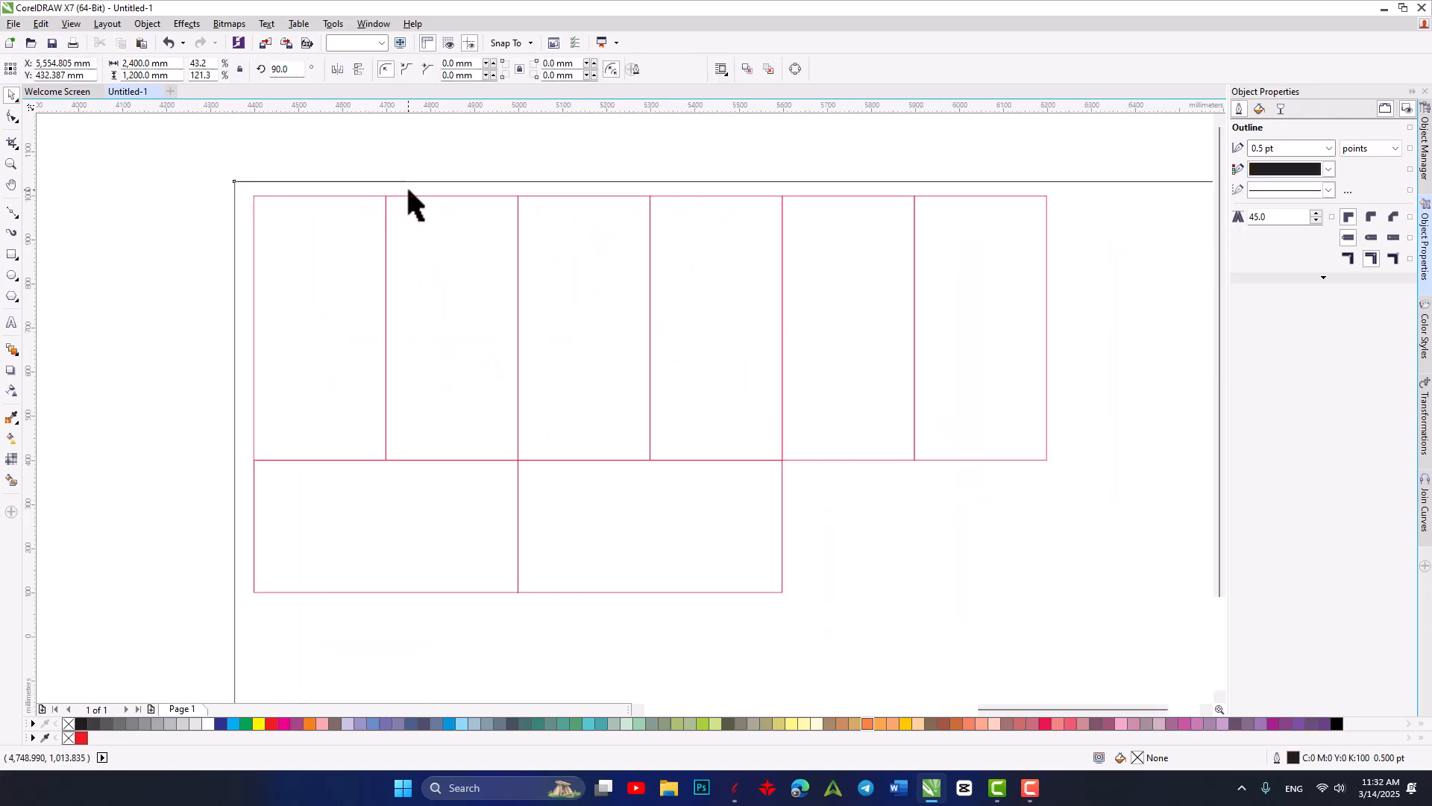
click(871, 133)
drag(357, 149, 1074, 492)
drag(716, 329, 659, 211)
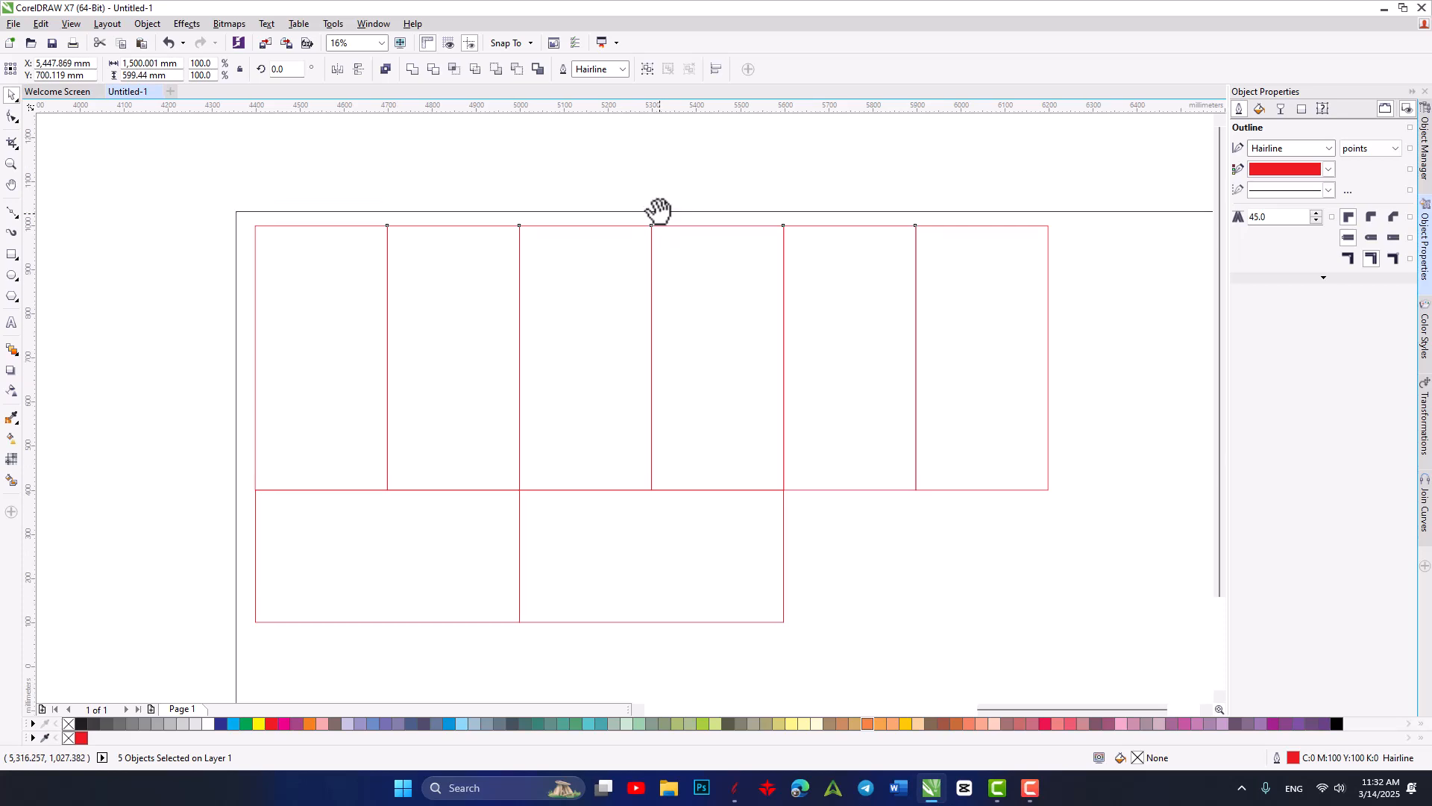
Set the document's nudge distance to 5 mm.
click(397, 141)
double_click(442, 68)
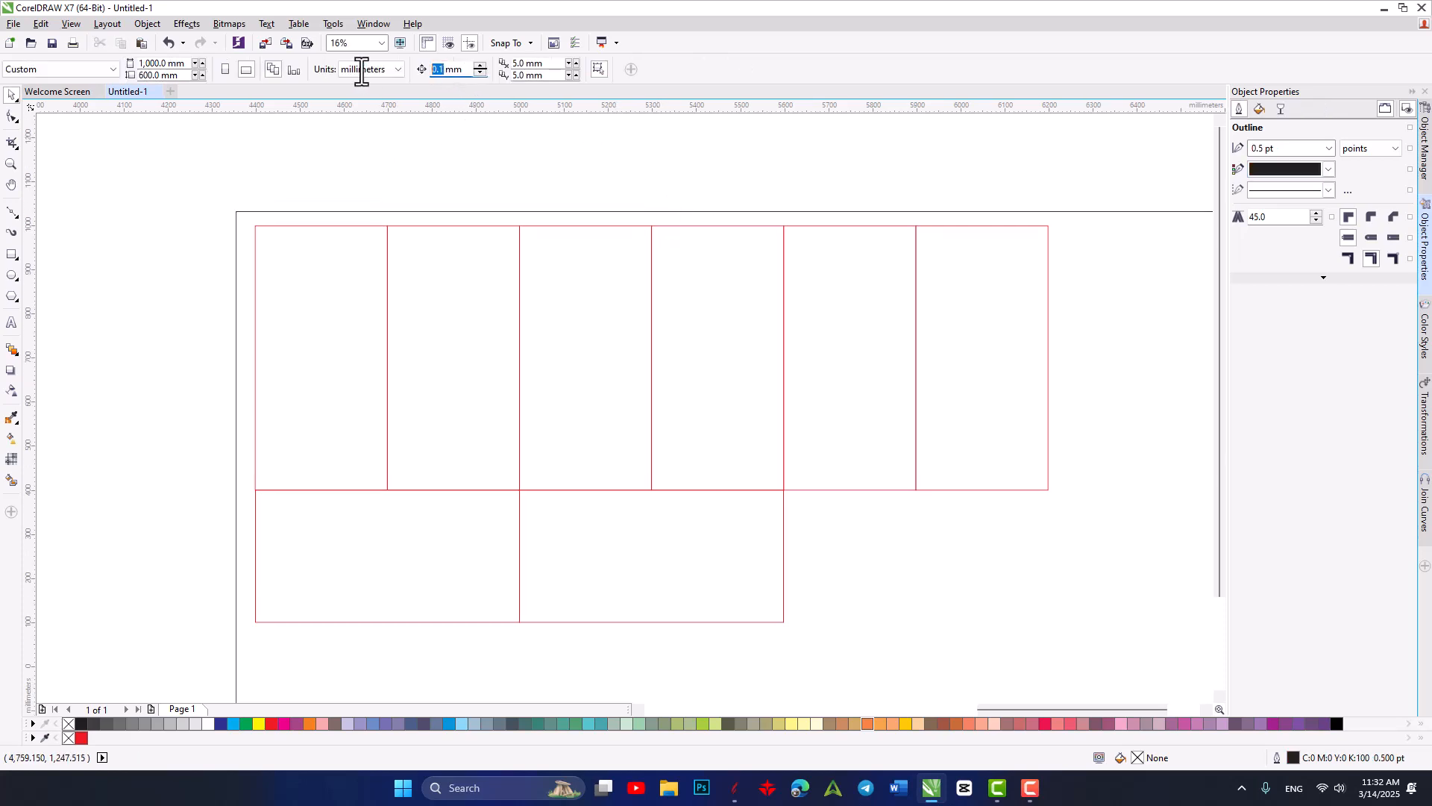
text(4)
drag(552, 127, 487, 144)
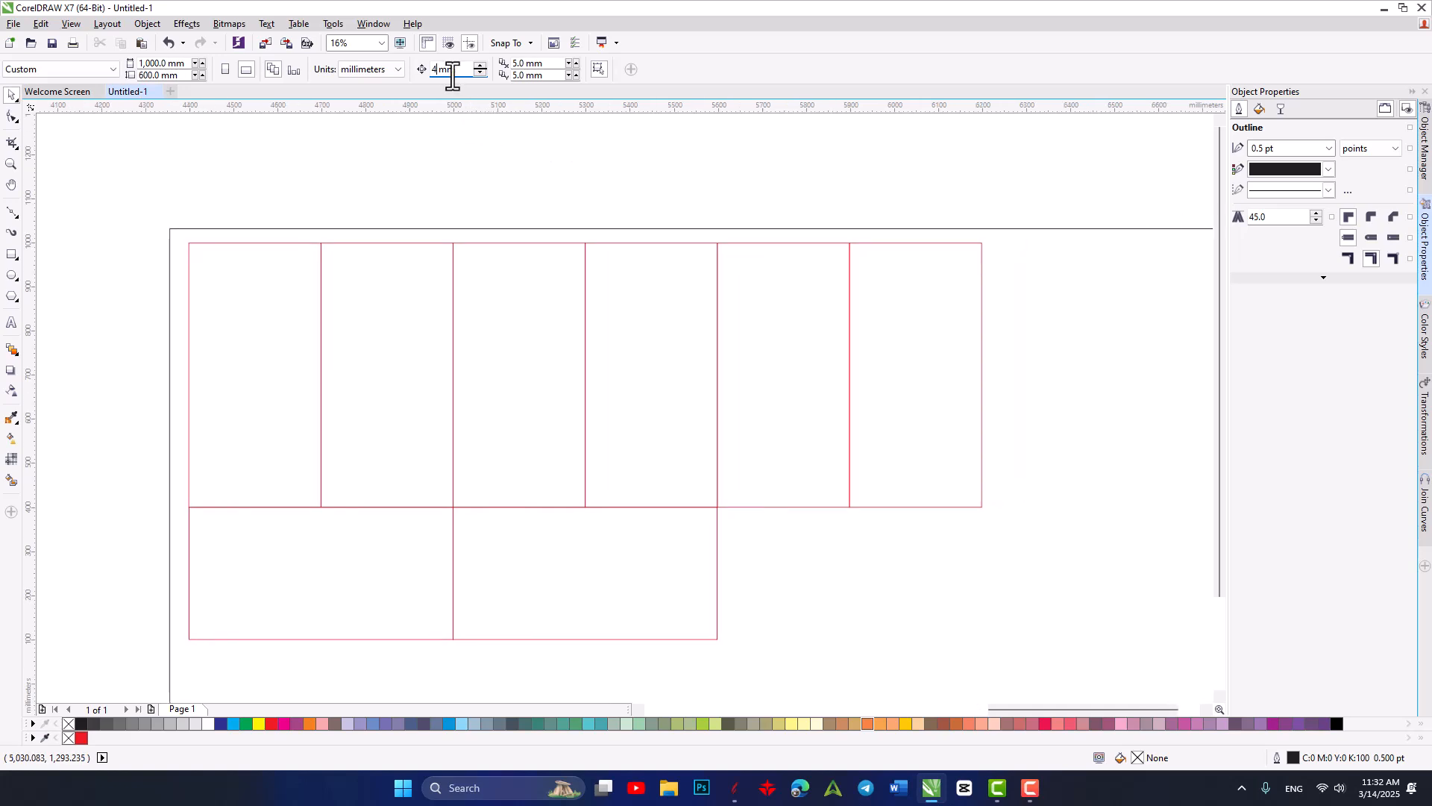
double_click(437, 70)
text(5)
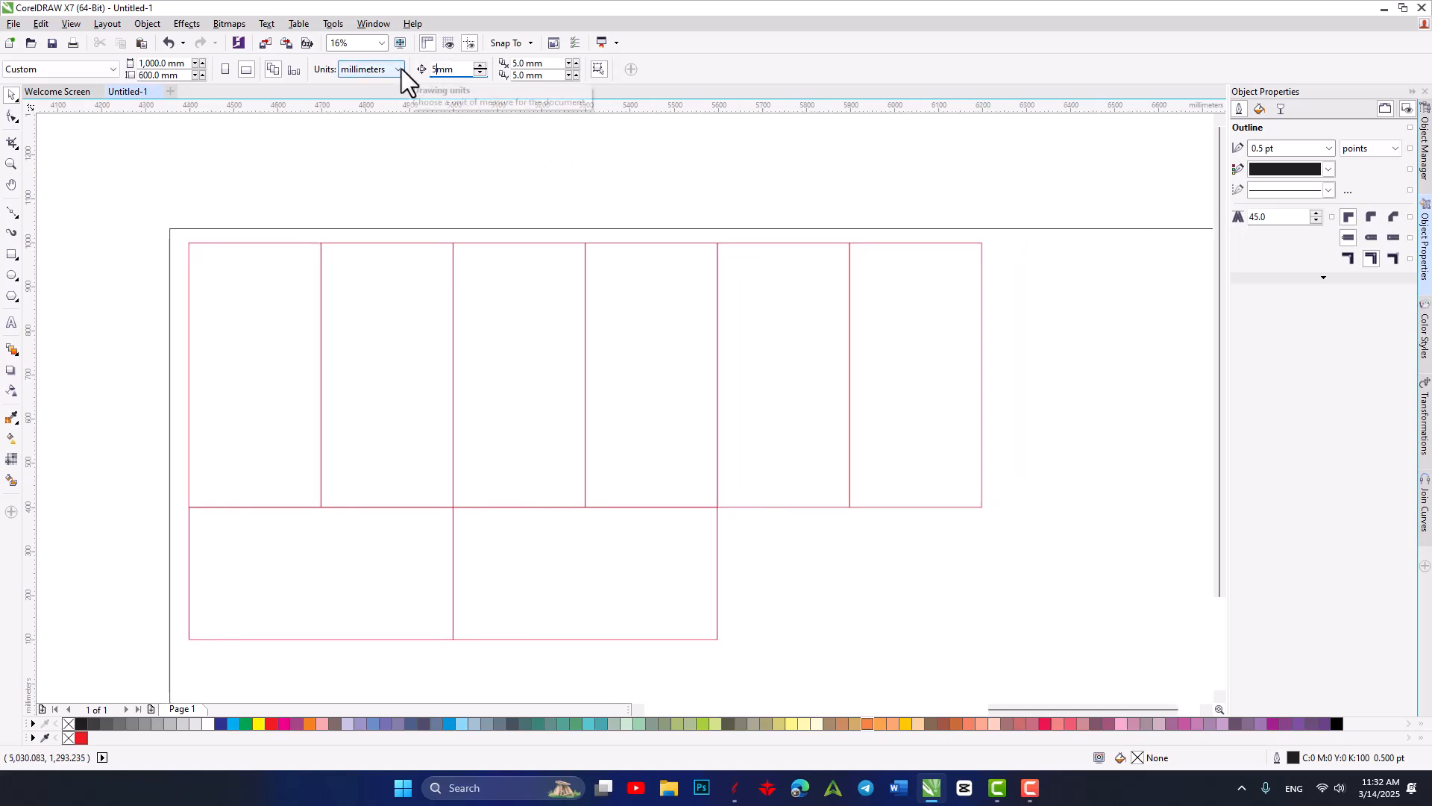
key(Return)
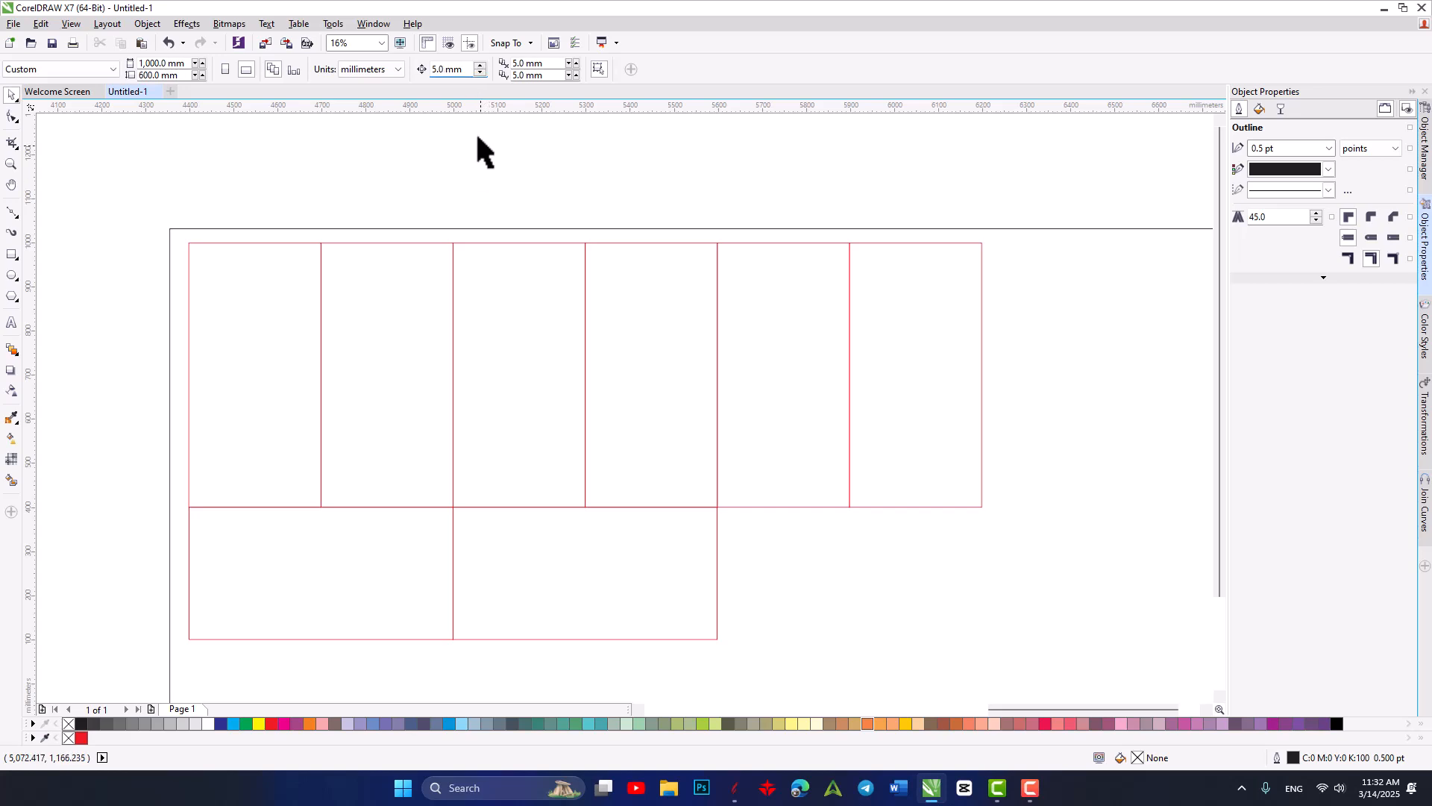
click(460, 71)
Nudge the last five rectangles of the upper row 5 mm right, and the last four a further 5 mm.
drag(309, 215, 1030, 554)
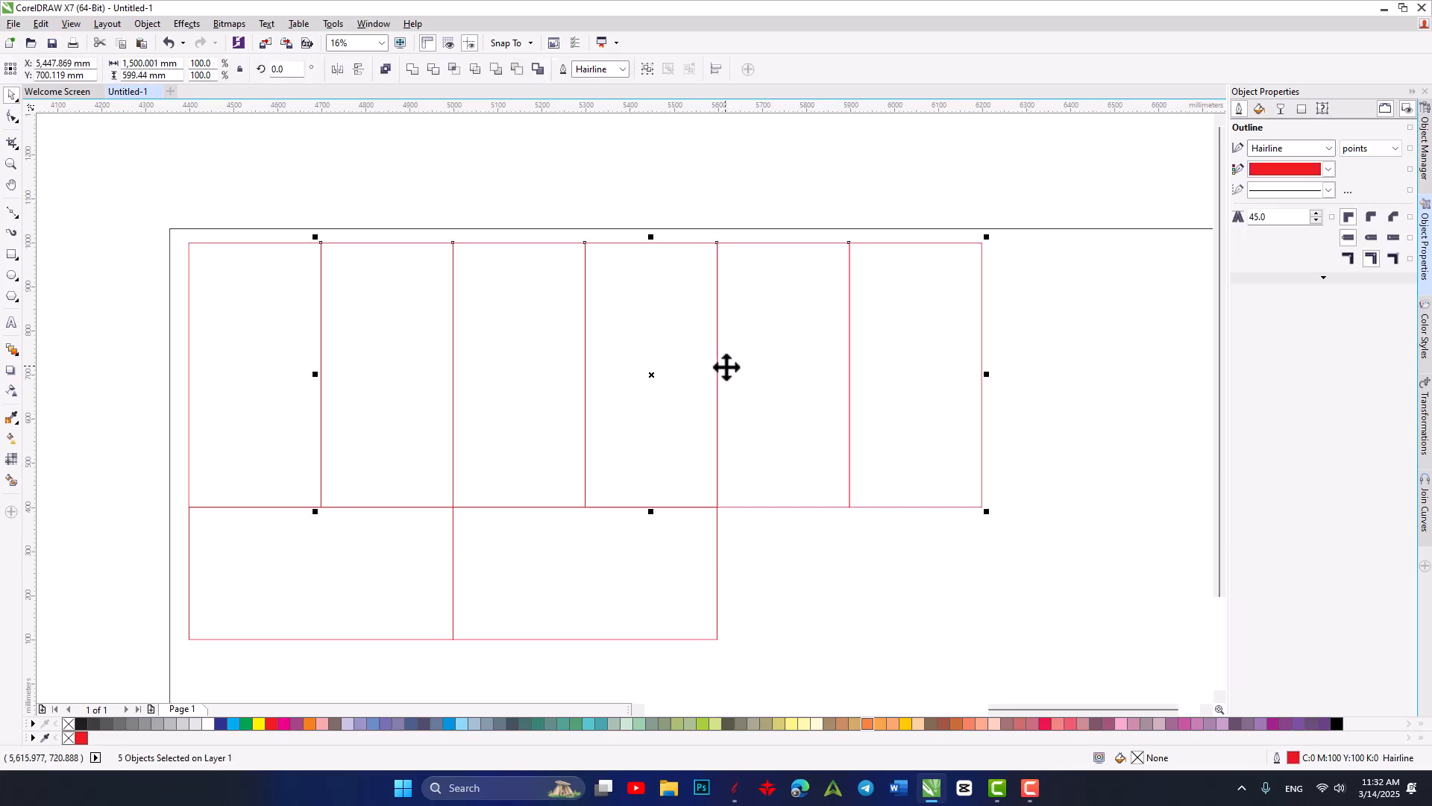
key(Right)
scroll(278, 239, up, 2)
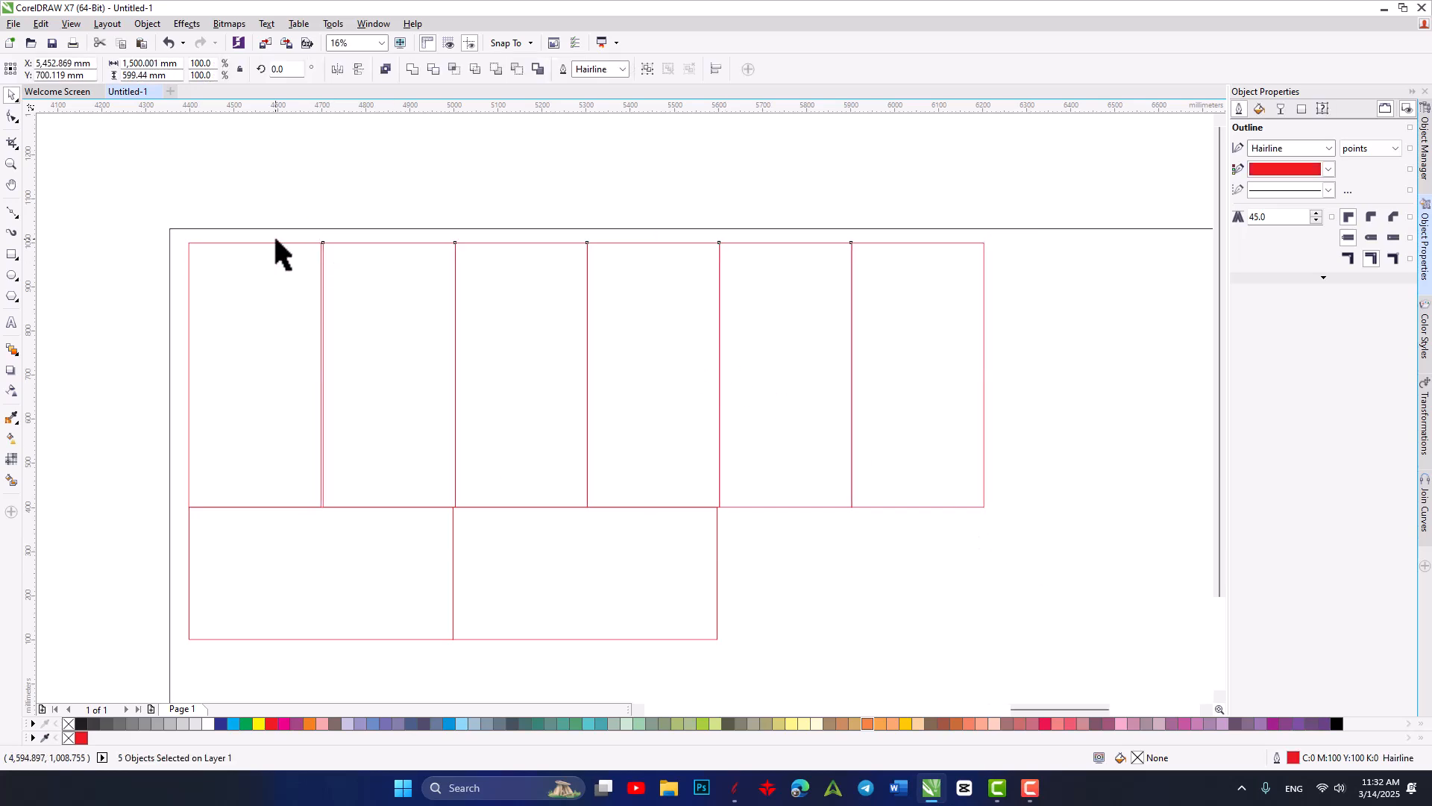
scroll(366, 270, down, 3)
drag(395, 265, 734, 367)
click(385, 188)
scroll(574, 380, up, 2)
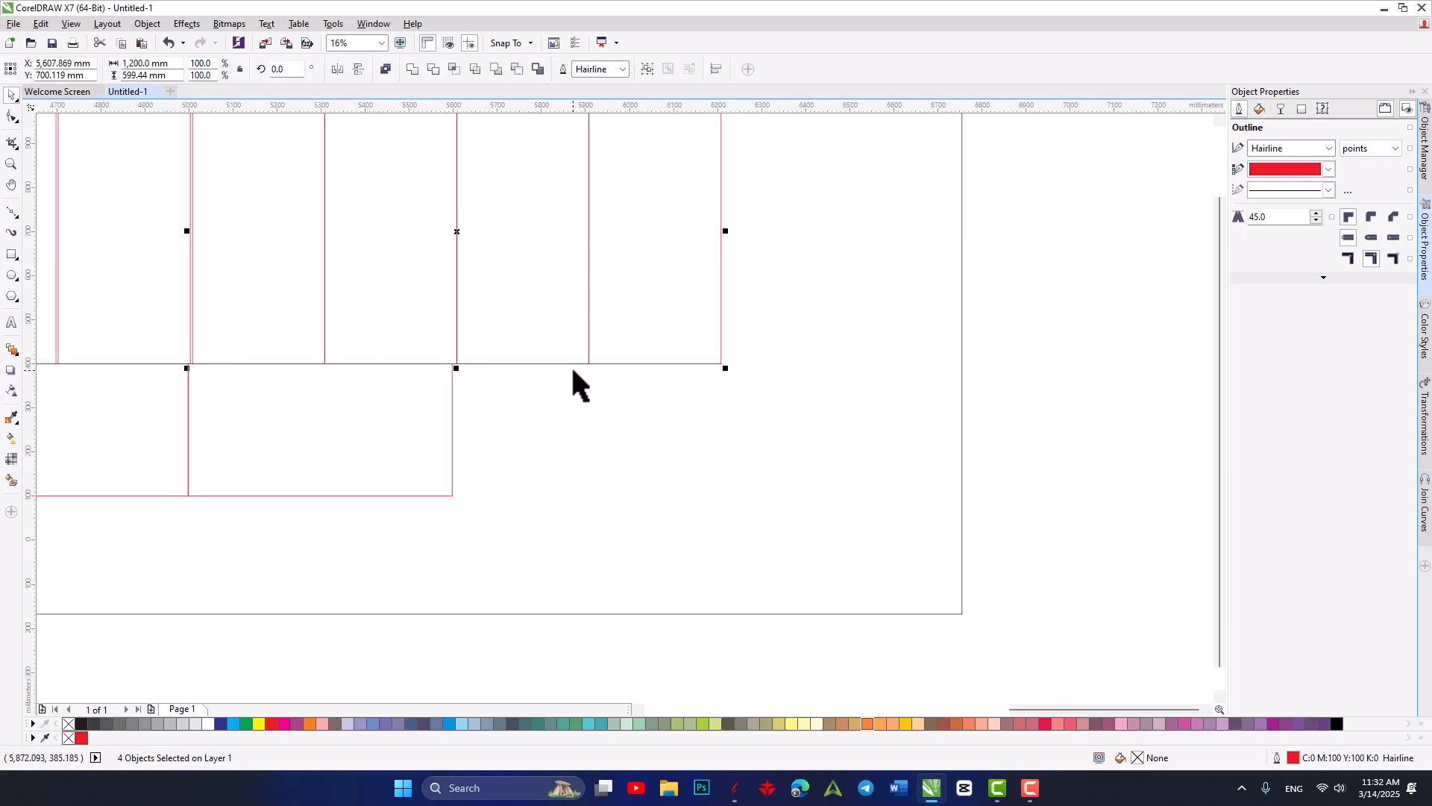
Nudge the last three rectangles of the upper row 5 mm right, and the last two a further 5 mm.
scroll(619, 435, down, 2)
click(509, 355)
drag(510, 364, 938, 551)
scroll(461, 272, up, 2)
scroll(454, 270, down, 1)
click(1079, 586)
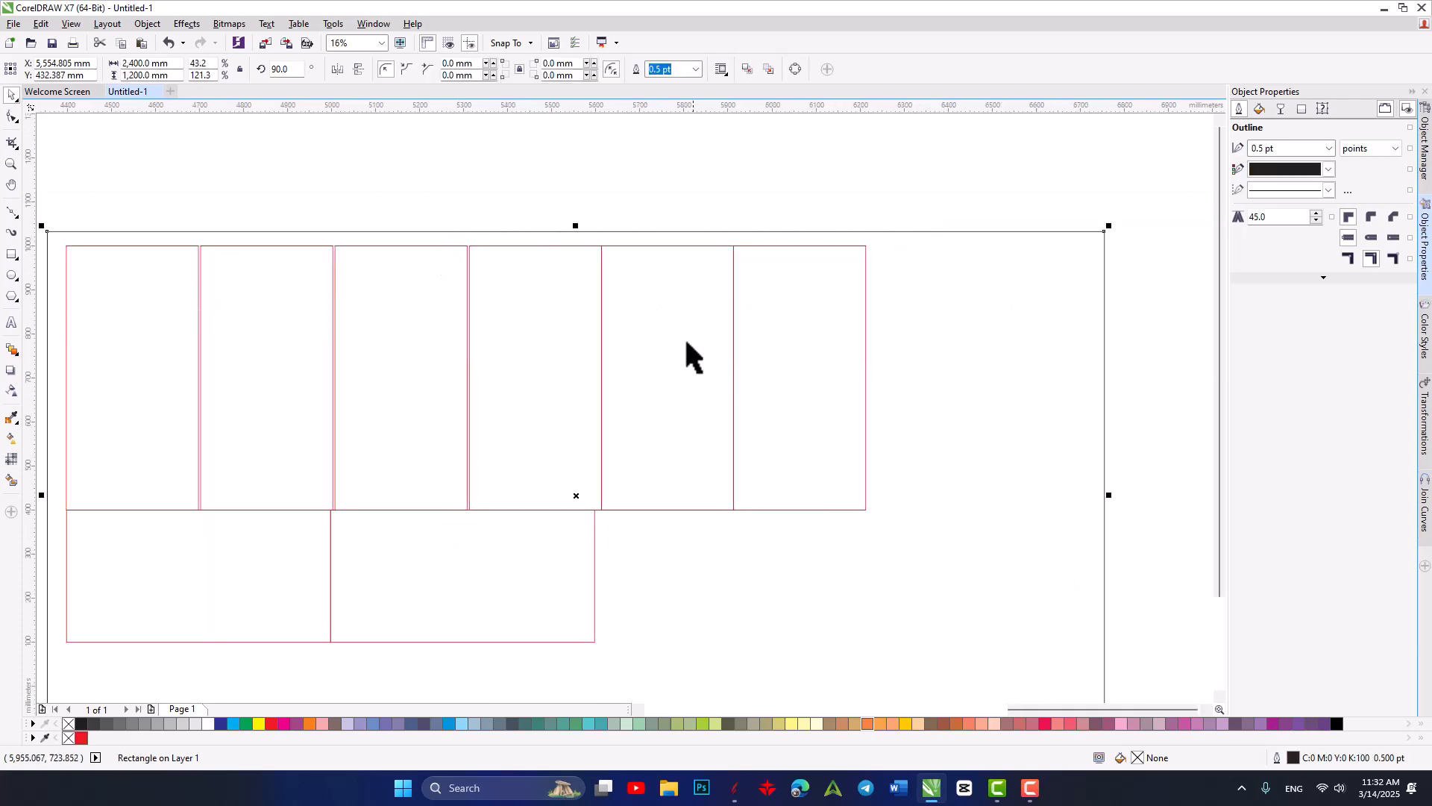
drag(590, 199, 921, 630)
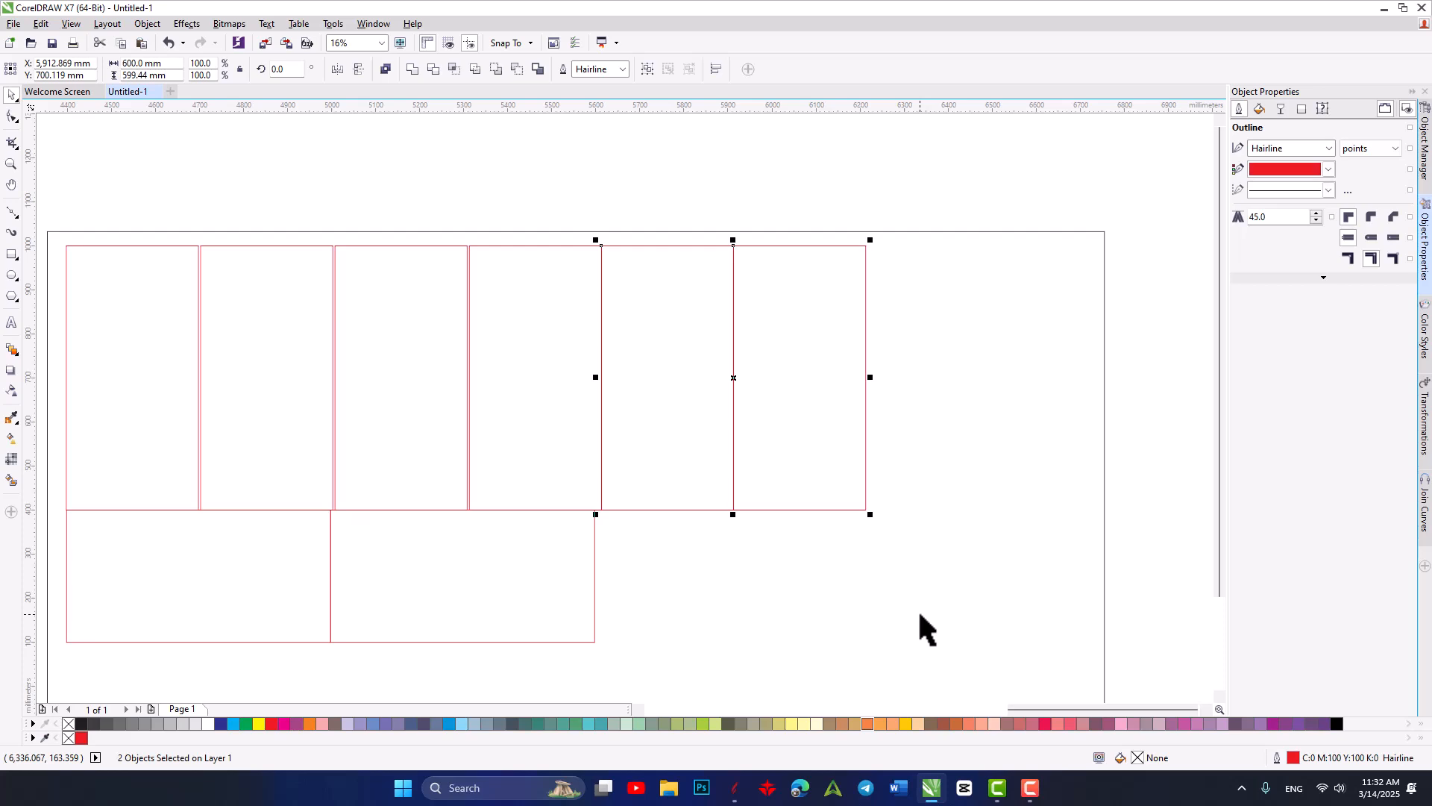
click(974, 188)
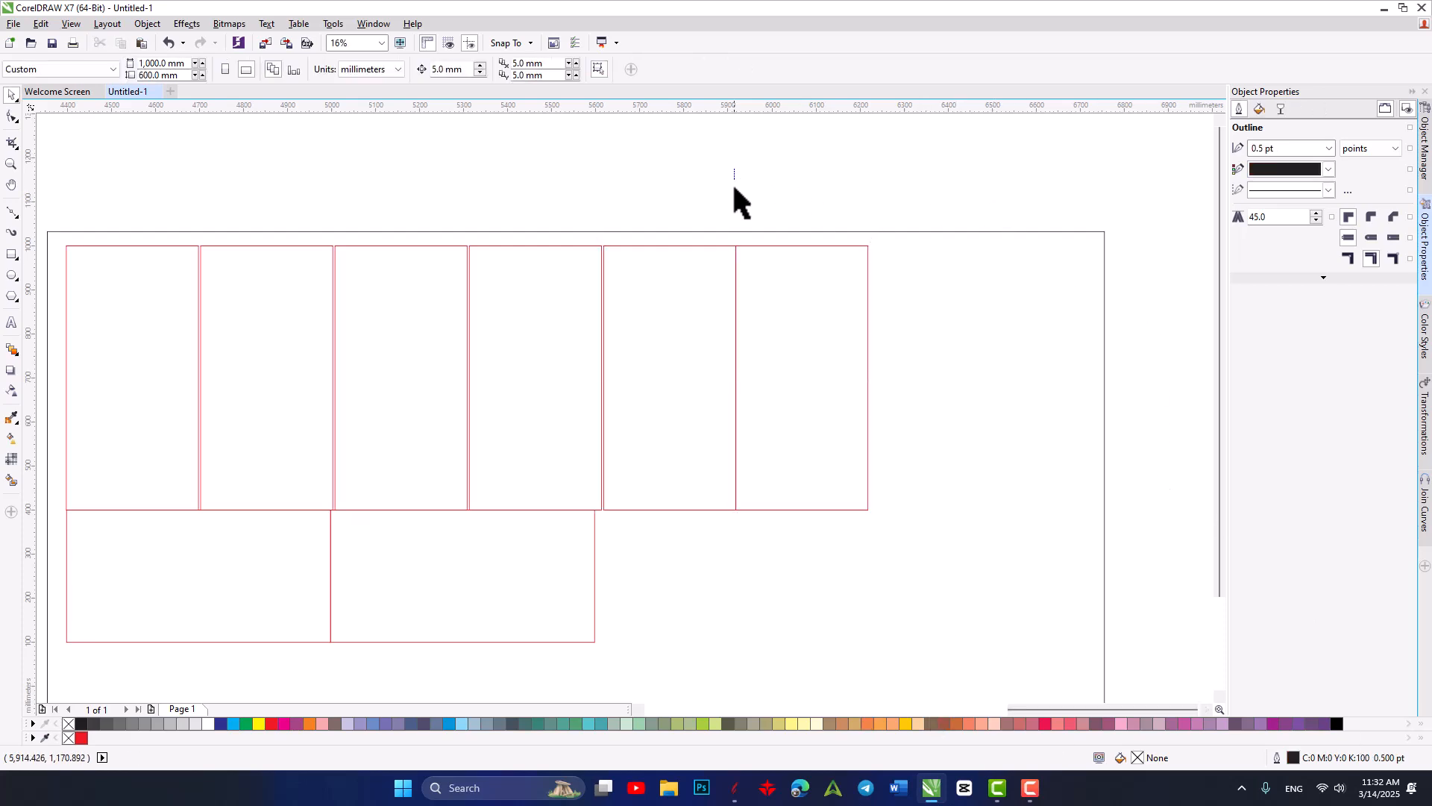
Nudge only the rightmost rectangle of the upper row 5 mm to the right.
drag(735, 169, 1054, 581)
key(Right)
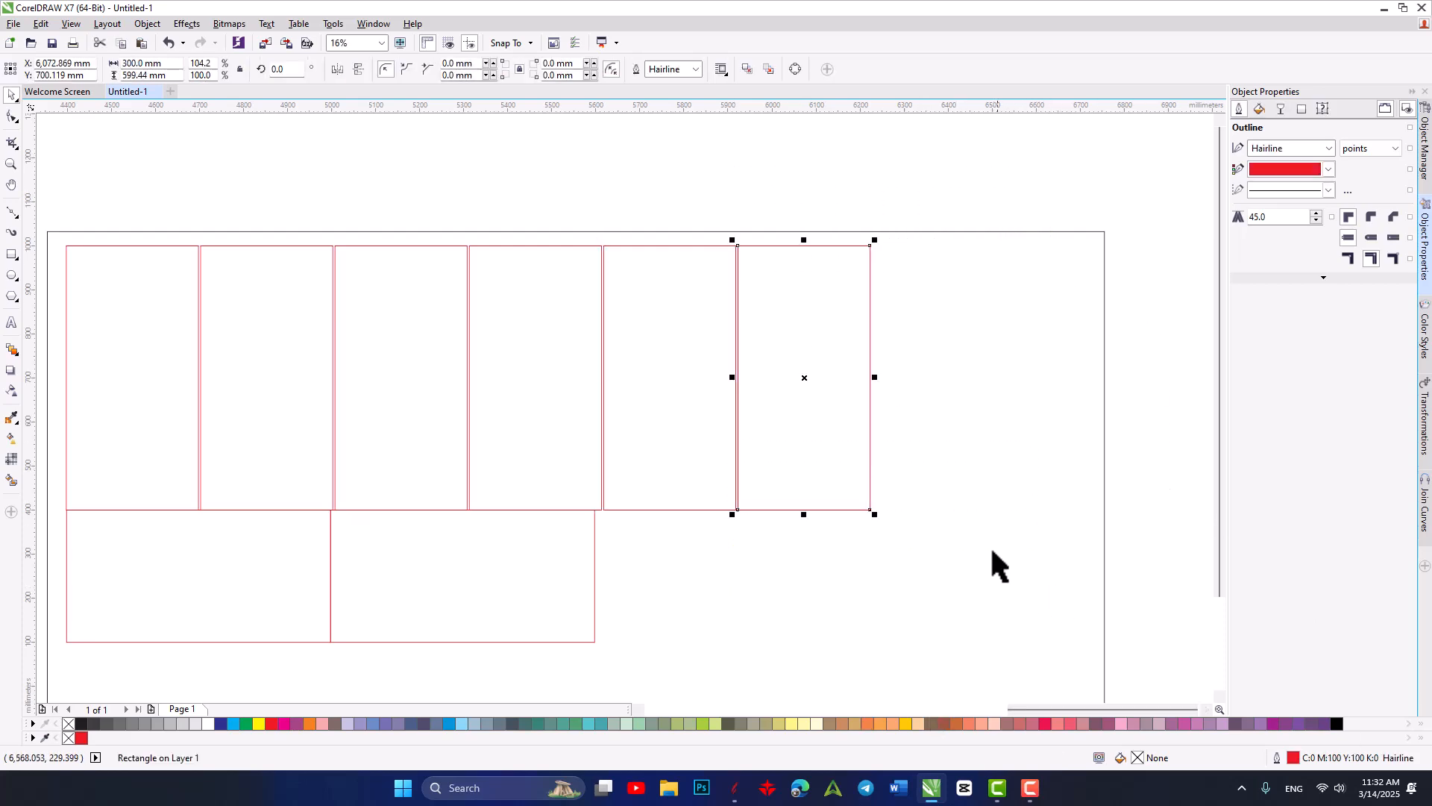
scroll(350, 350, down, 1)
drag(426, 347, 690, 240)
click(602, 128)
scroll(603, 240, up, 1)
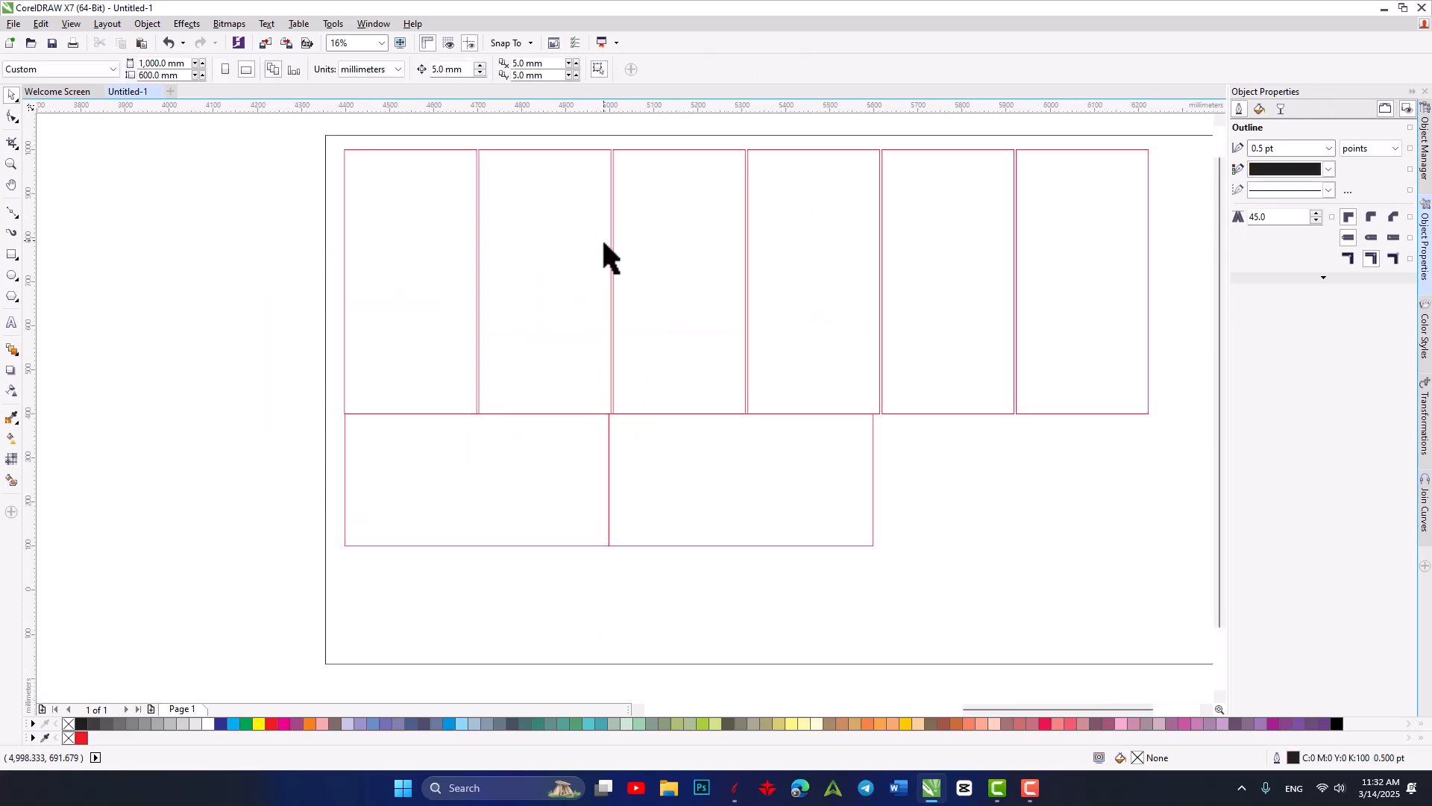
Nudge the two horizontal rectangles of the lower row 5 mm down, away from the upper row.
drag(601, 309, 569, 218)
drag(189, 294, 893, 521)
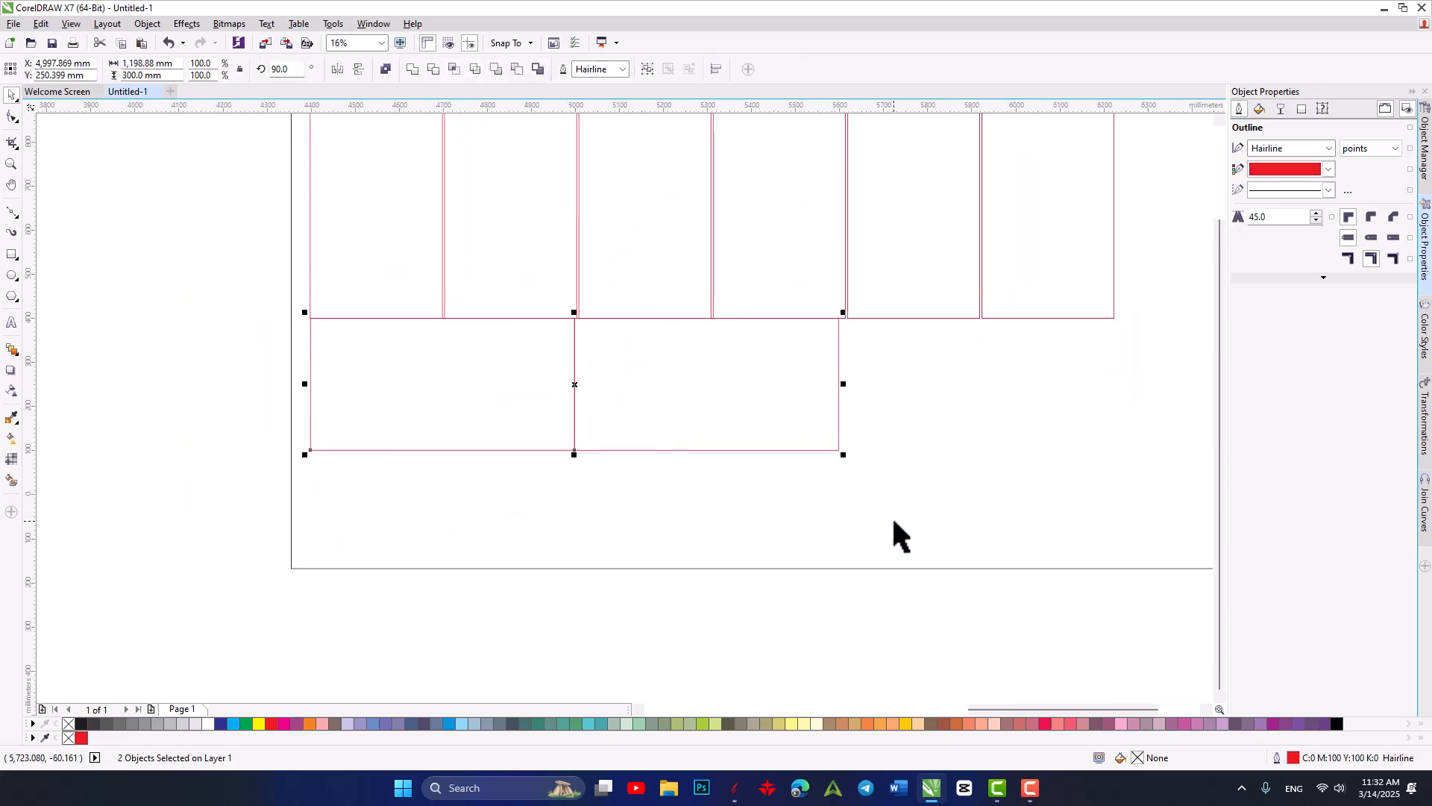
key(Down)
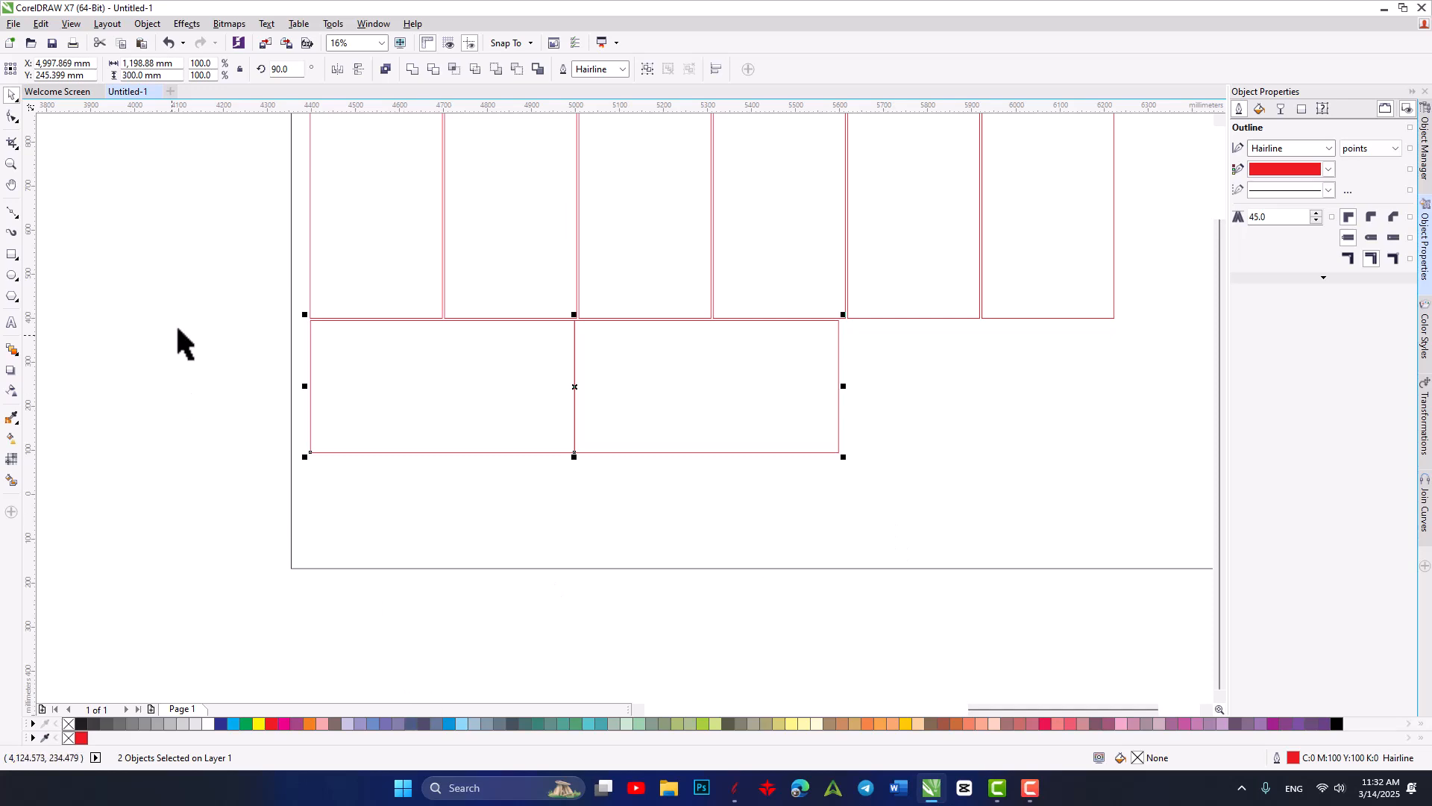
scroll(327, 351, up, 2)
scroll(311, 288, down, 2)
drag(397, 270, 392, 299)
scroll(613, 314, down, 1)
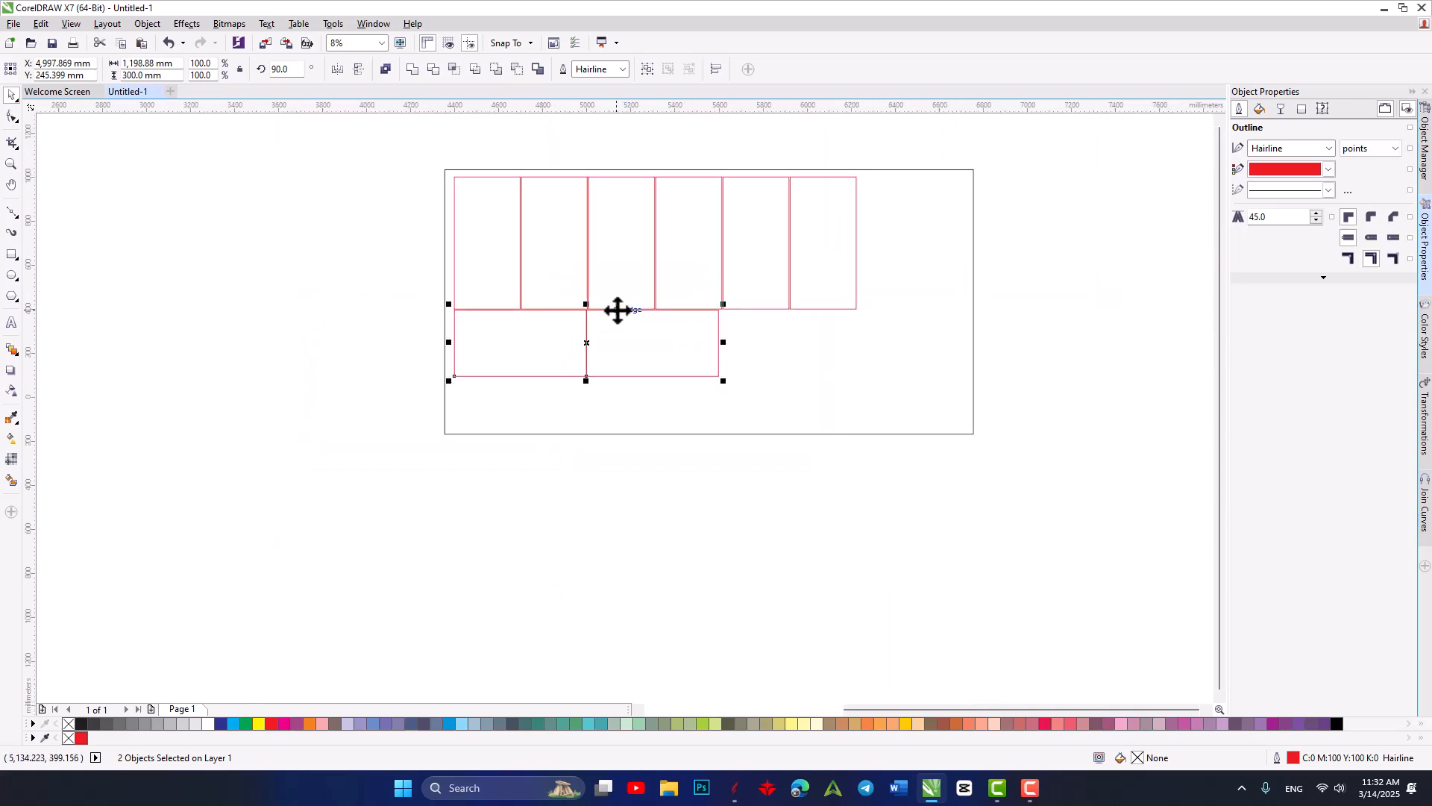
Nudge the second rectangle of the lower row 5 mm right, away from its neighbour.
scroll(613, 314, up, 1)
click(897, 609)
drag(873, 638, 522, 297)
key(Right)
scroll(594, 285, up, 4)
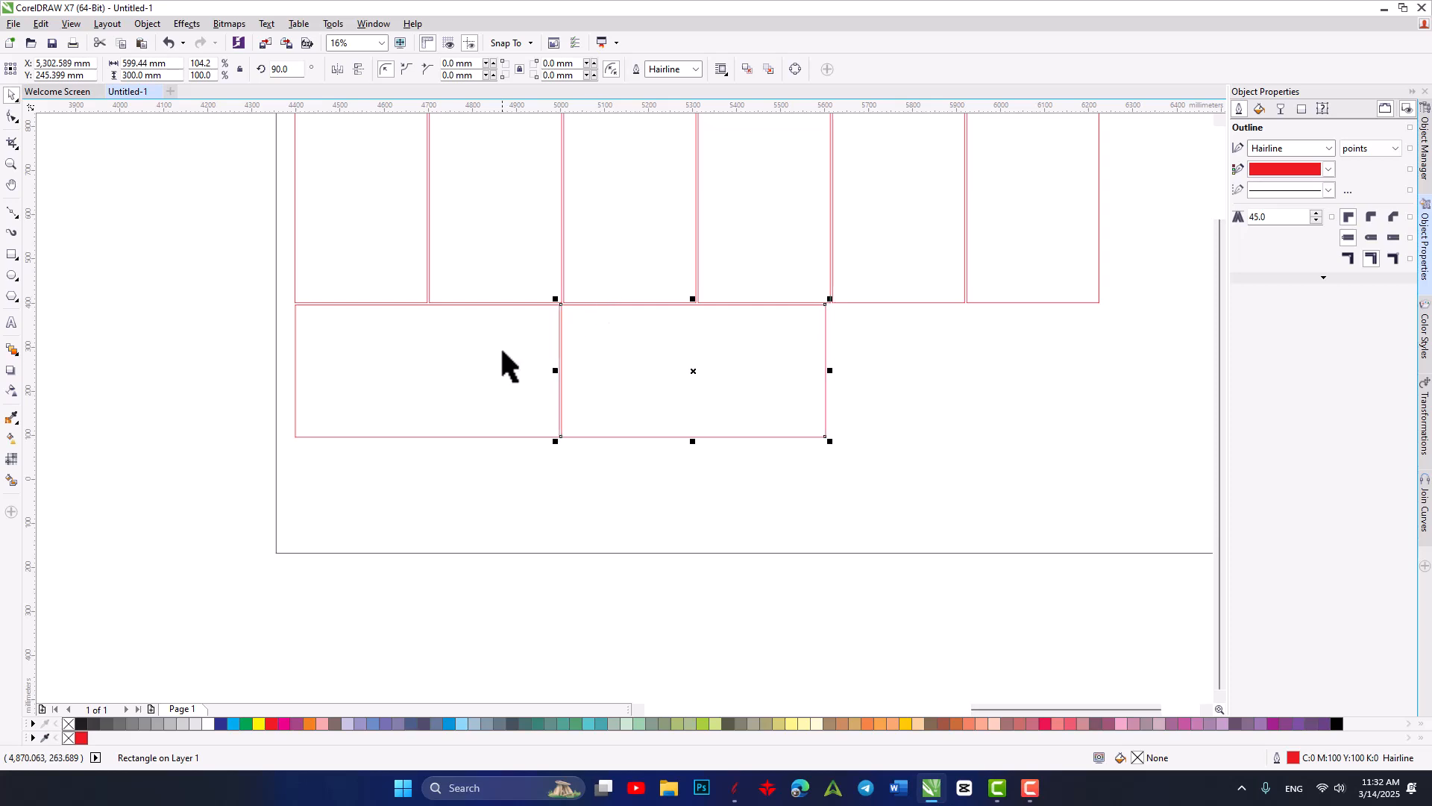
scroll(661, 317, down, 4)
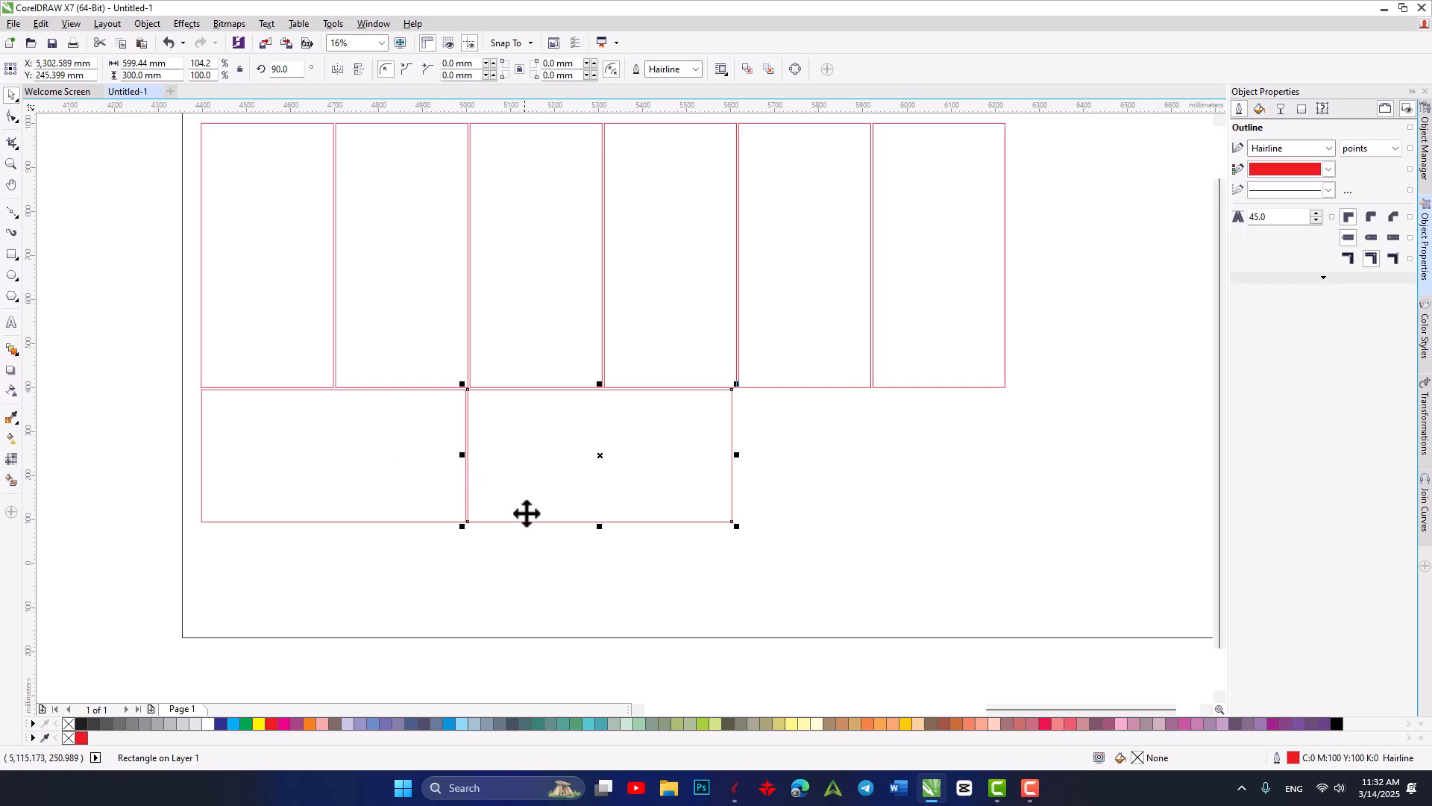
Review the gaps between all red rectangles, and check the dimensions of the outer sheet and the first upper-row rectangle.
scroll(884, 335, down, 2)
scroll(850, 298, up, 2)
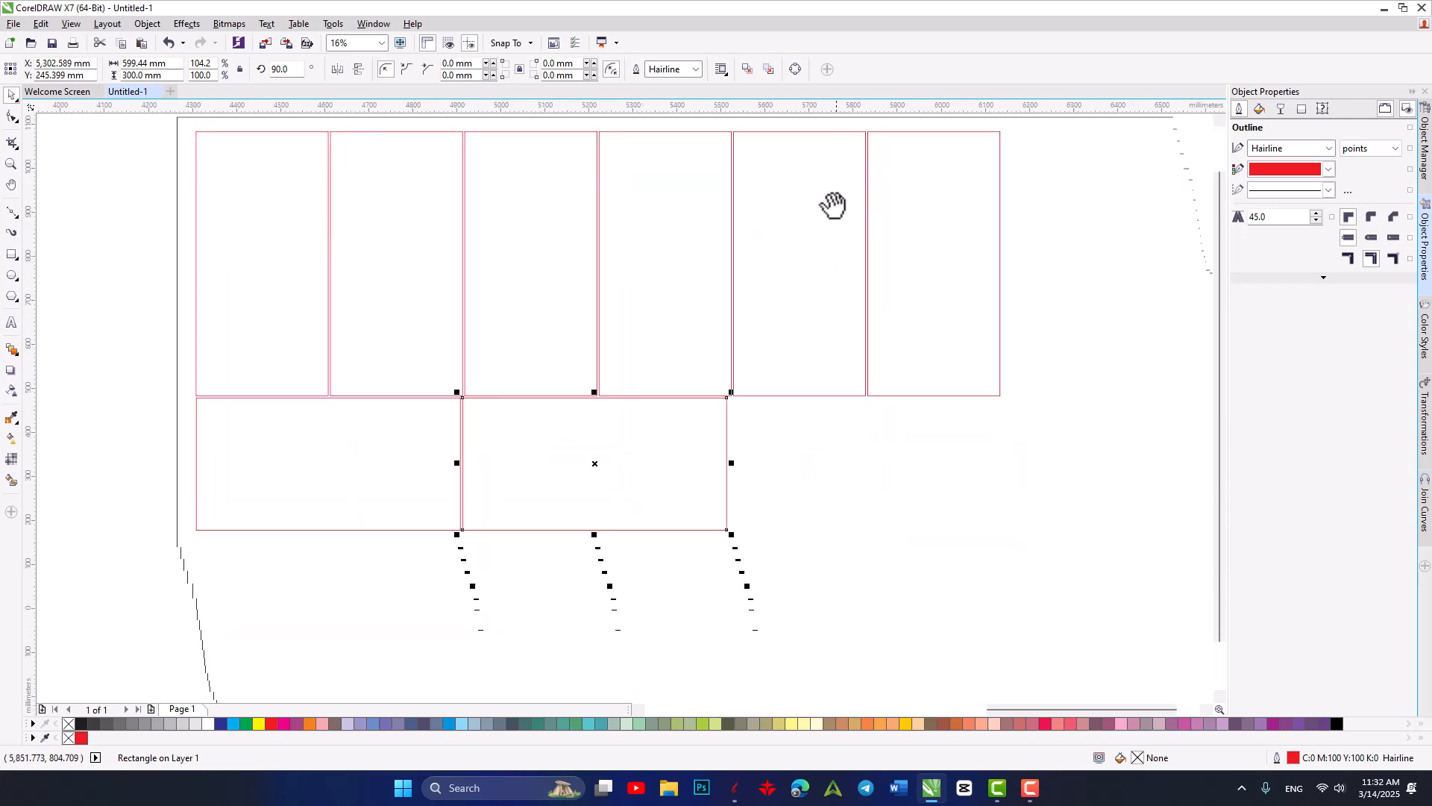
scroll(716, 335, down, 2)
scroll(746, 382, up, 2)
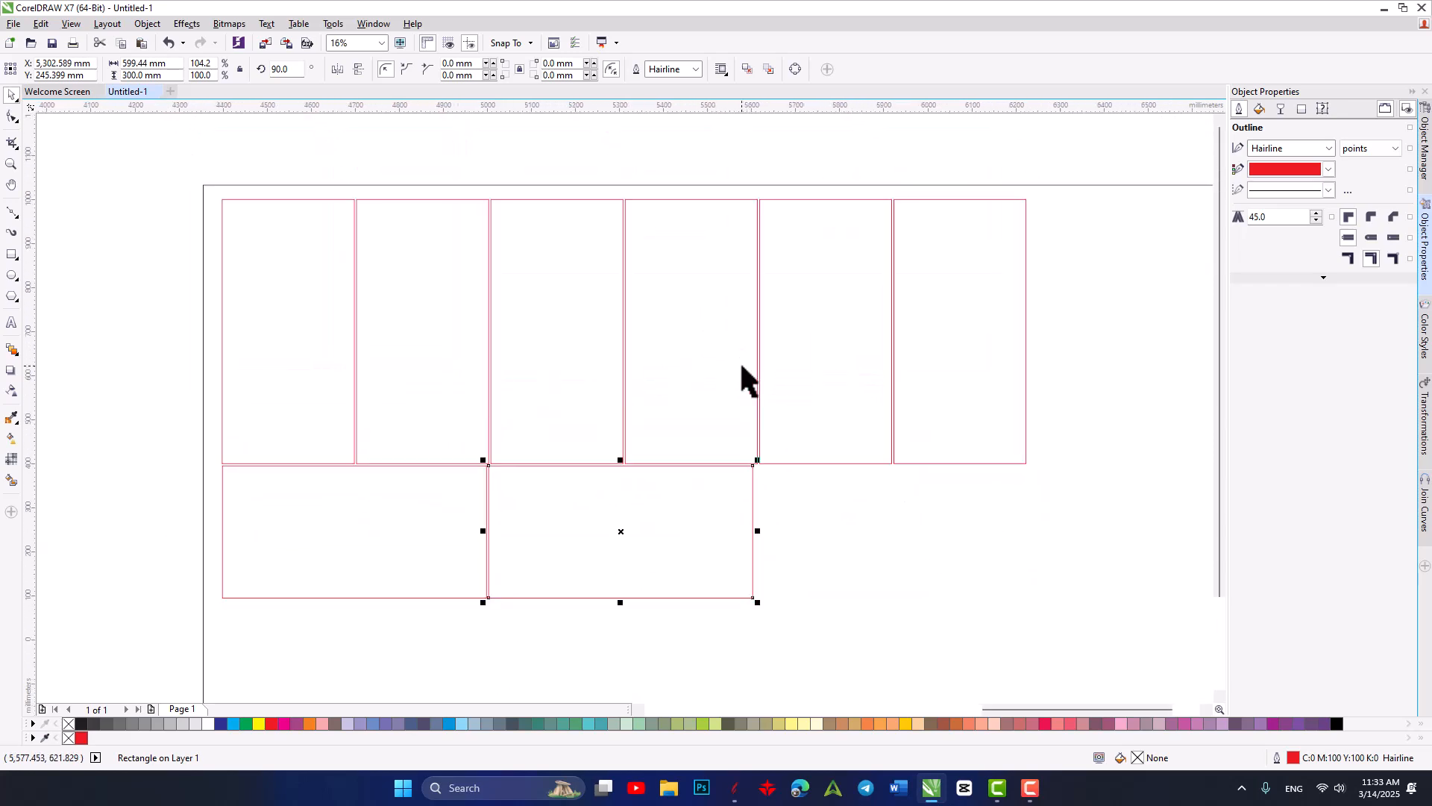
scroll(639, 340, down, 2)
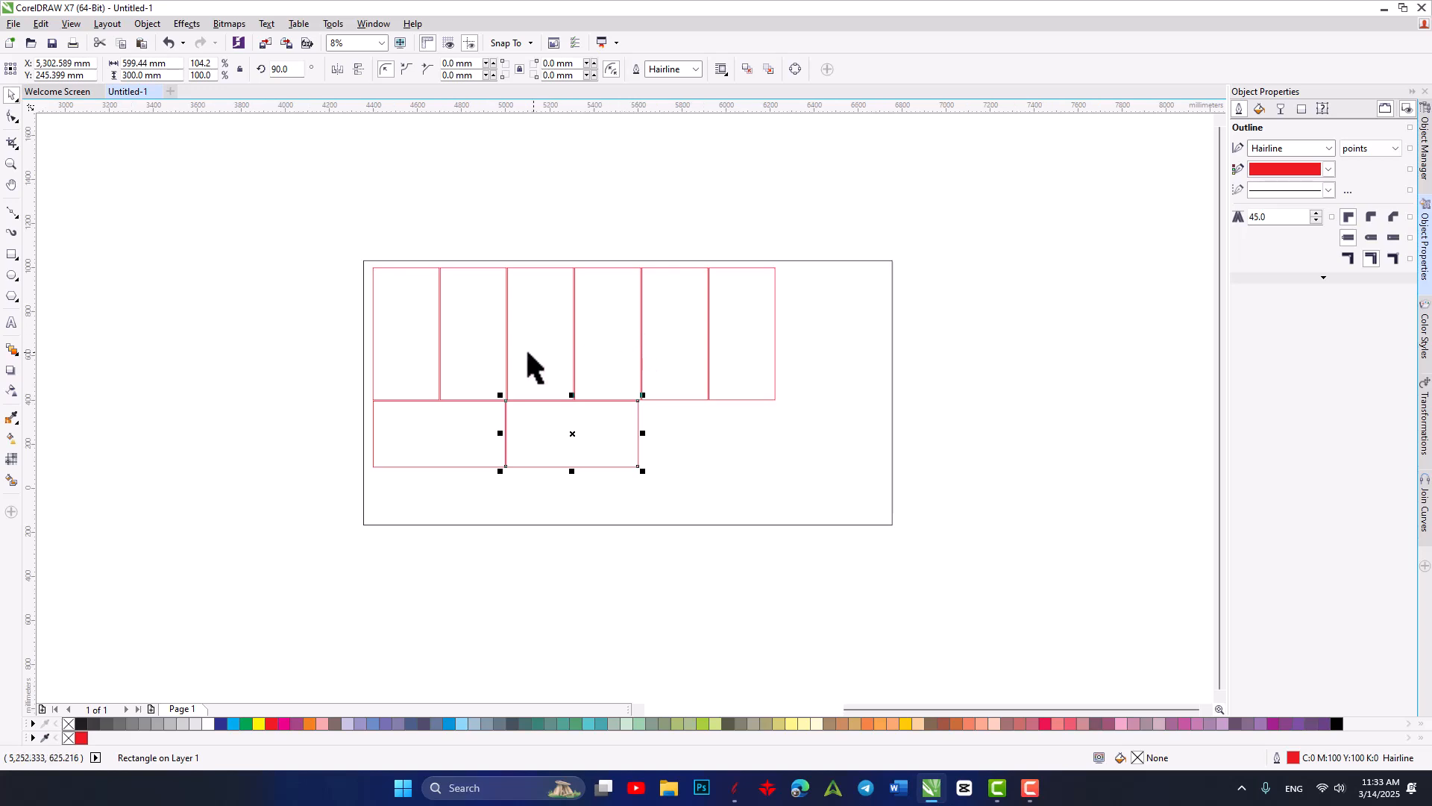
click(640, 238)
click(366, 260)
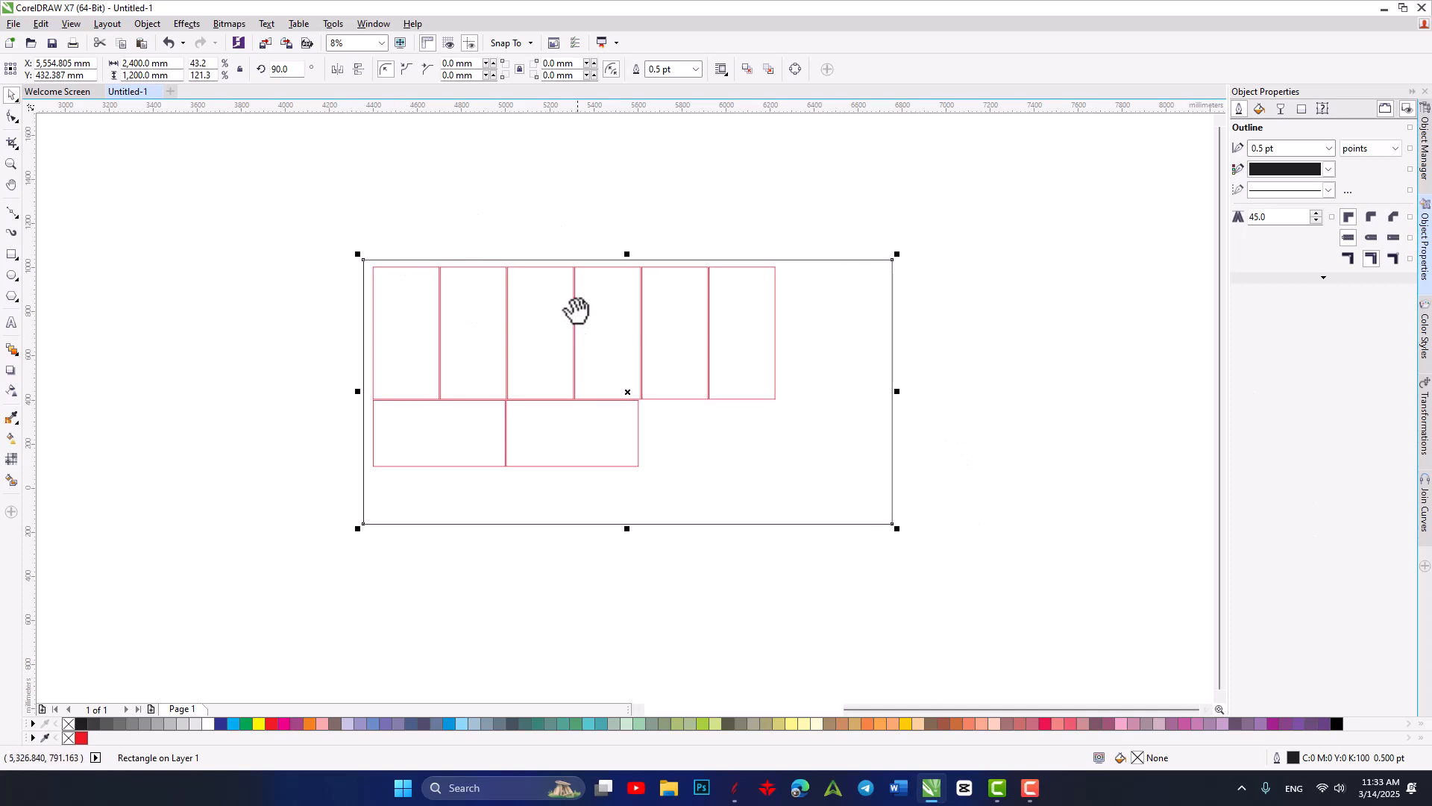
scroll(570, 298, up, 2)
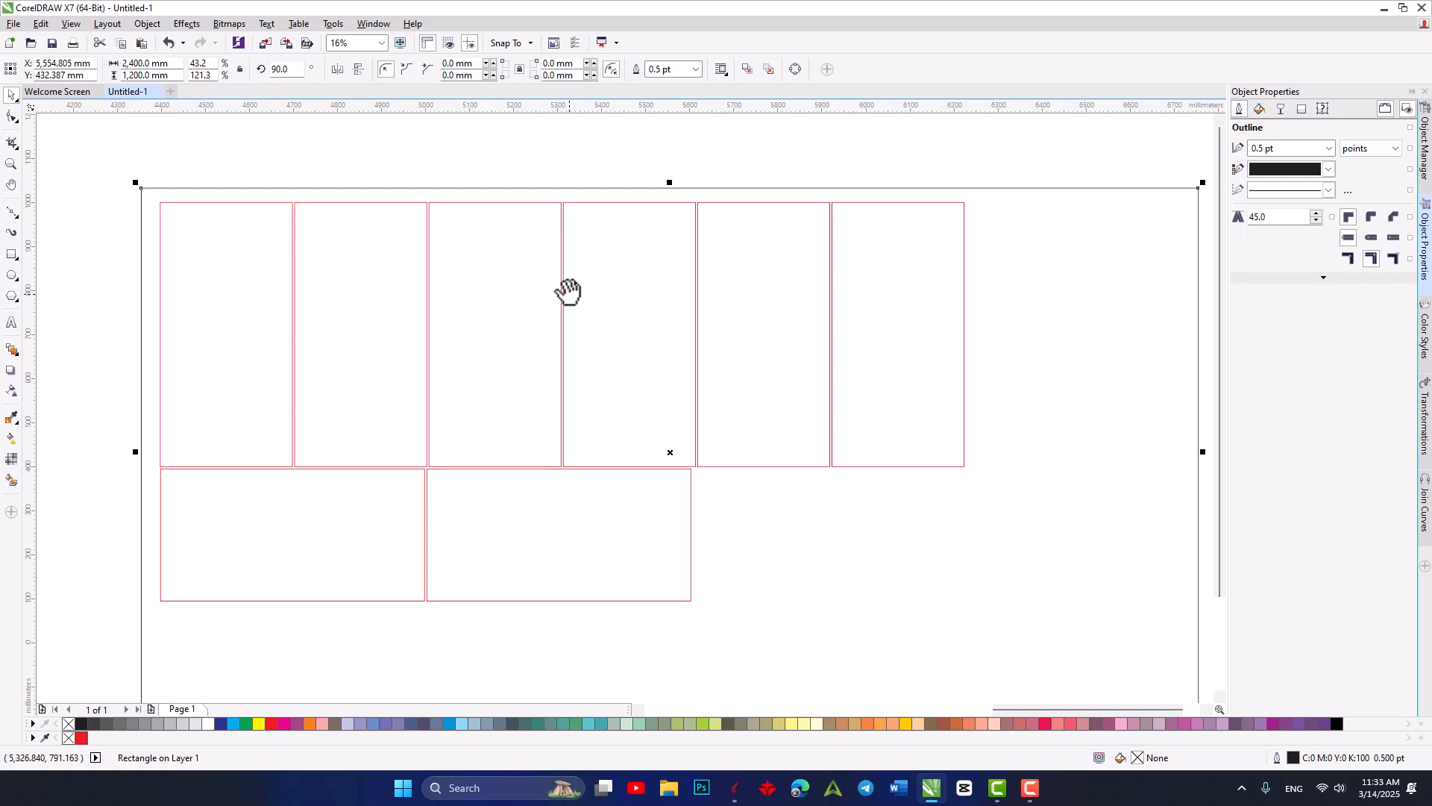
click(661, 197)
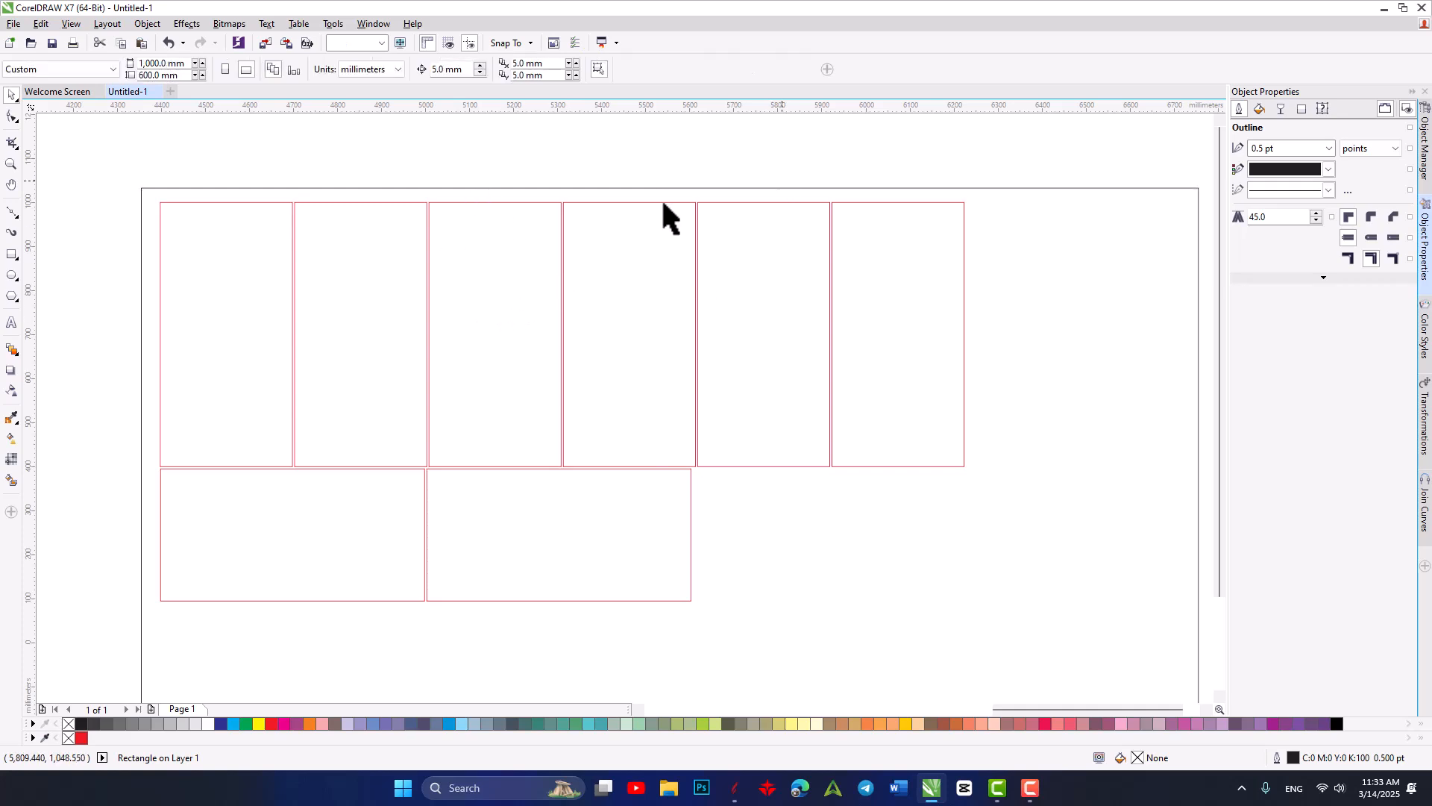
drag(88, 149, 309, 477)
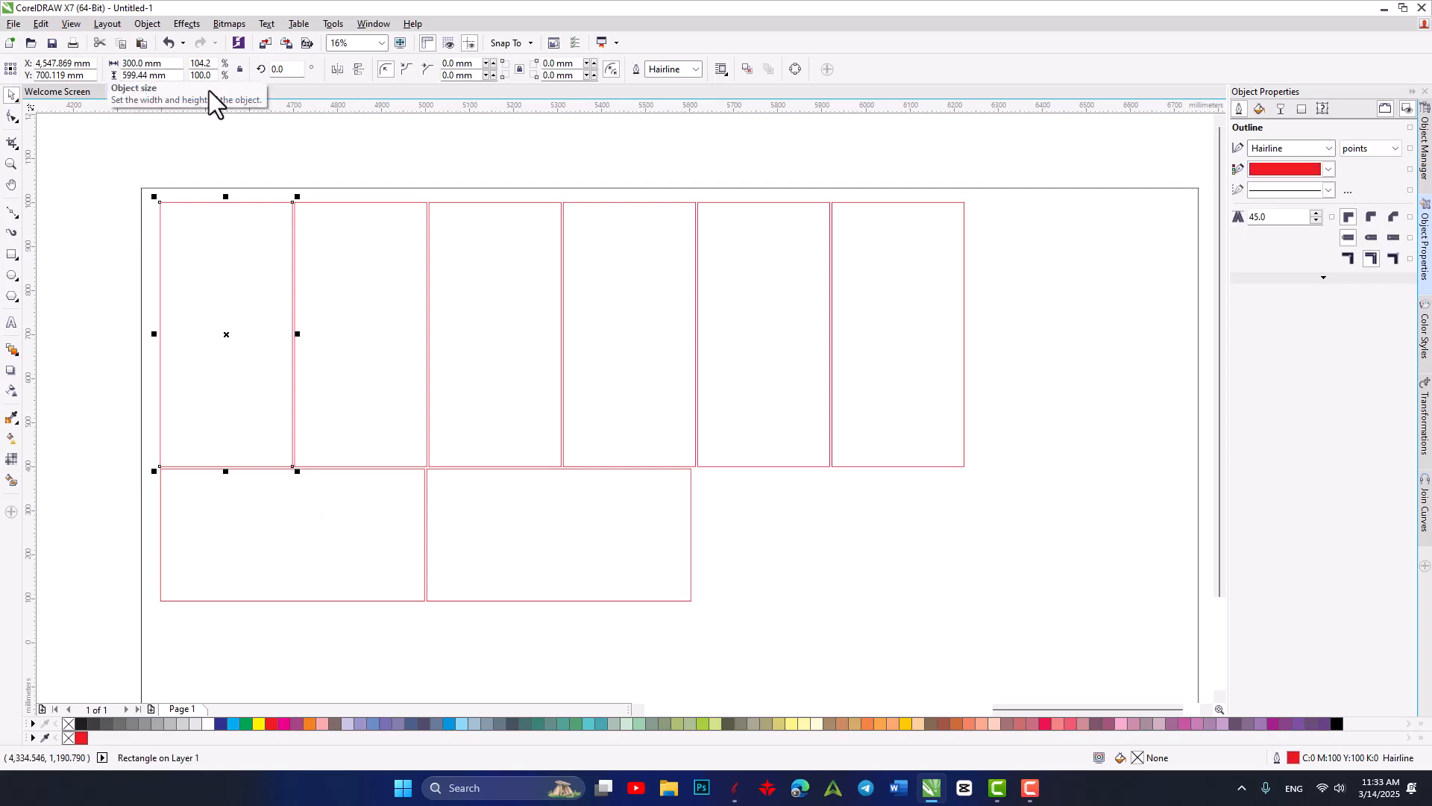
click(326, 134)
drag(475, 213, 505, 233)
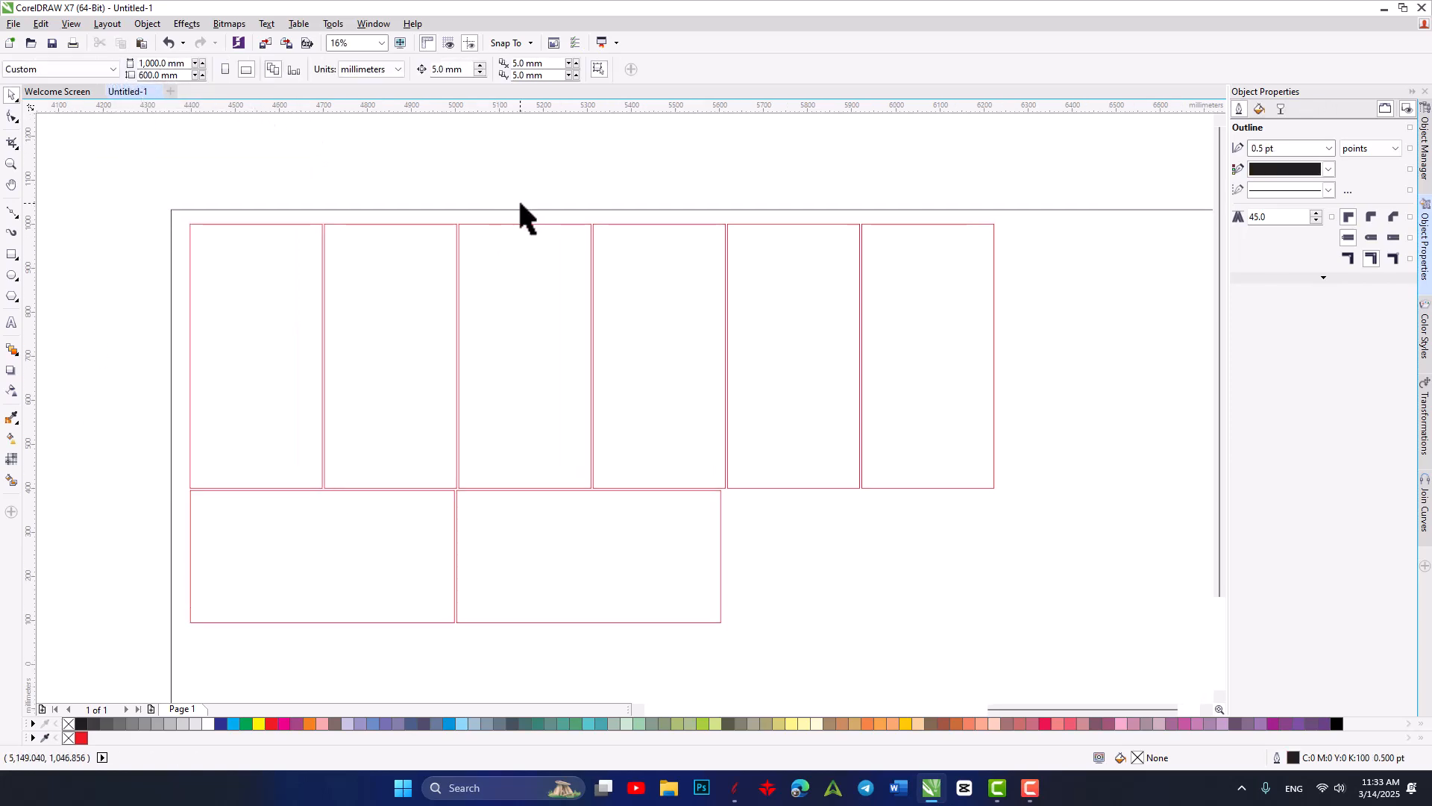
drag(456, 182, 438, 142)
scroll(628, 249, down, 1)
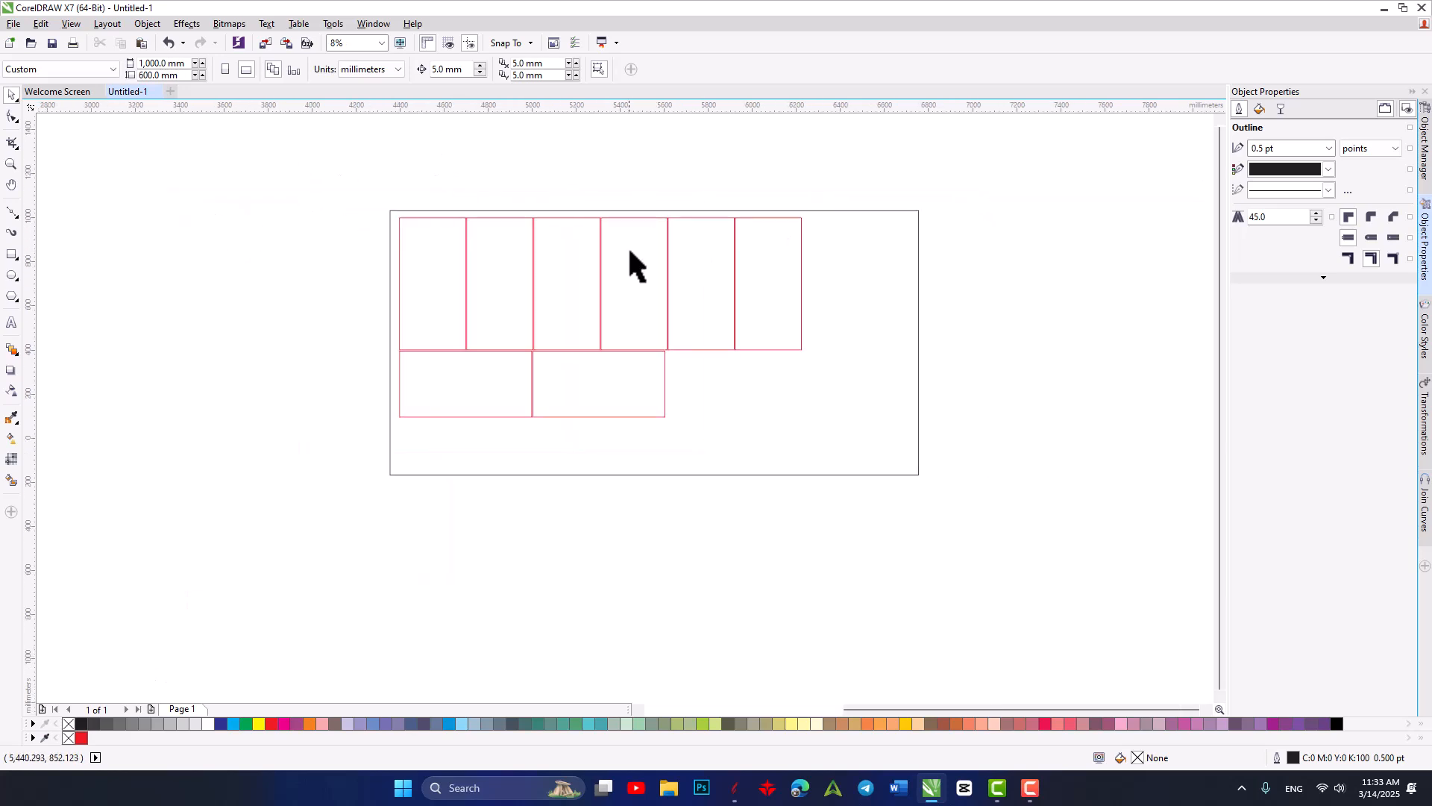
Delete the black outer sheet rectangle around the red cutting rectangles.
drag(591, 245, 472, 242)
drag(214, 172, 719, 441)
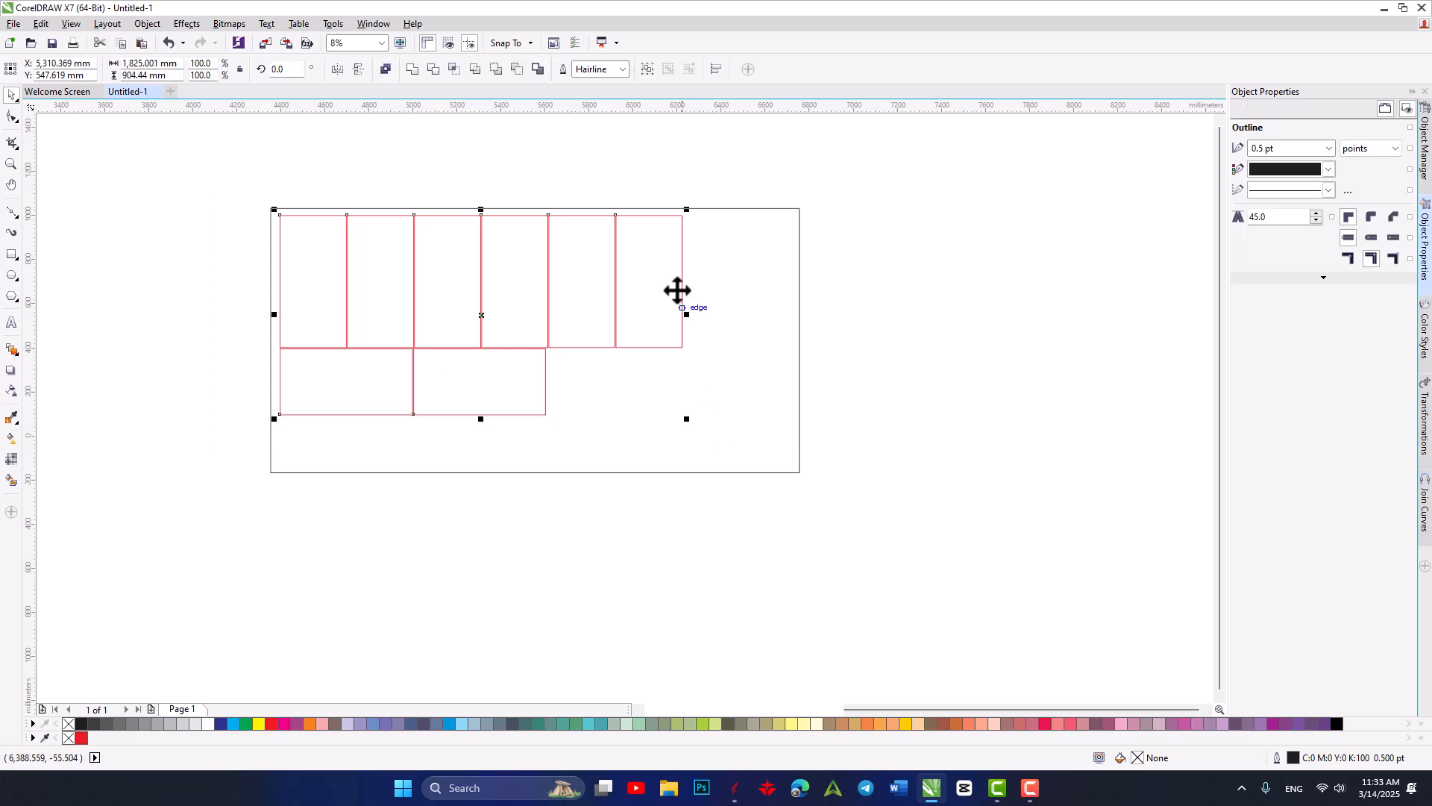
right_click(629, 216)
click(675, 263)
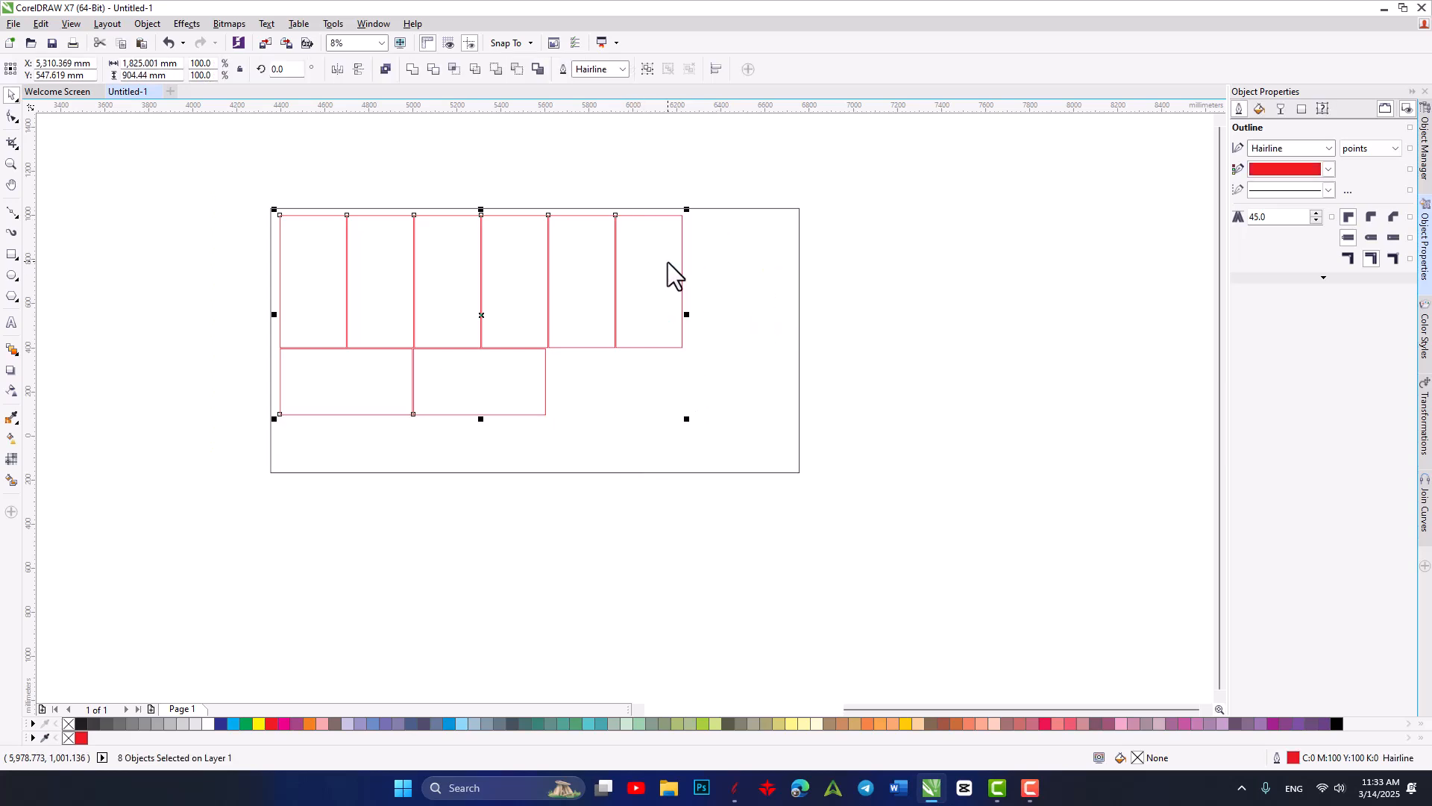
click(678, 178)
click(768, 209)
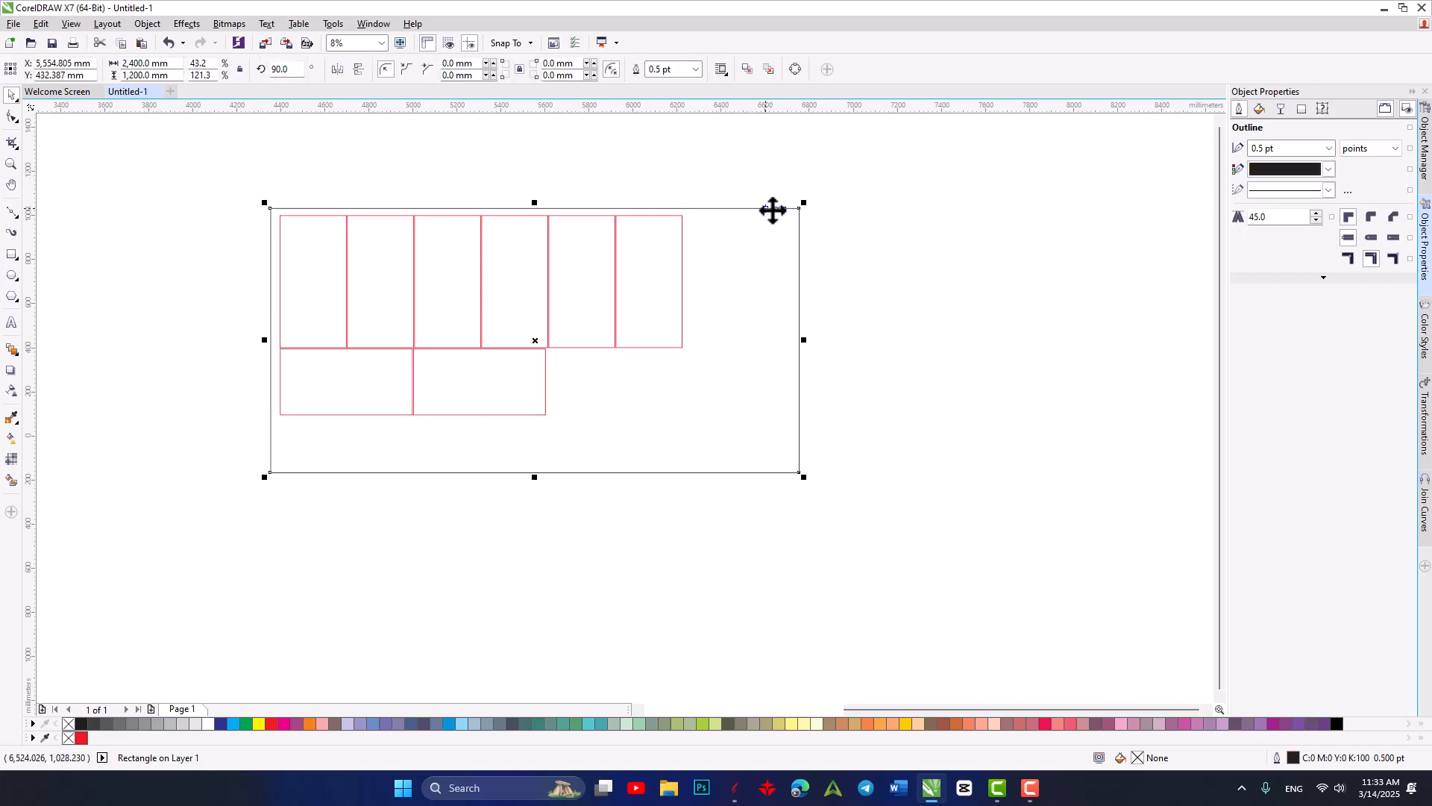
key(Delete)
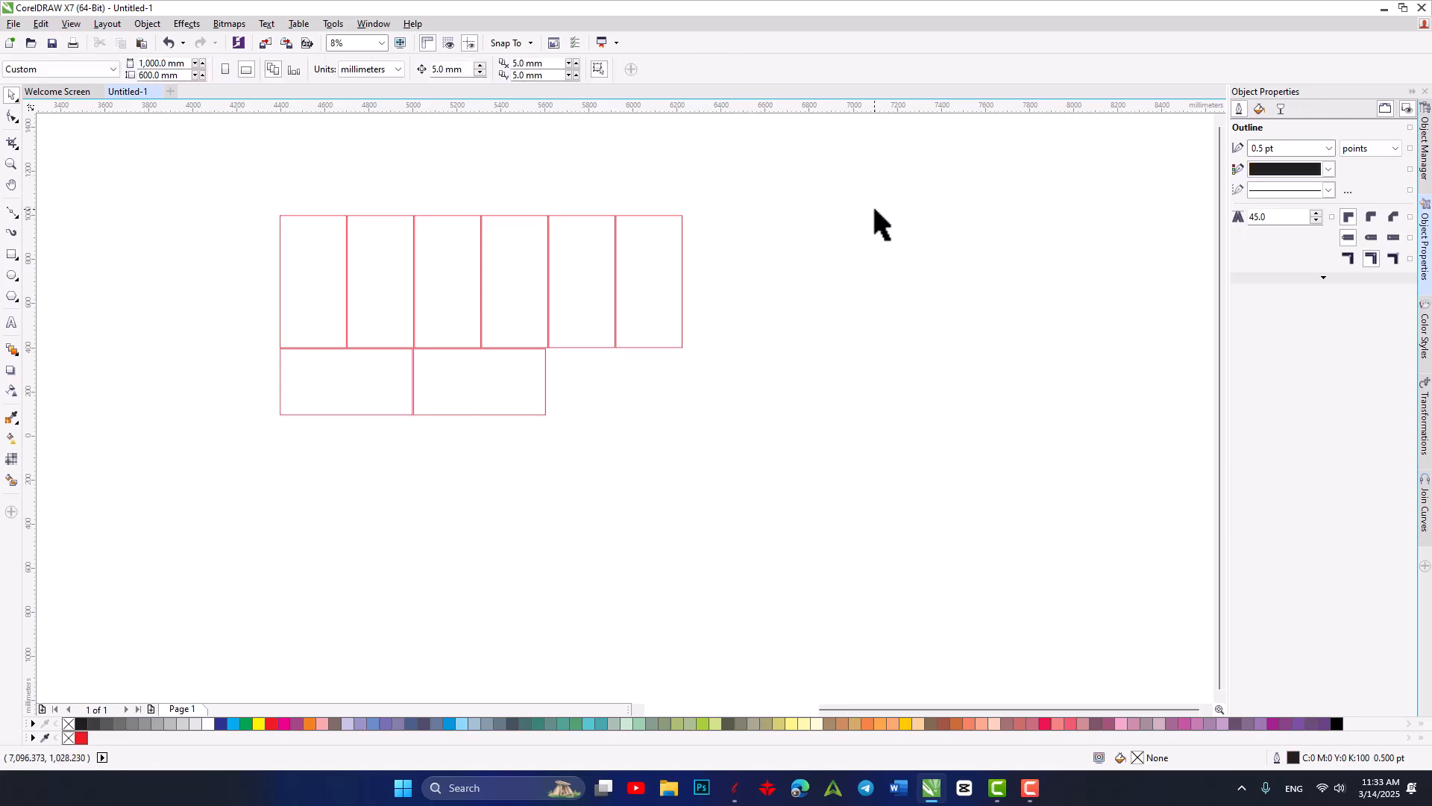
Rotate all the red rectangles together by 90 degrees so the layout stands upright.
drag(617, 291, 692, 342)
scroll(693, 343, down, 1)
mouse_move(462, 293)
mouse_down()
mouse_move(810, 449)
mouse_move(945, 530)
mouse_up()
scroll(684, 321, up, 1)
click(289, 68)
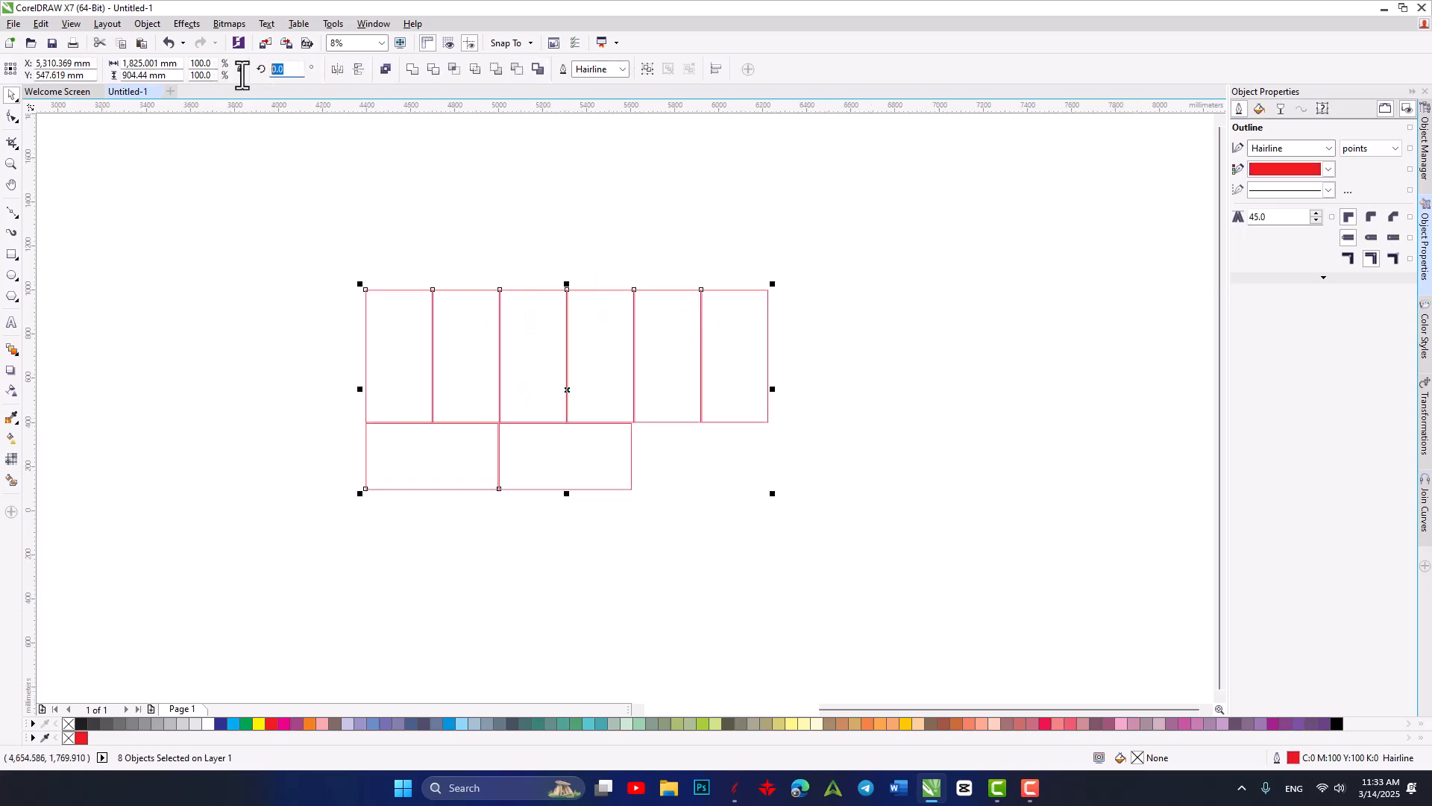
text(90)
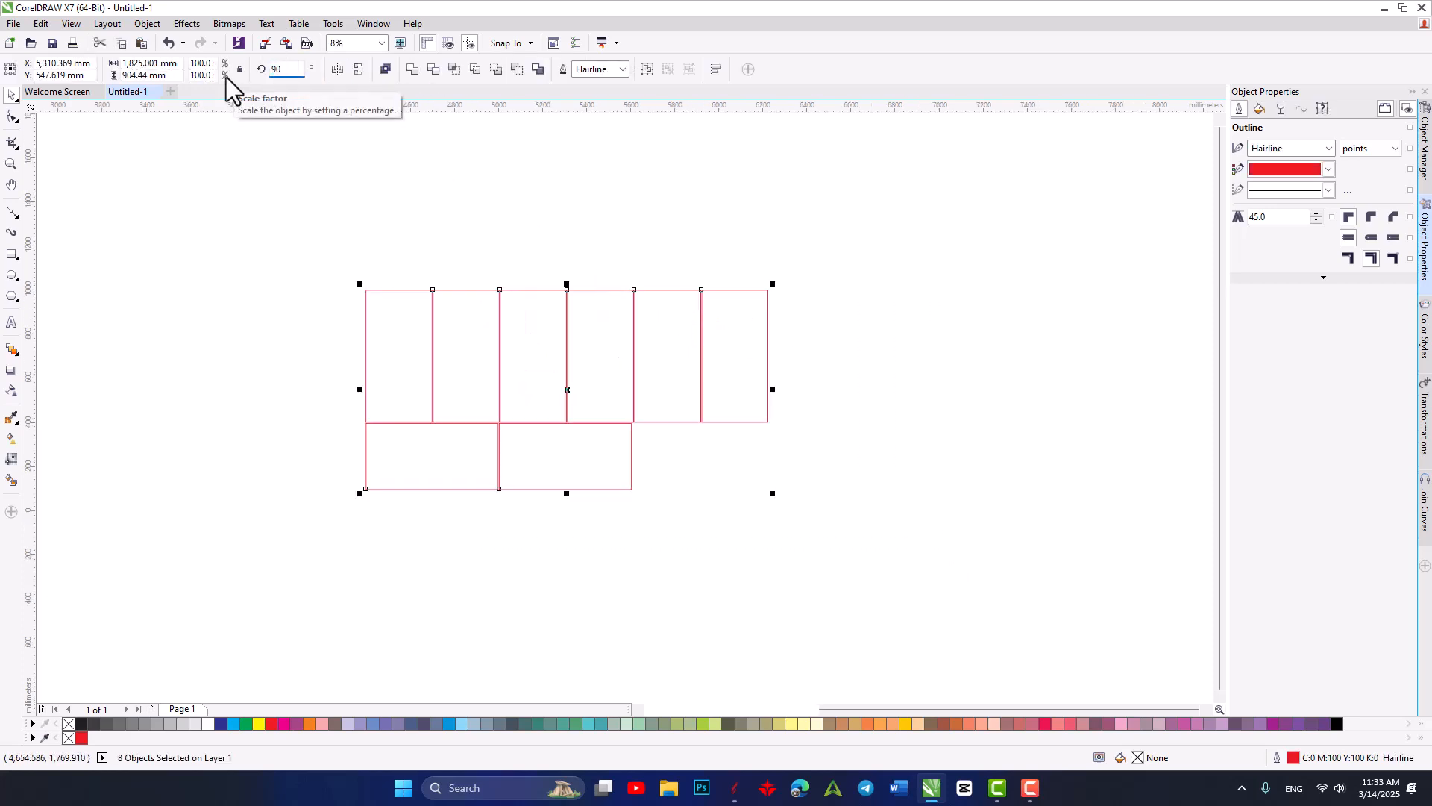
key(Return)
drag(726, 259, 715, 256)
click(730, 273)
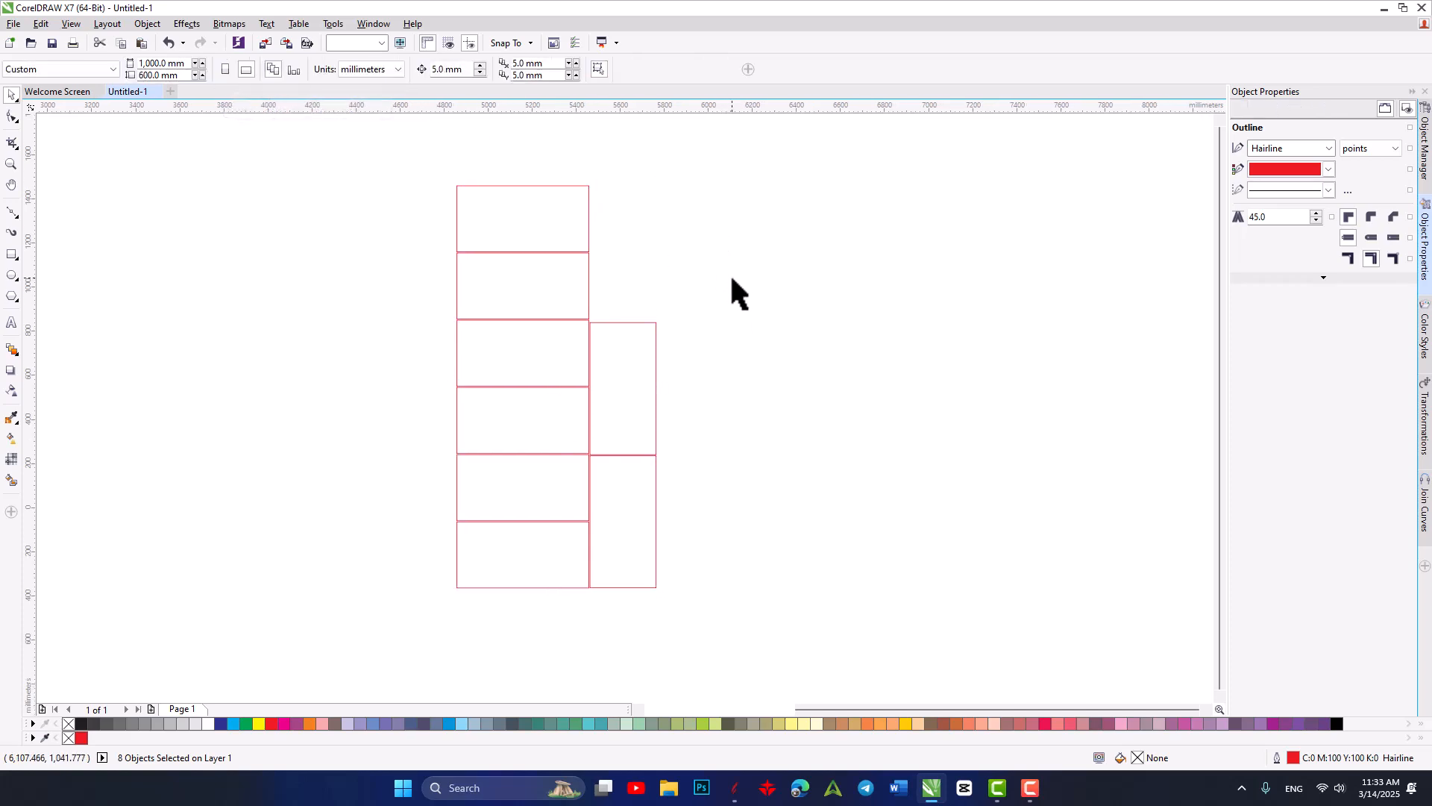
drag(655, 320, 703, 331)
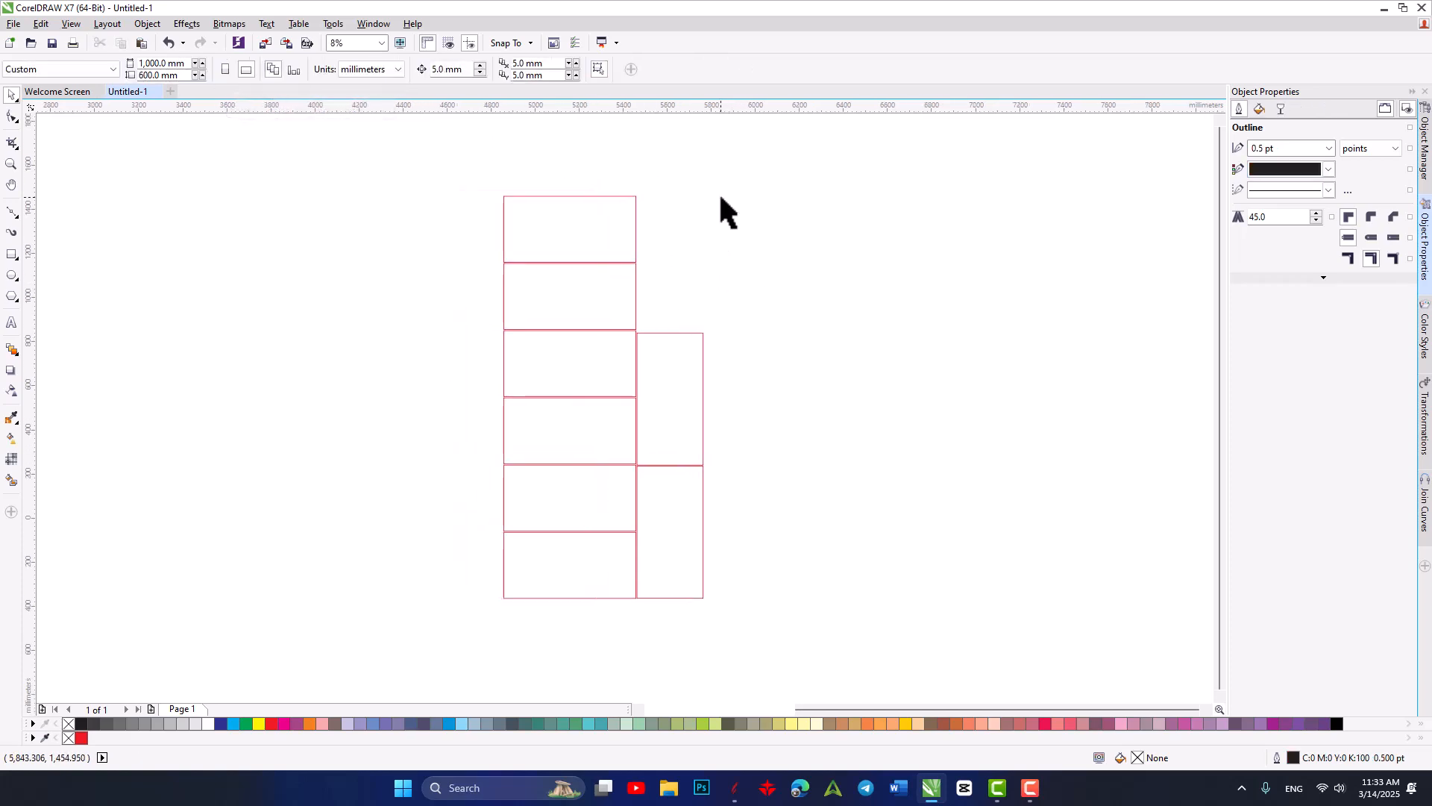
Save the drawing to the Desktop as w1 in DXF - AutoCAD format.
click(14, 24)
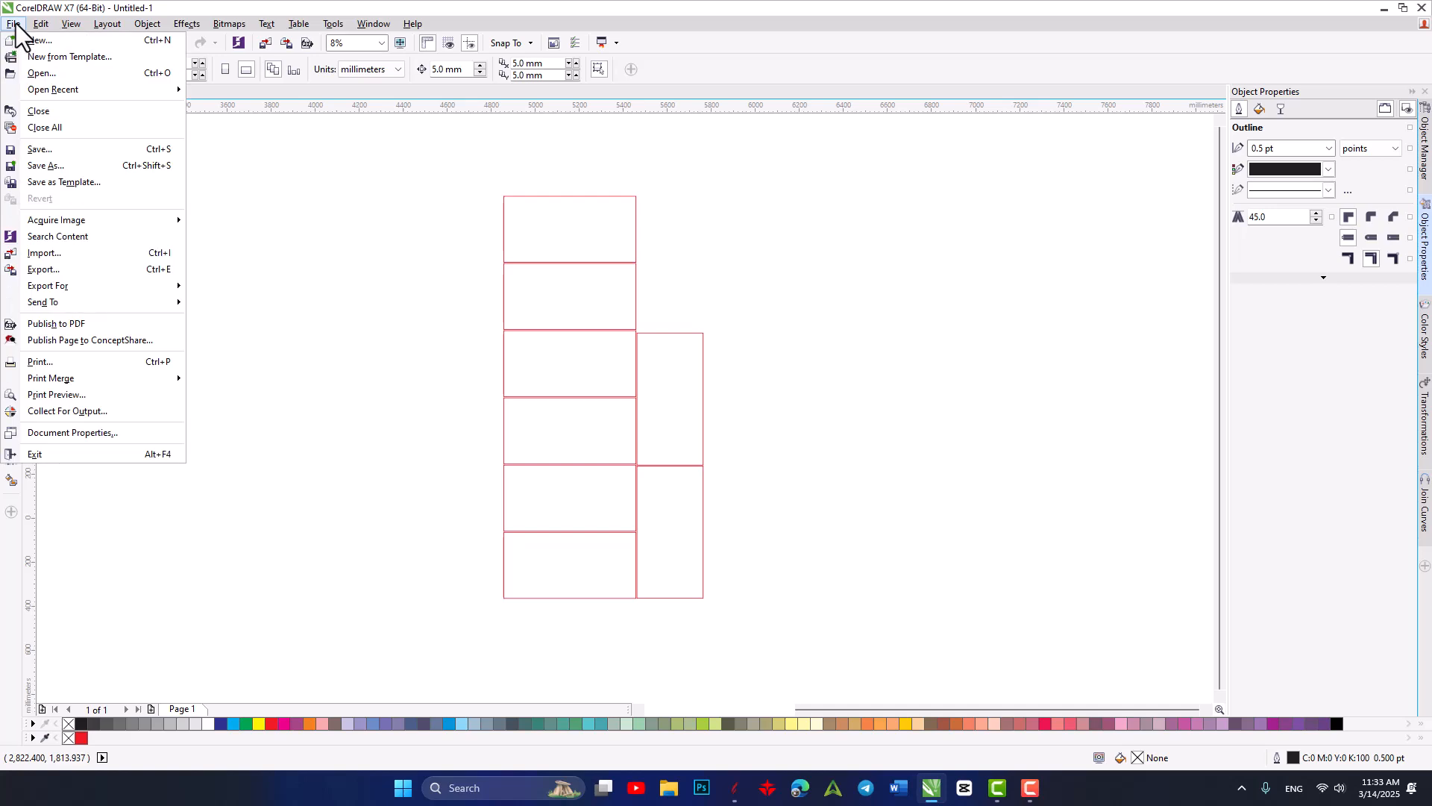
click(76, 164)
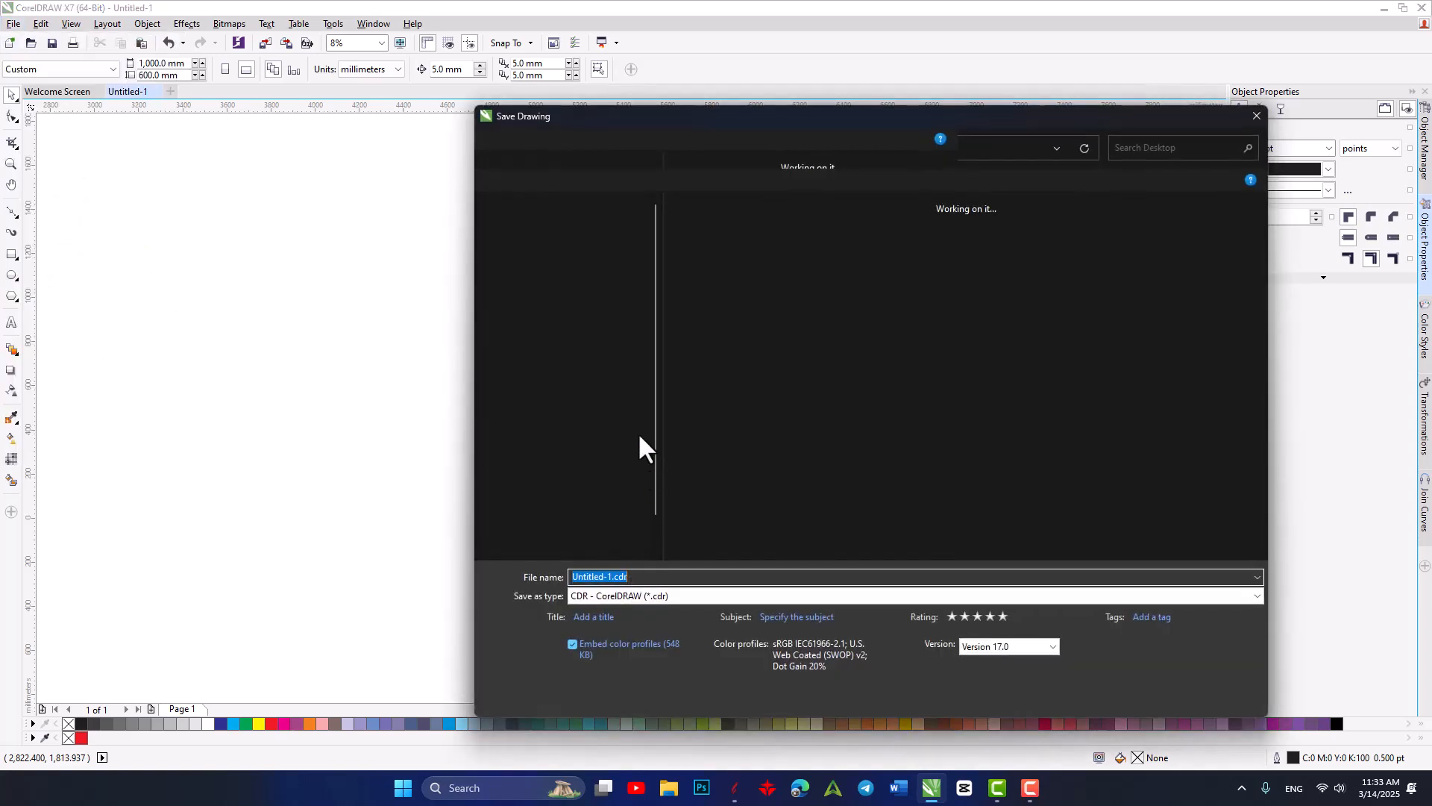
click(691, 596)
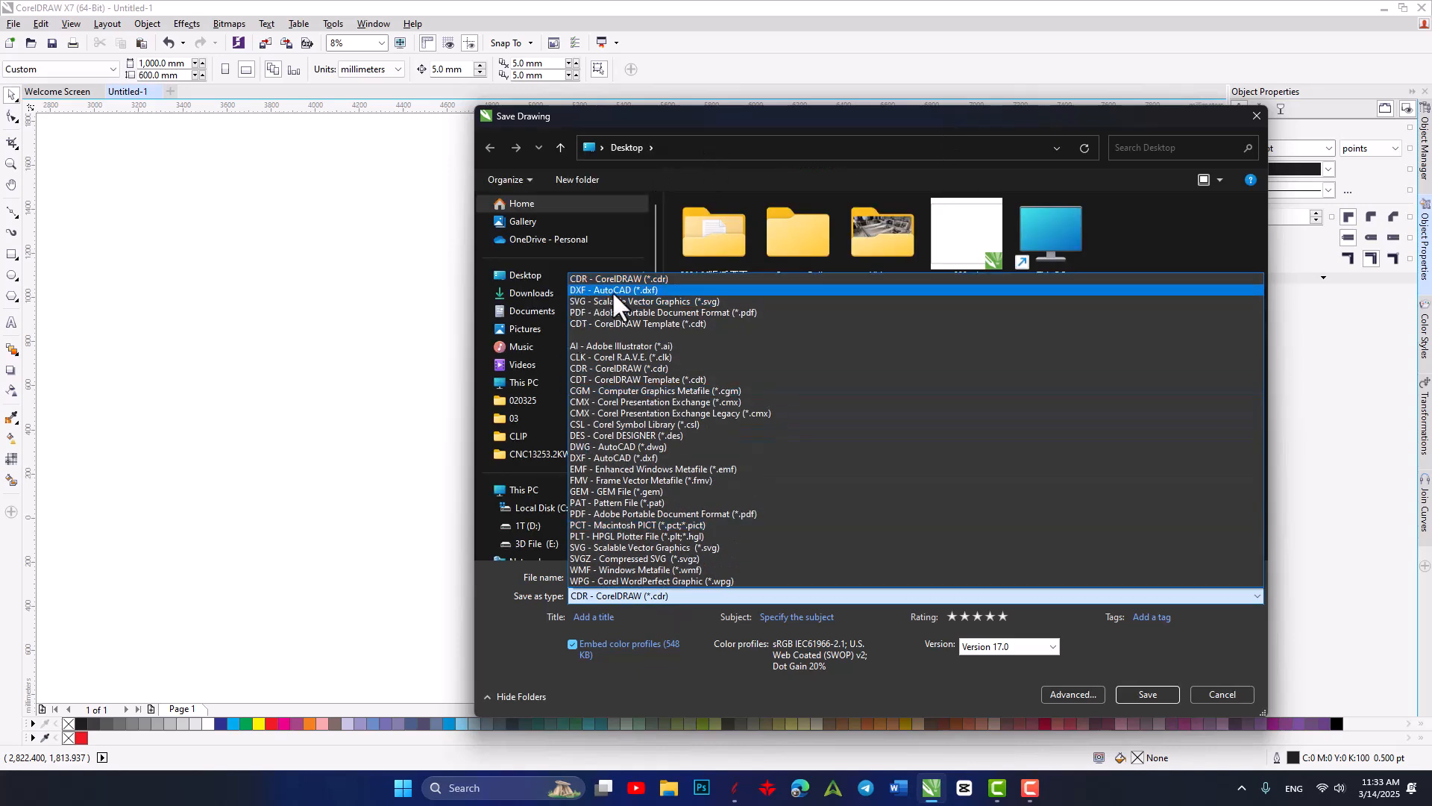
click(611, 291)
click(659, 576)
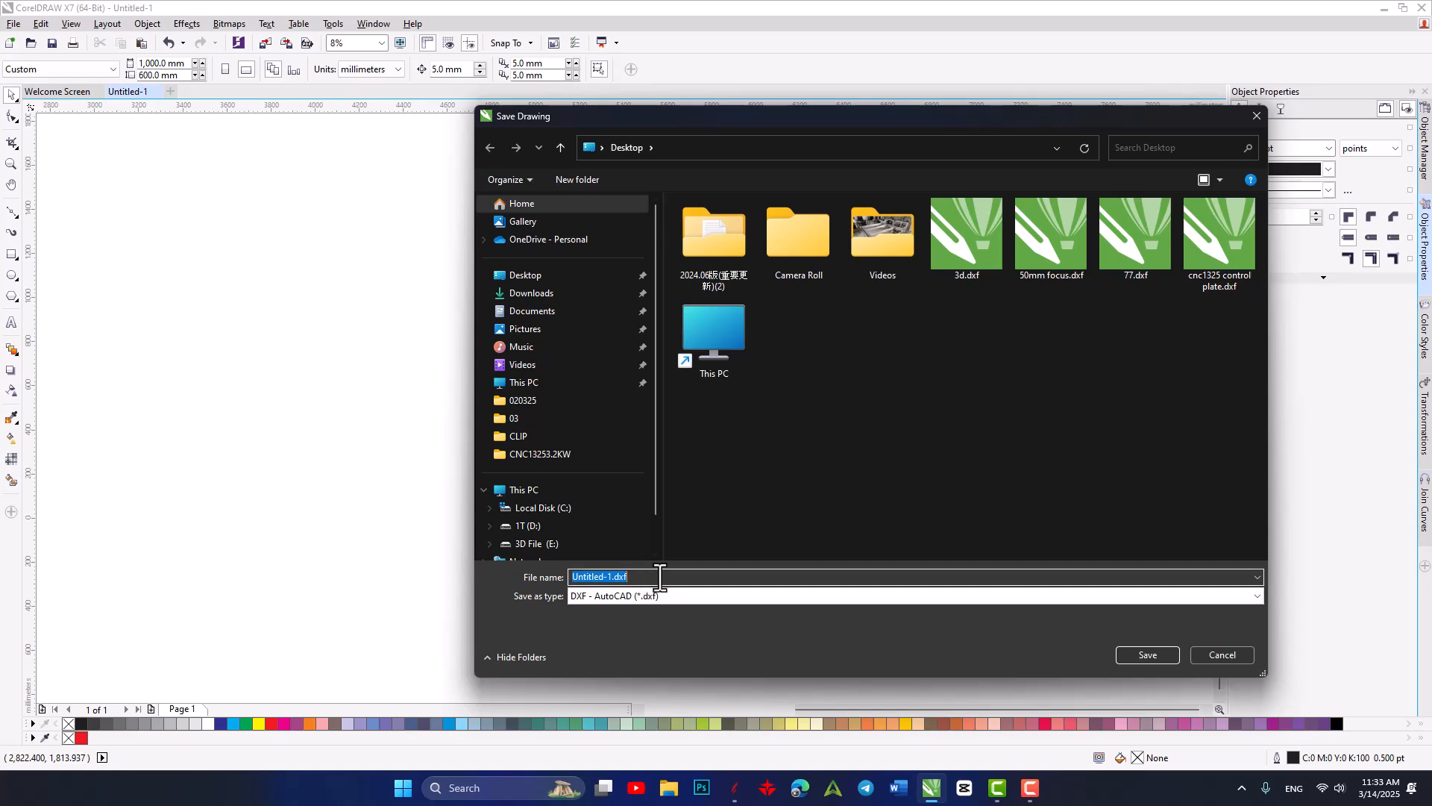
text(w1)
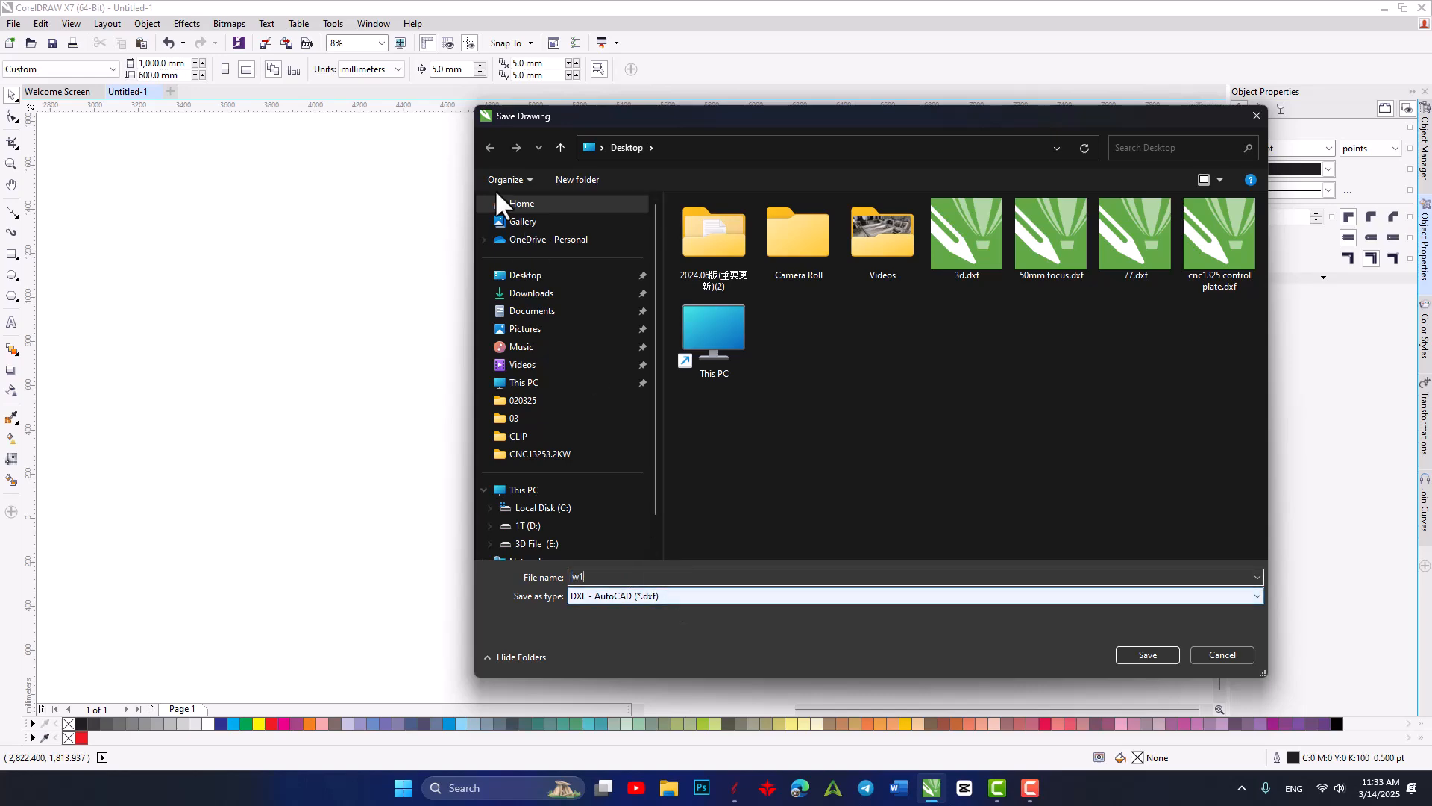
click(1148, 655)
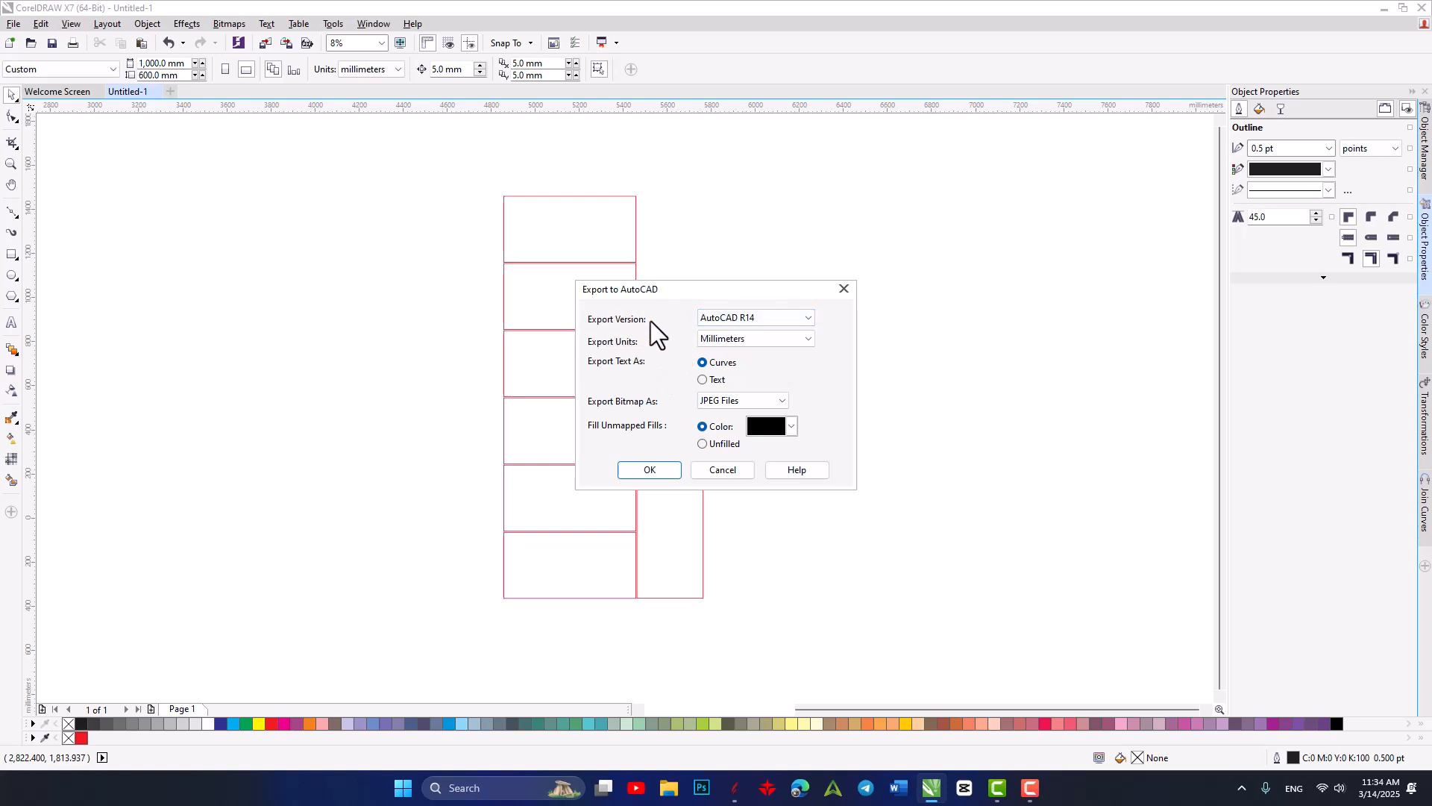
Export the DXF as AutoCAD R14 with millimeters as the export units.
click(735, 317)
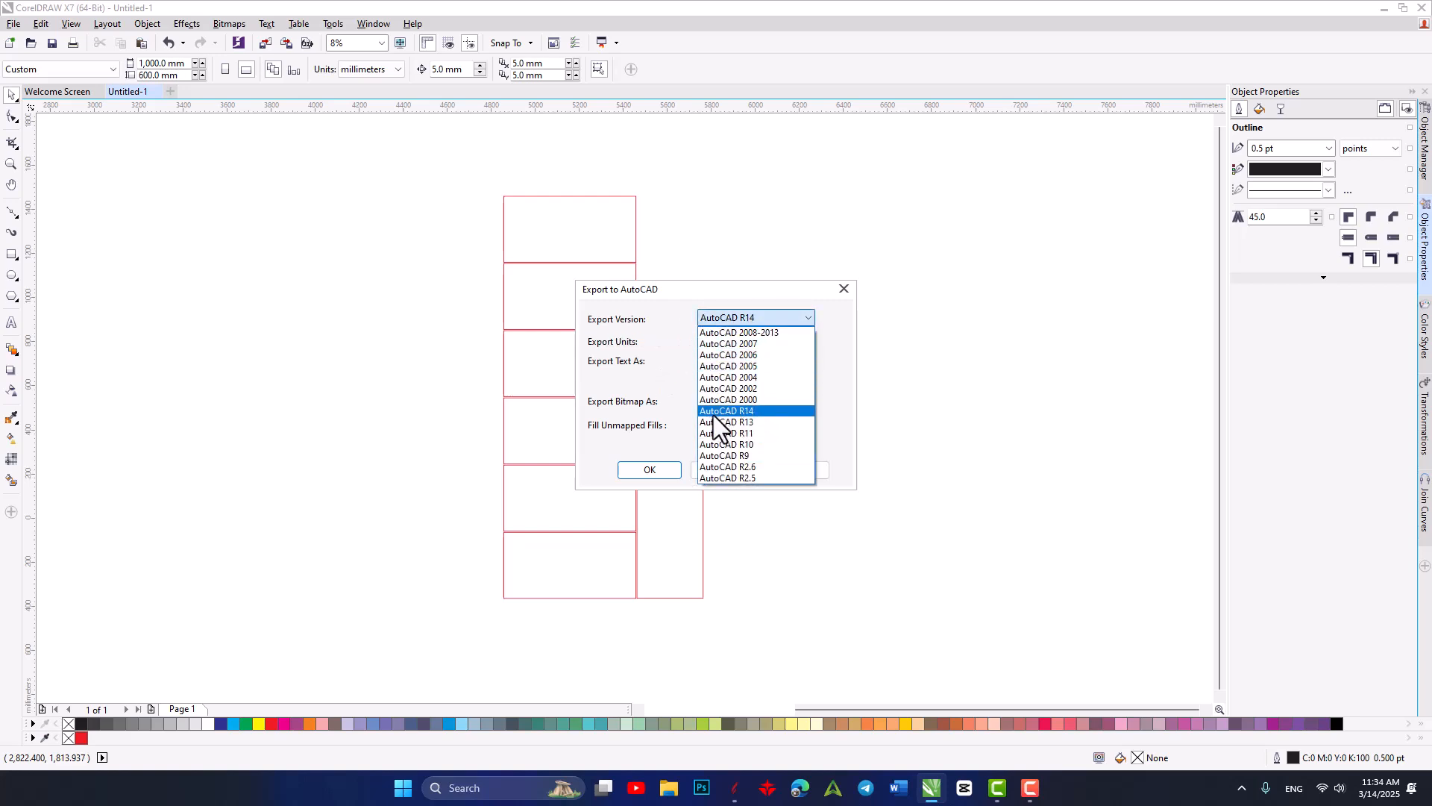
click(759, 412)
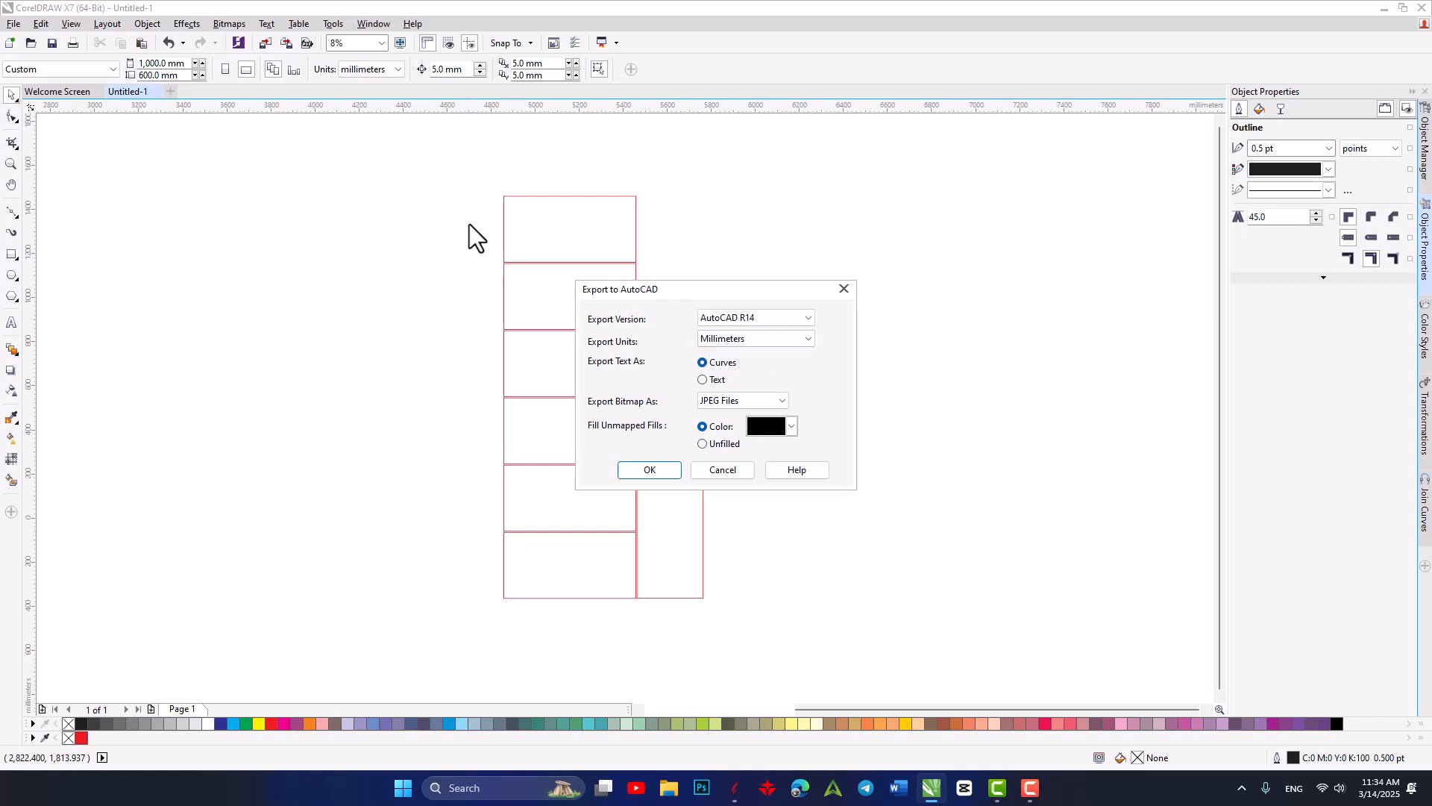
click(745, 343)
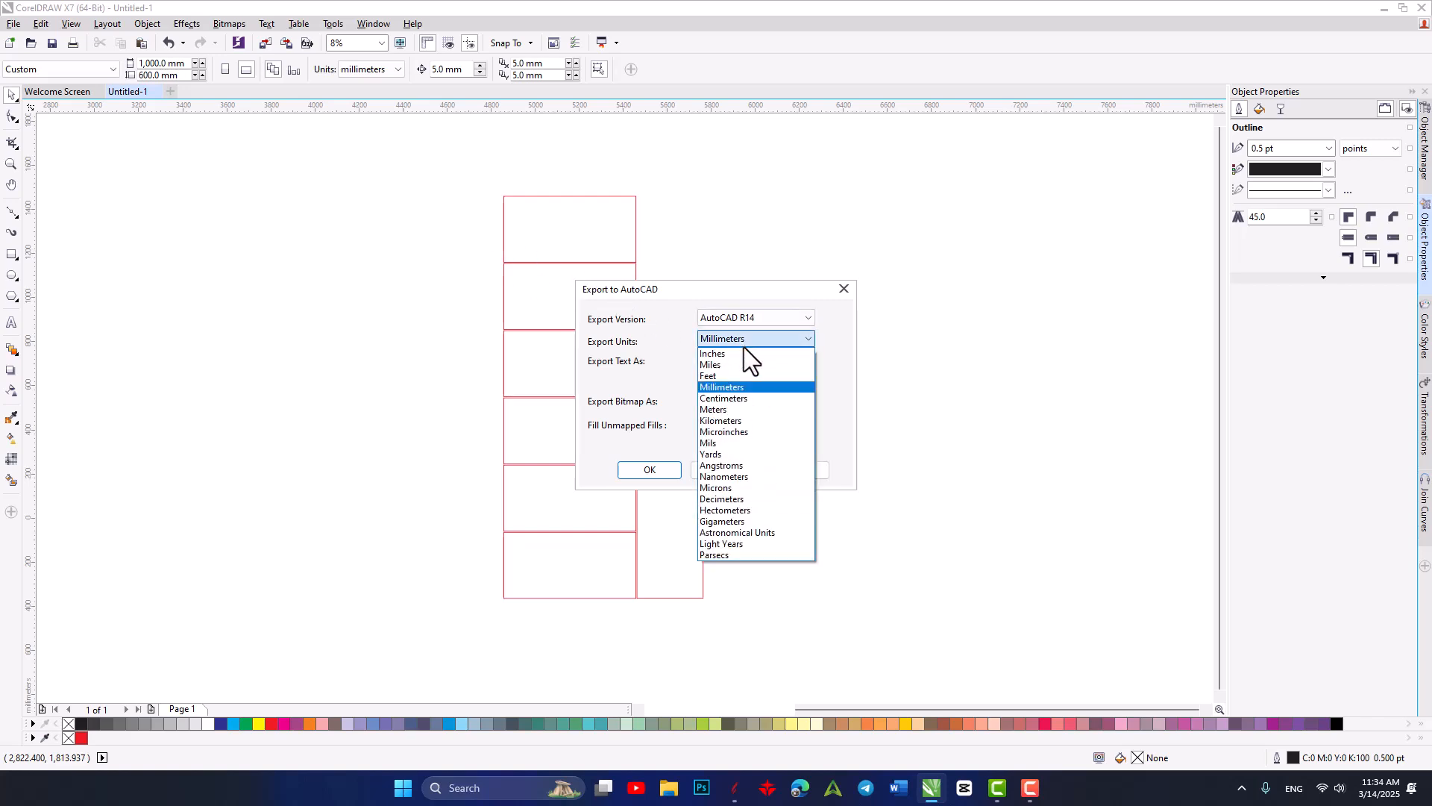
click(727, 400)
click(666, 466)
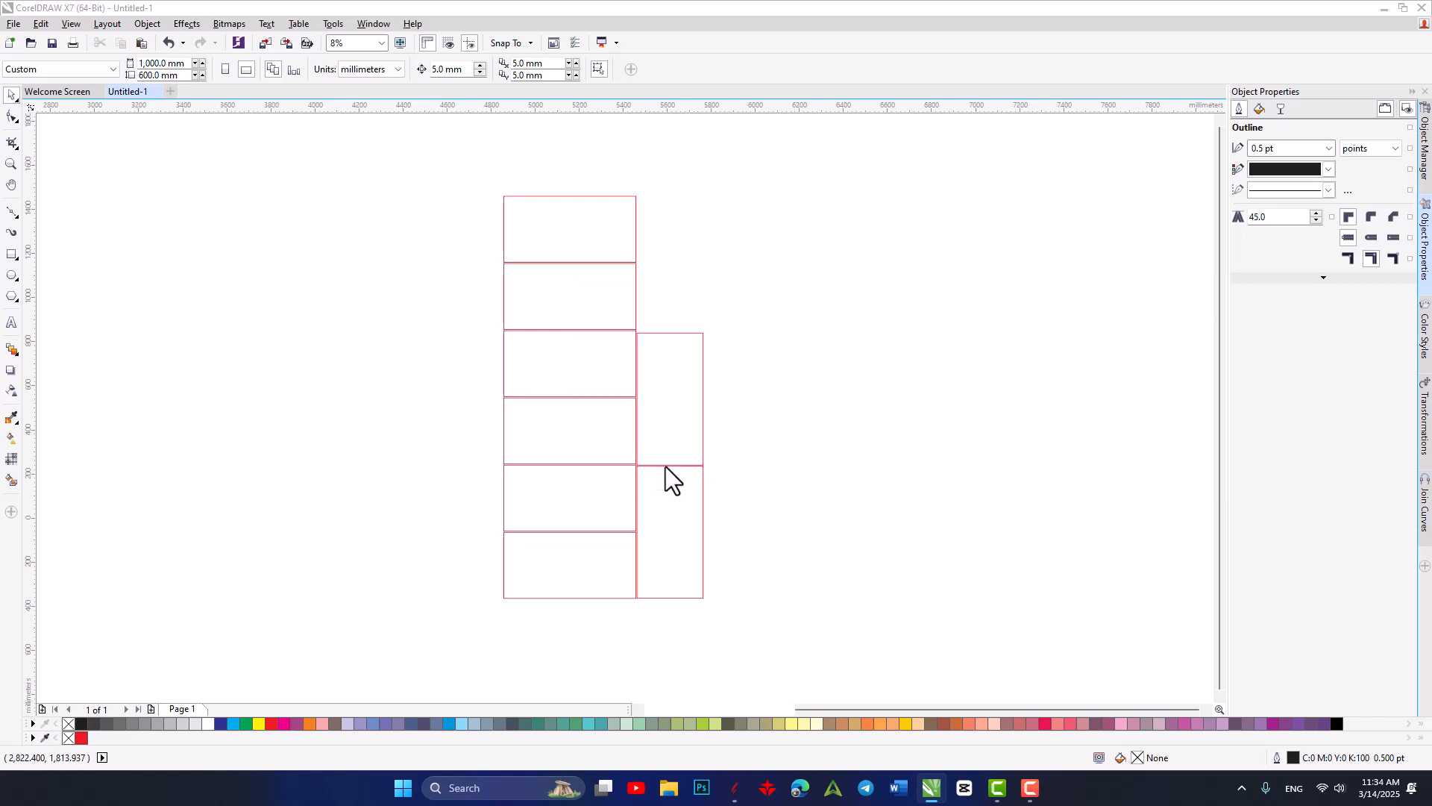
Switch to Aspire and cancel the pending setup of the new job.
mouse_move(736, 792)
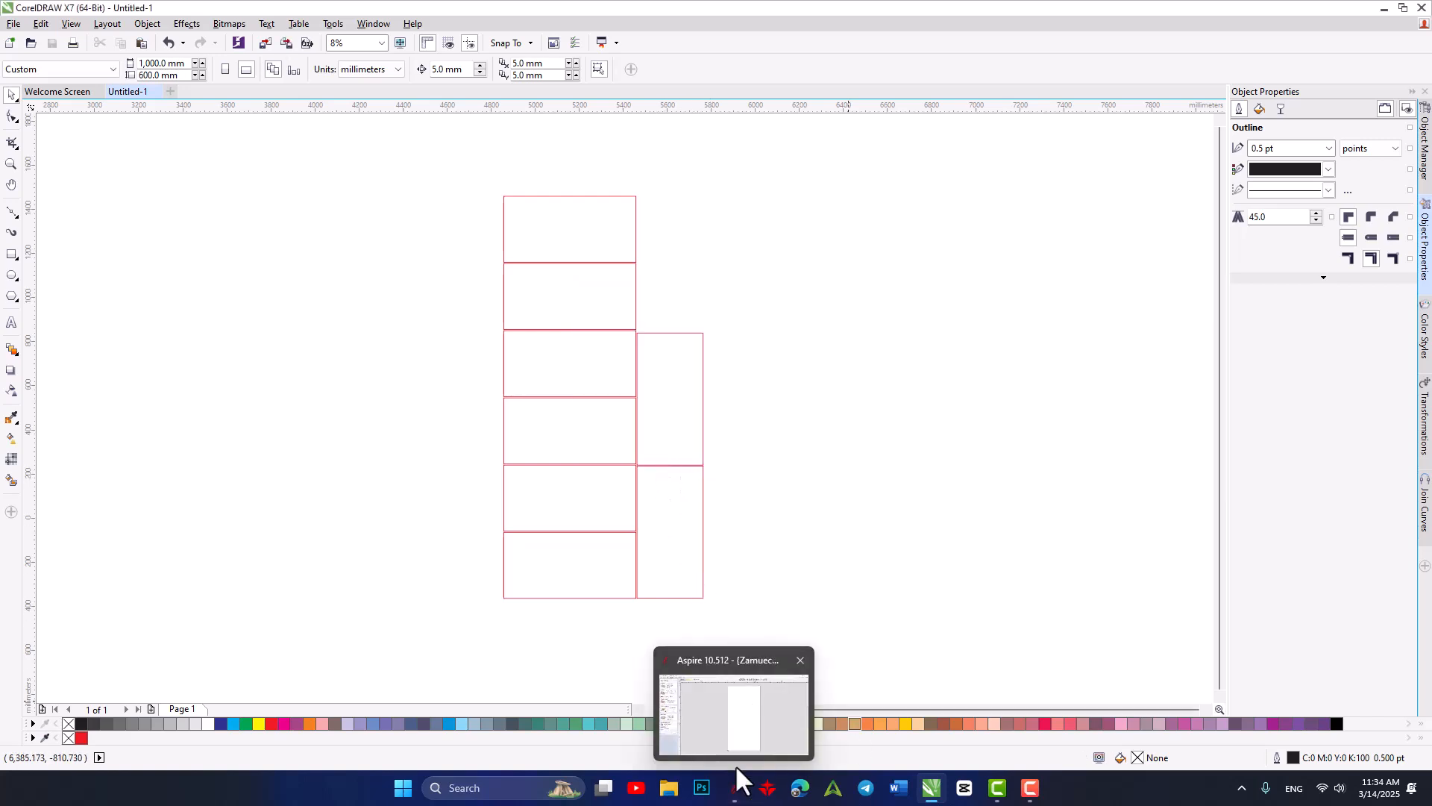
click(737, 788)
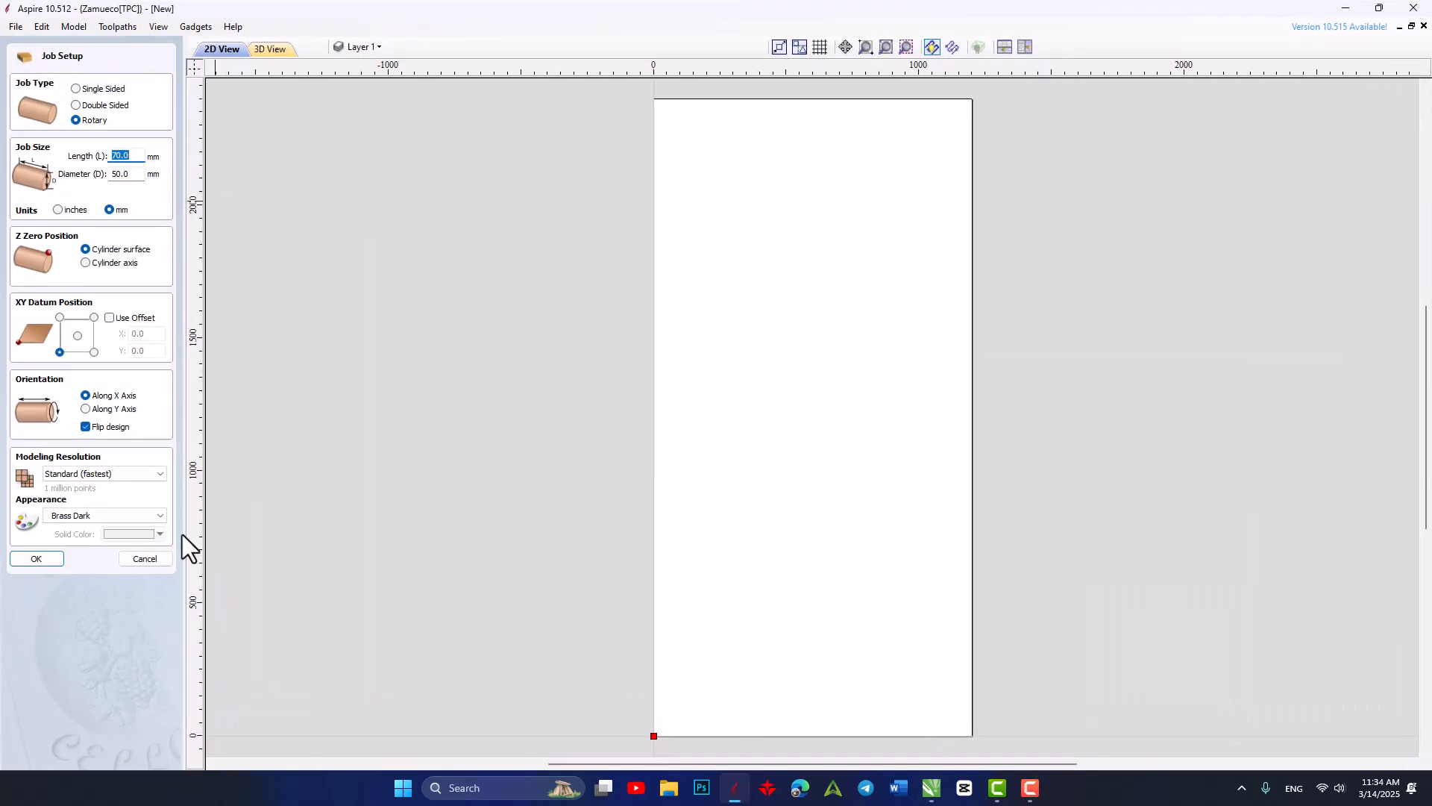
click(153, 561)
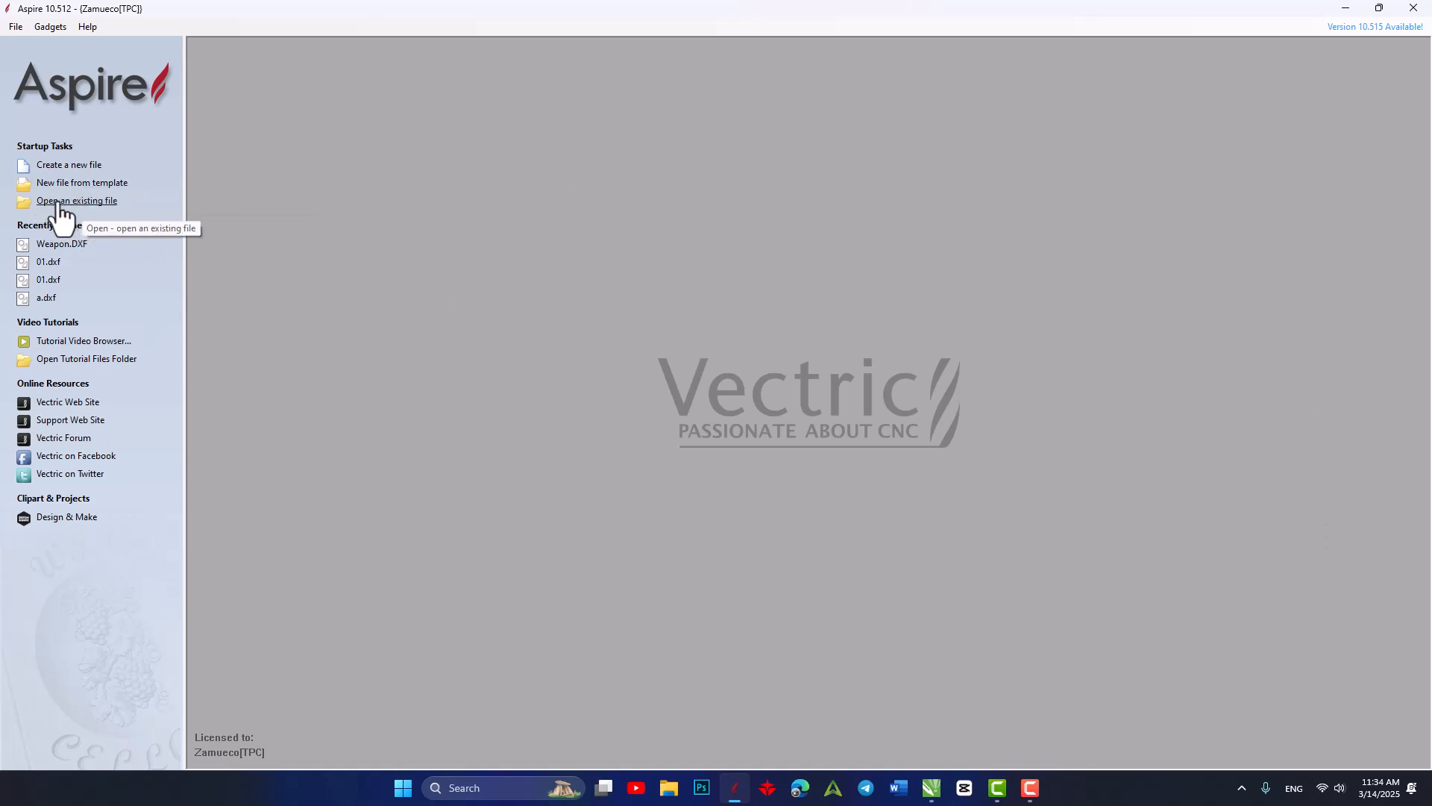
Open the existing file w1.dxf from the Desktop and continue processing it despite the warning.
click(94, 202)
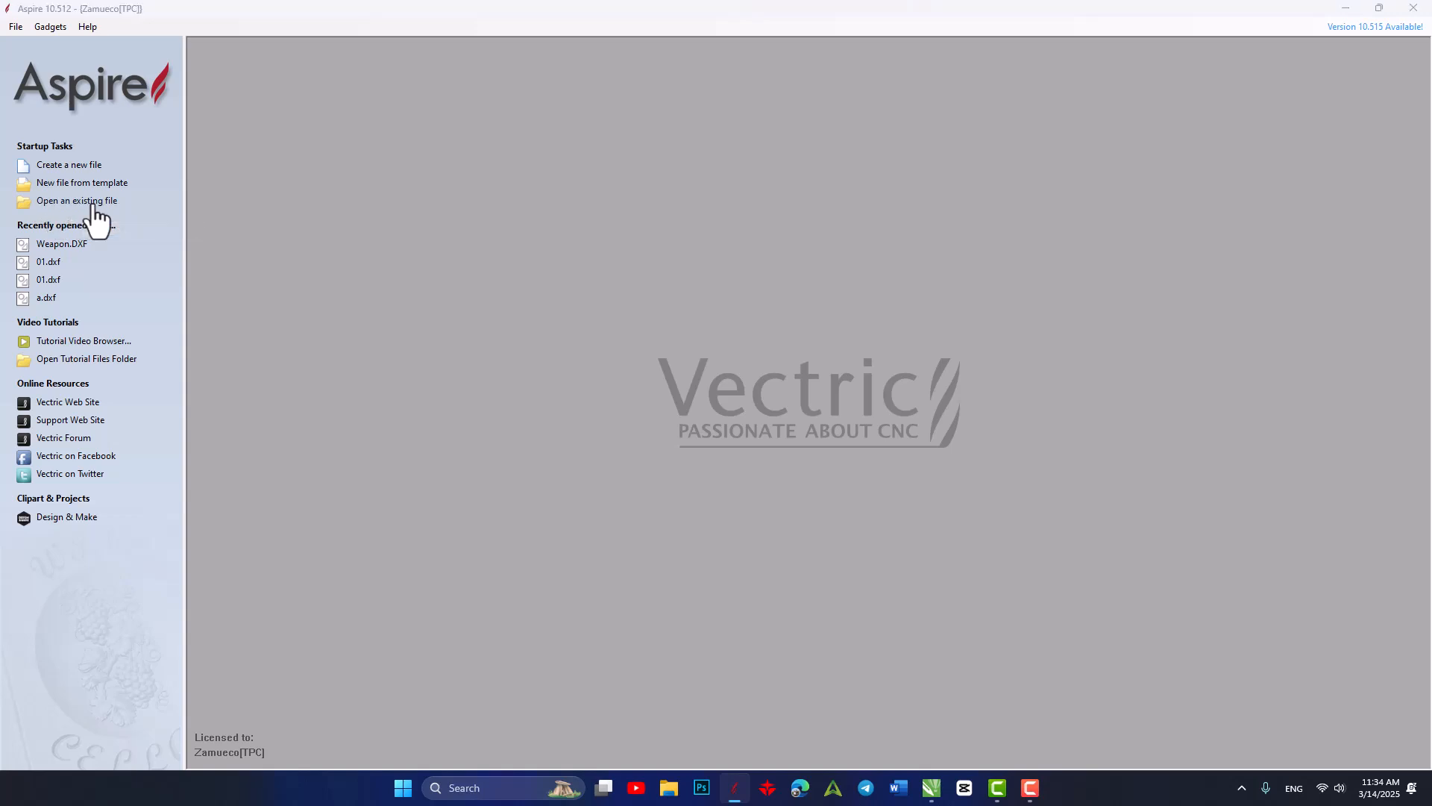
click(457, 307)
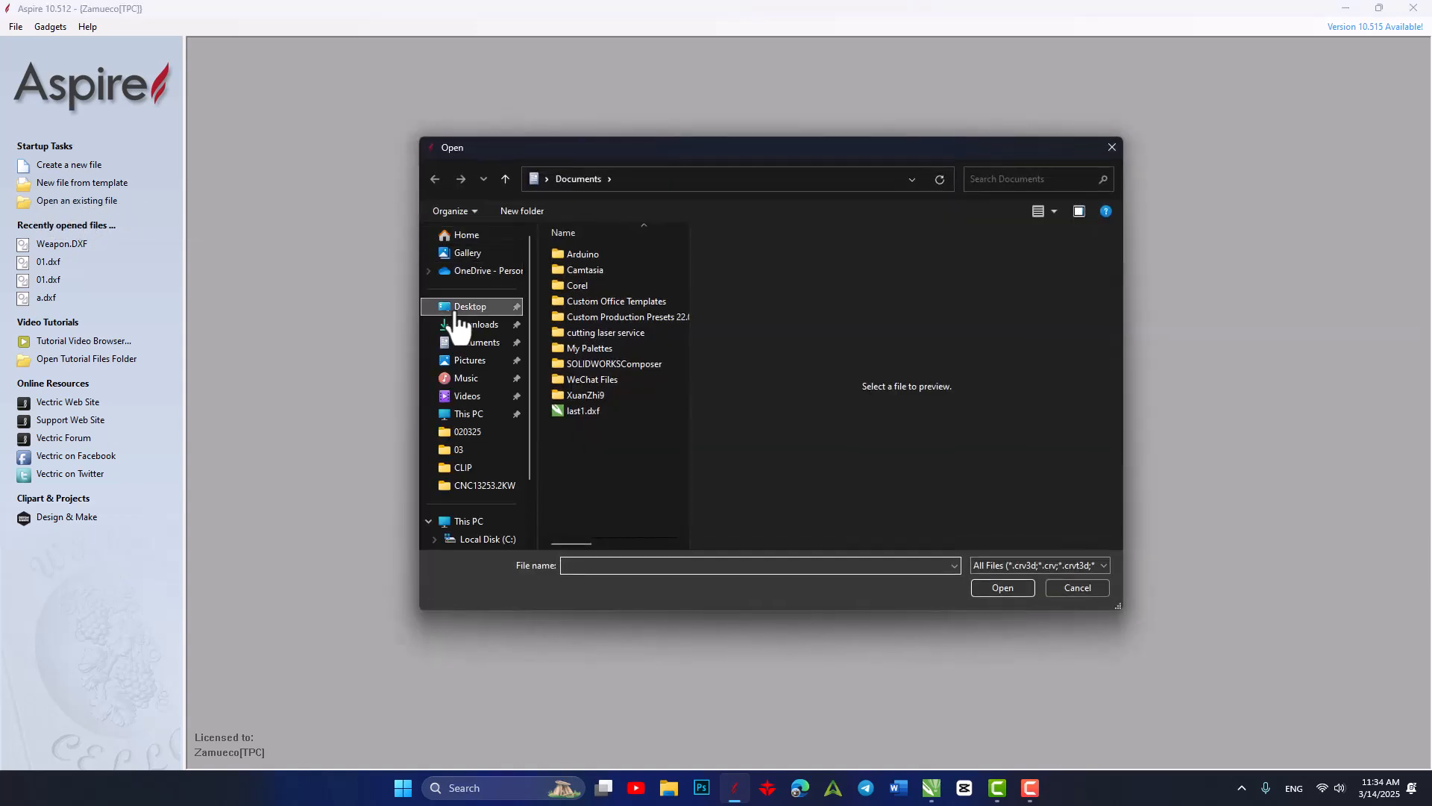
scroll(552, 356, down, 8)
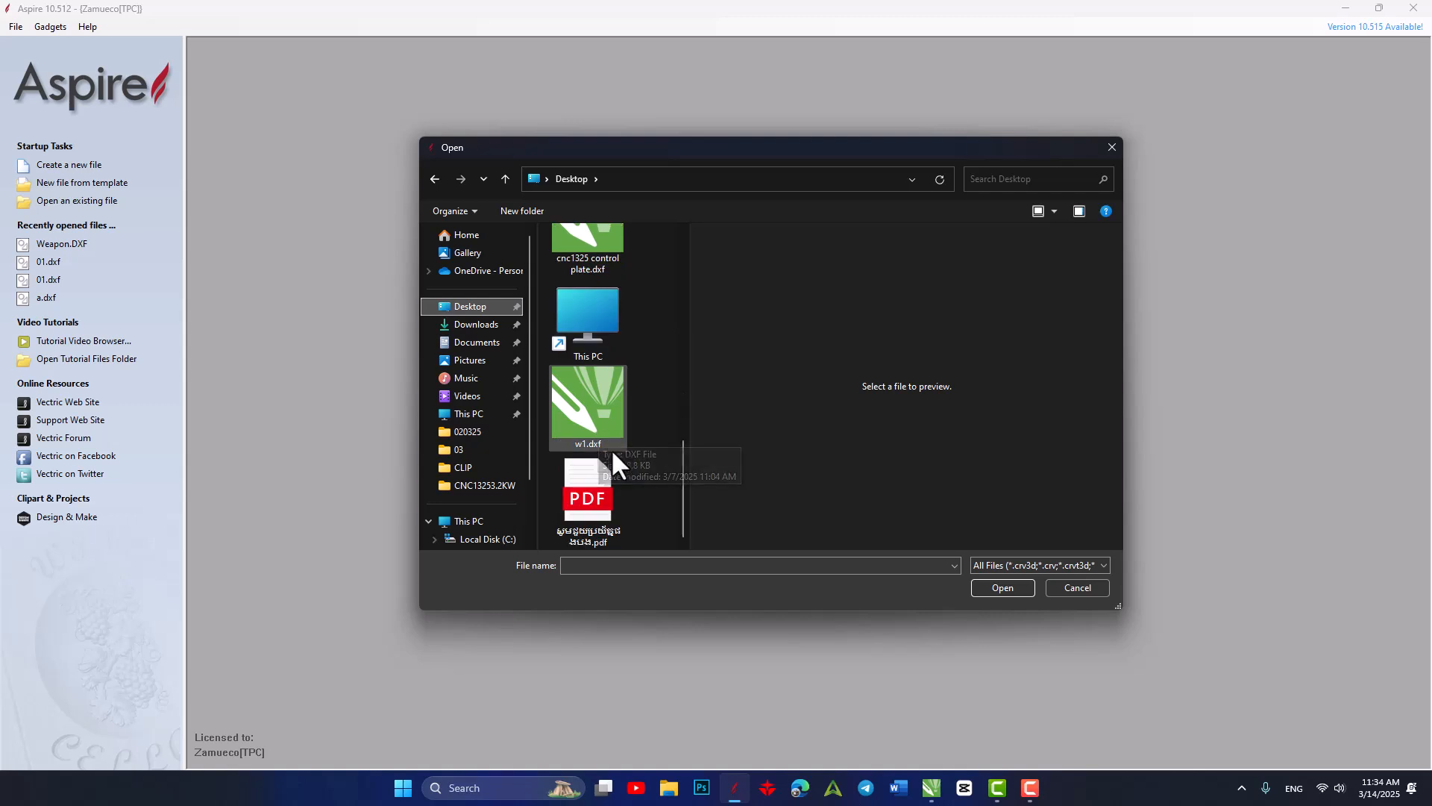
click(552, 432)
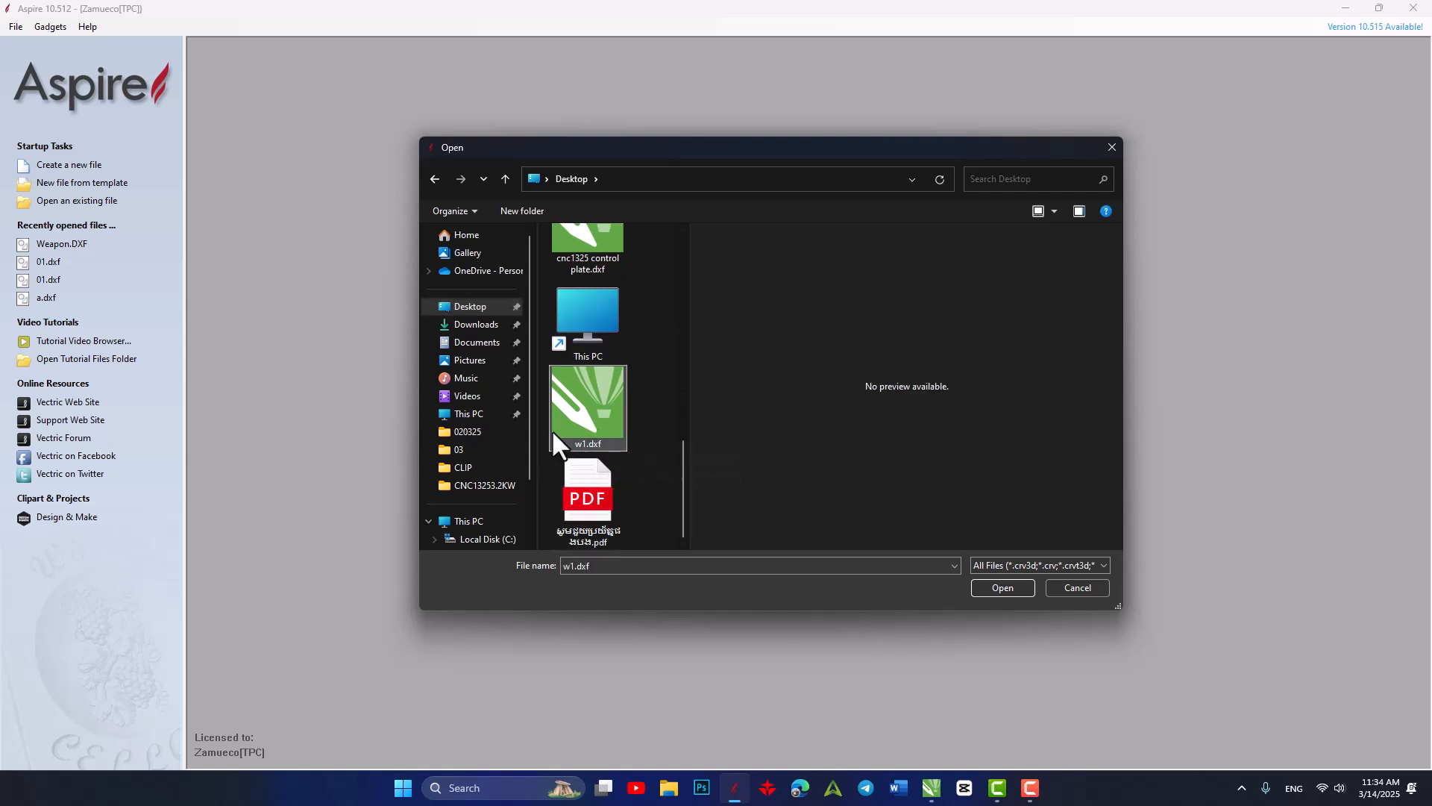
click(1008, 586)
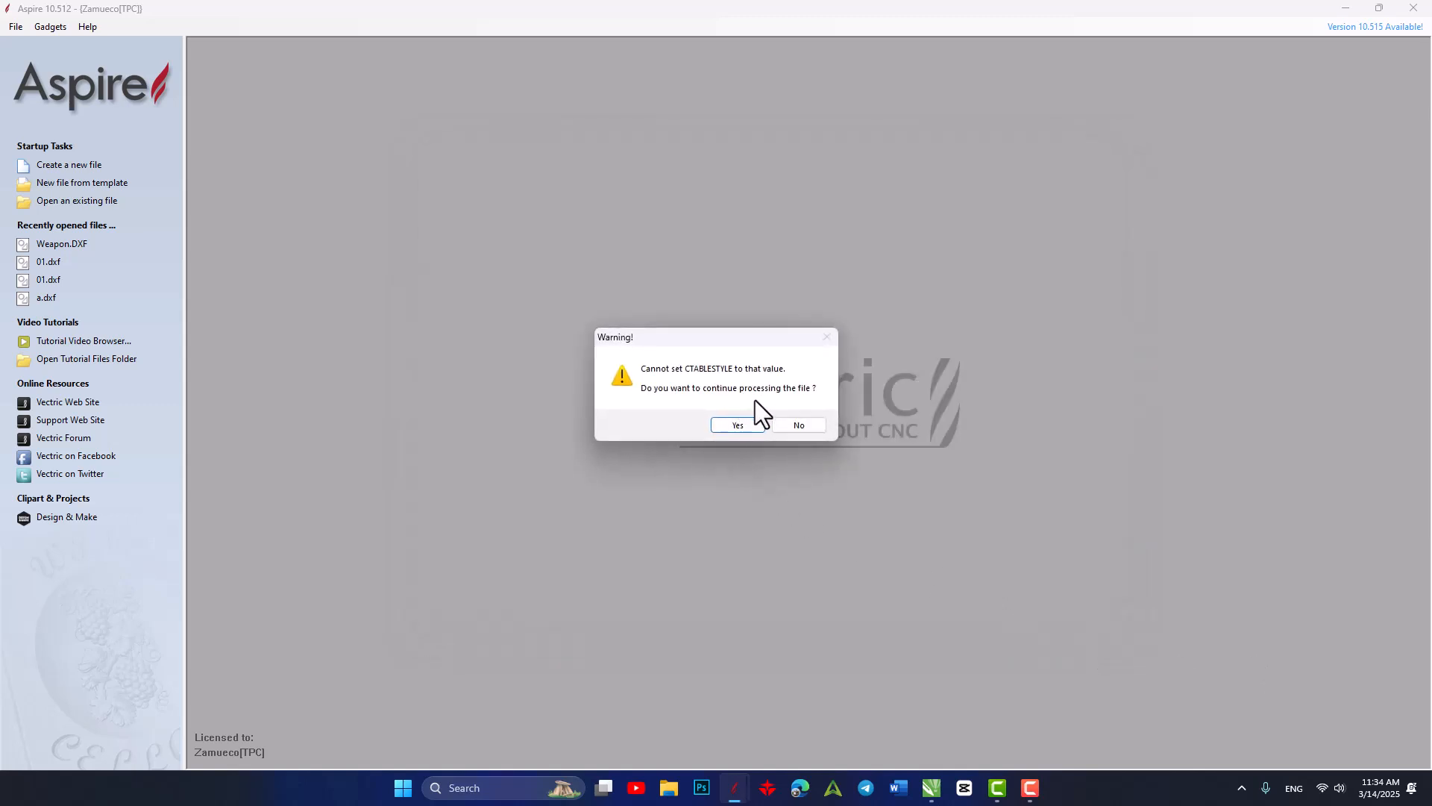
click(737, 429)
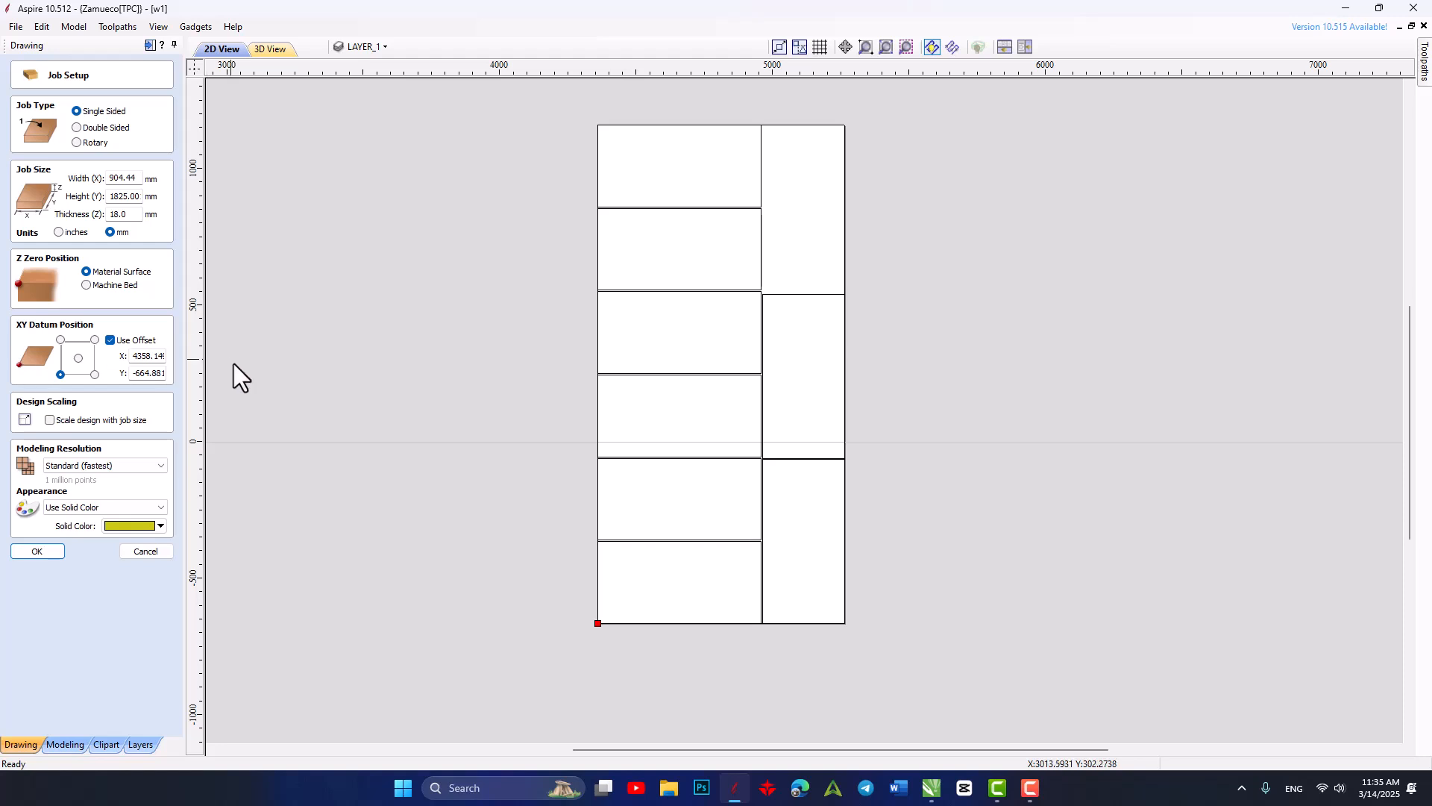
Turn off the XY datum offset in the job setup and accept the setup.
click(111, 341)
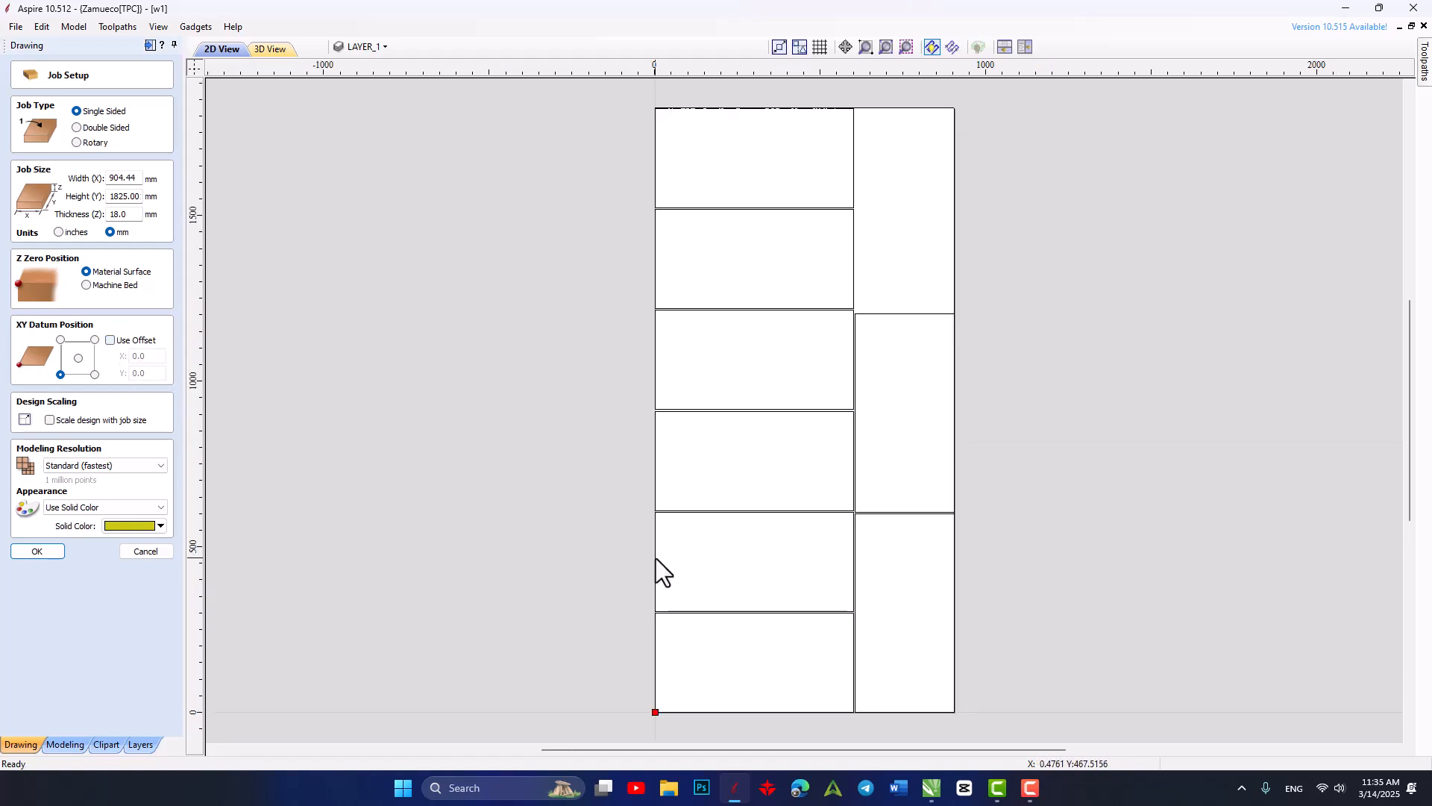
mouse_move(635, 683)
mouse_down()
mouse_move(646, 548)
mouse_move(687, 497)
mouse_move(687, 447)
mouse_up()
scroll(746, 547, up, 2)
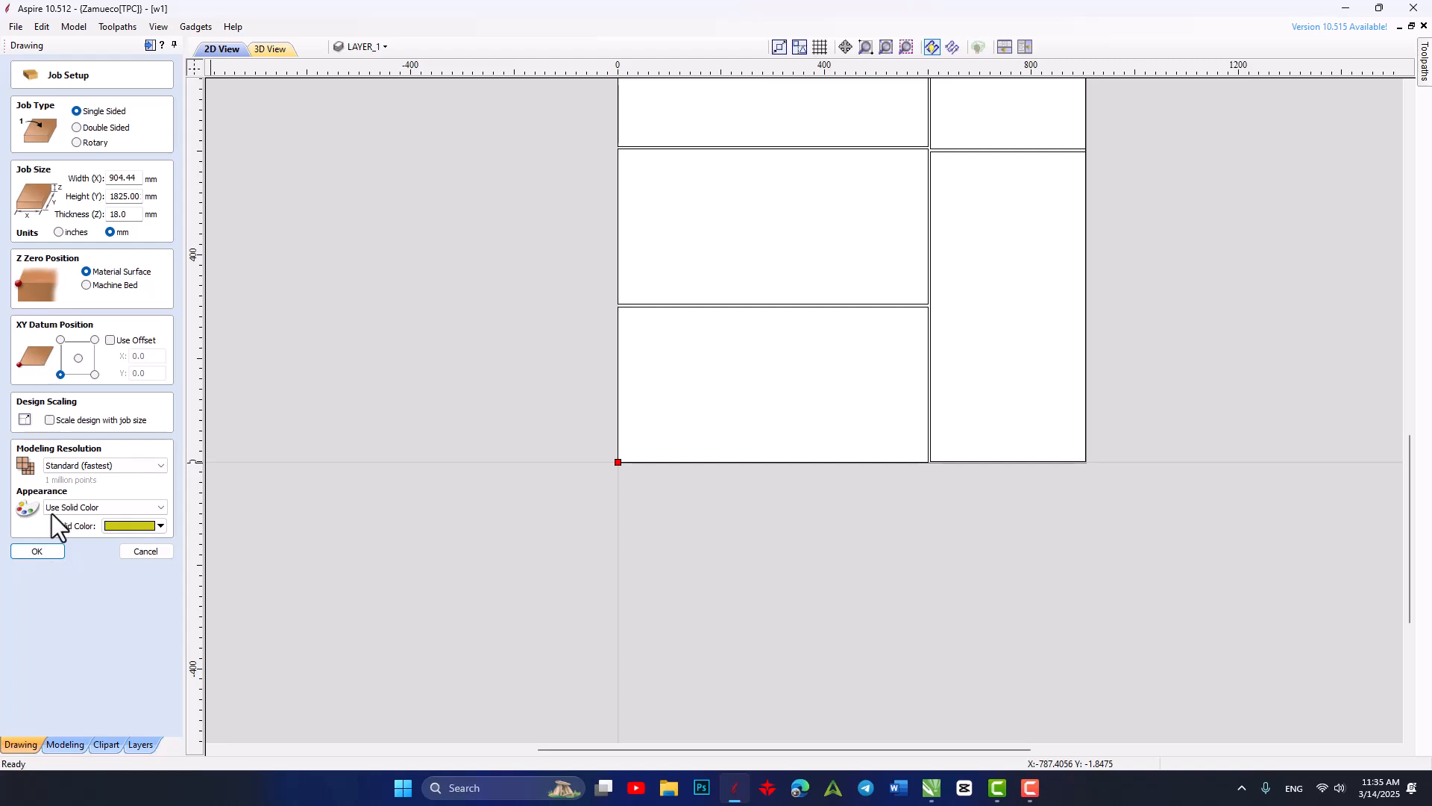
click(37, 551)
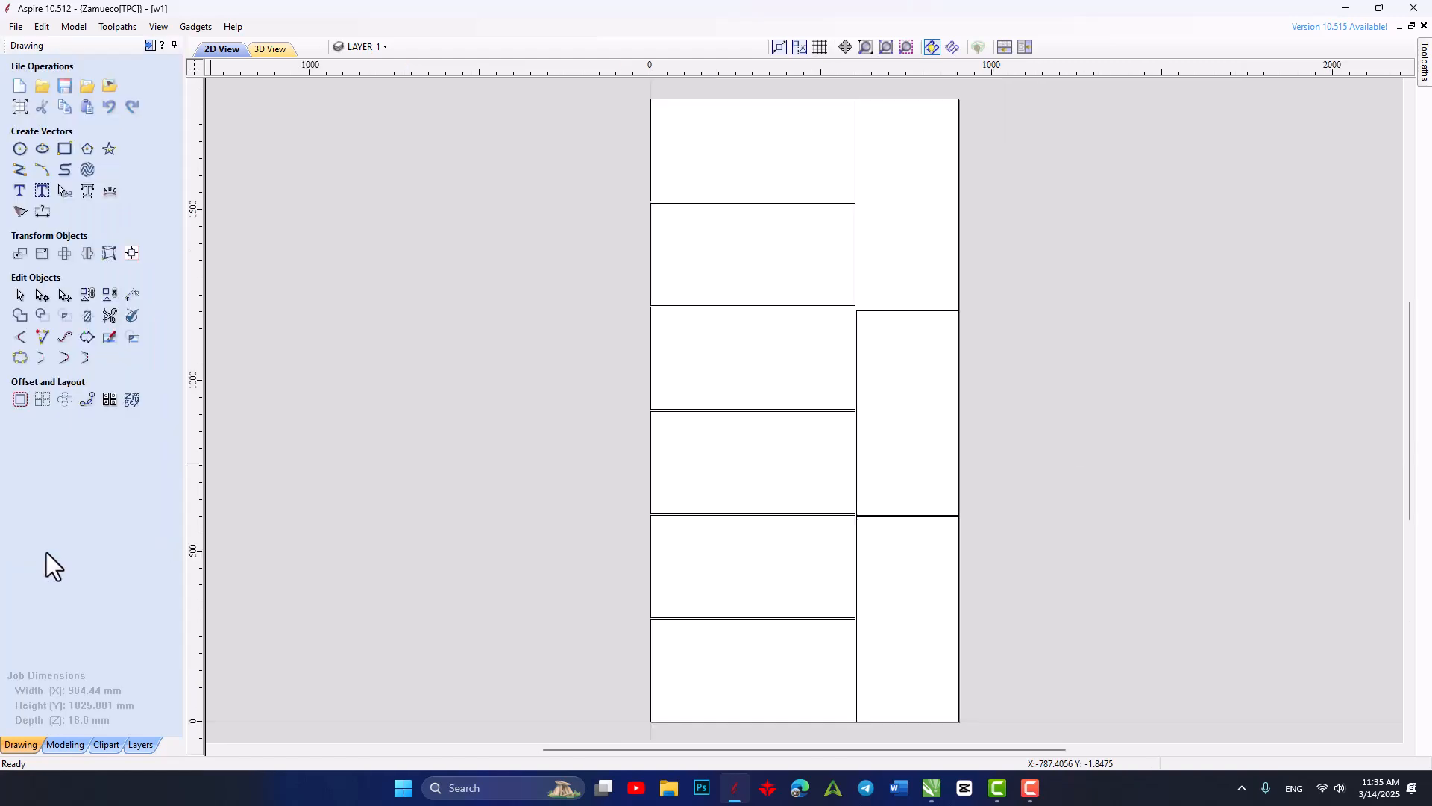
Start a 2D profile toolpath on all the imported rectangles and set its cut depth to 5.2 mm.
drag(845, 373, 632, 339)
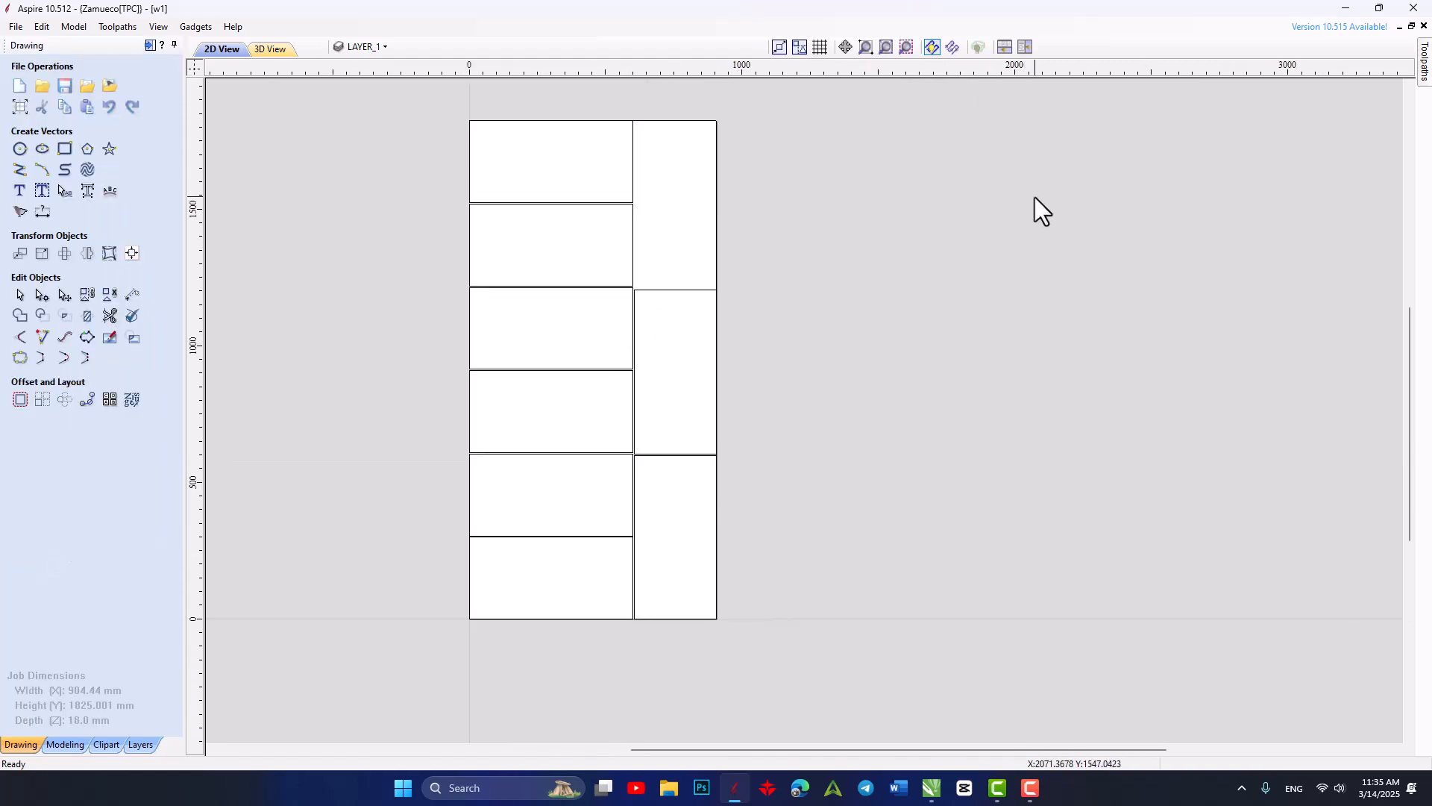
drag(433, 97, 768, 669)
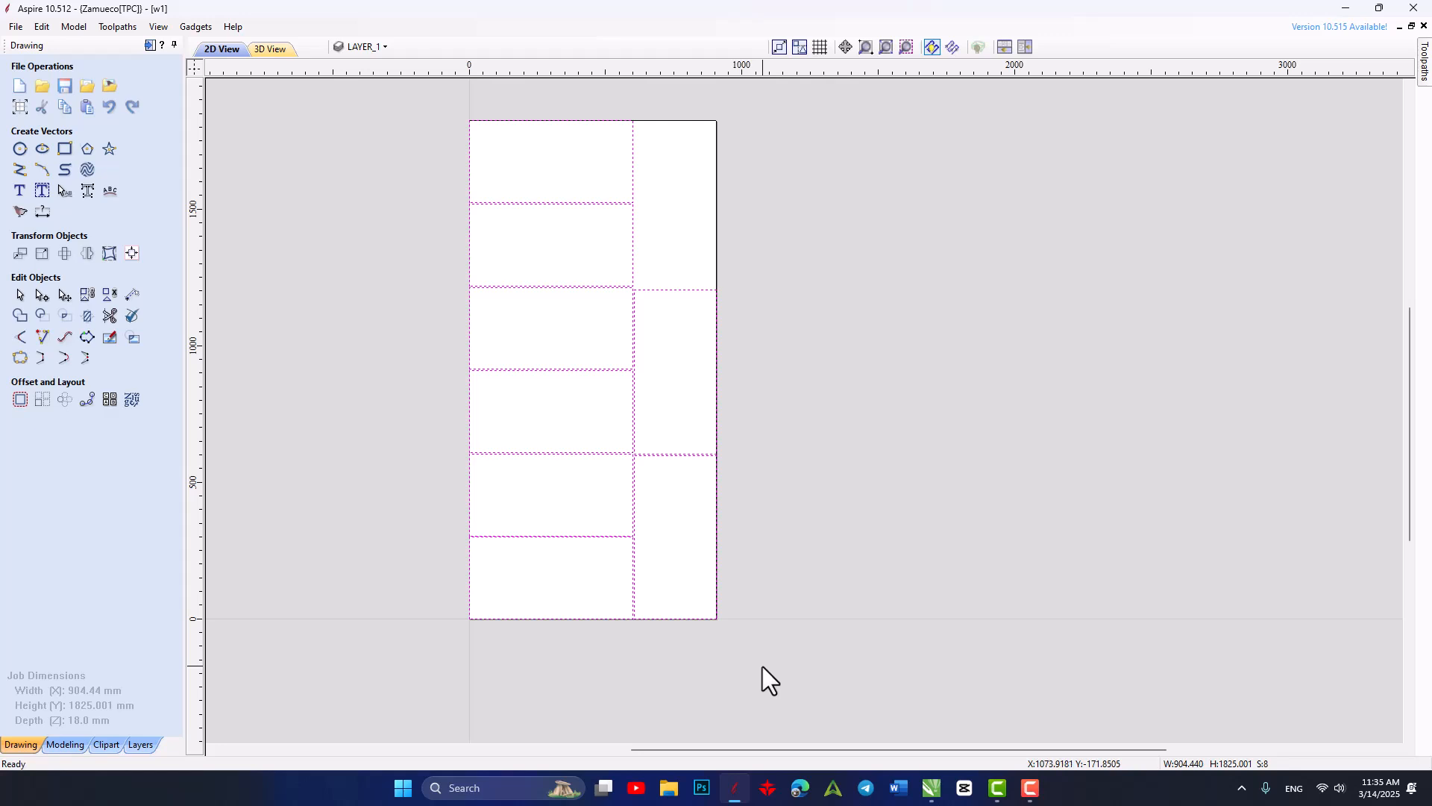
scroll(763, 665, up, 1)
drag(1093, 394, 854, 481)
scroll(1032, 487, down, 1)
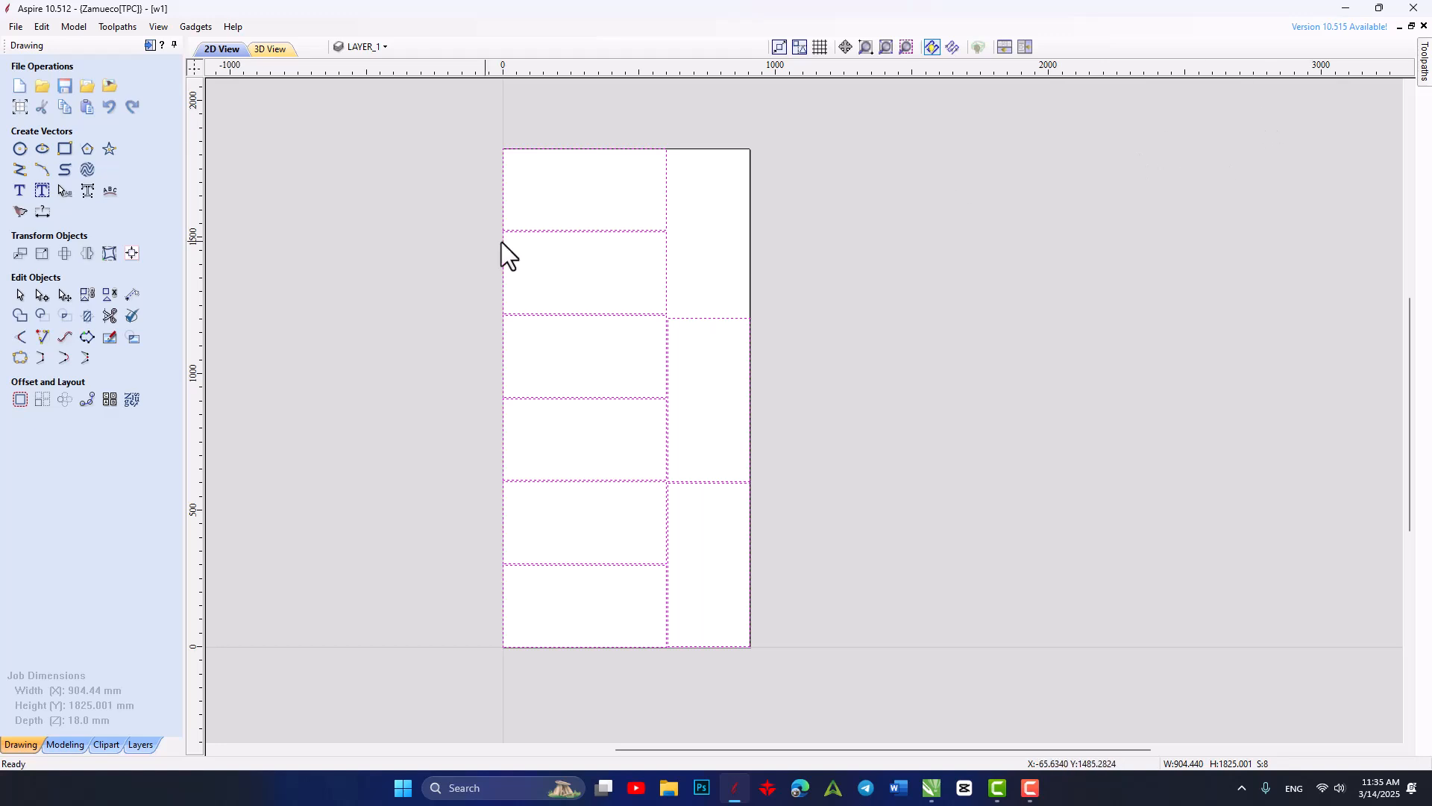
mouse_move(1426, 71)
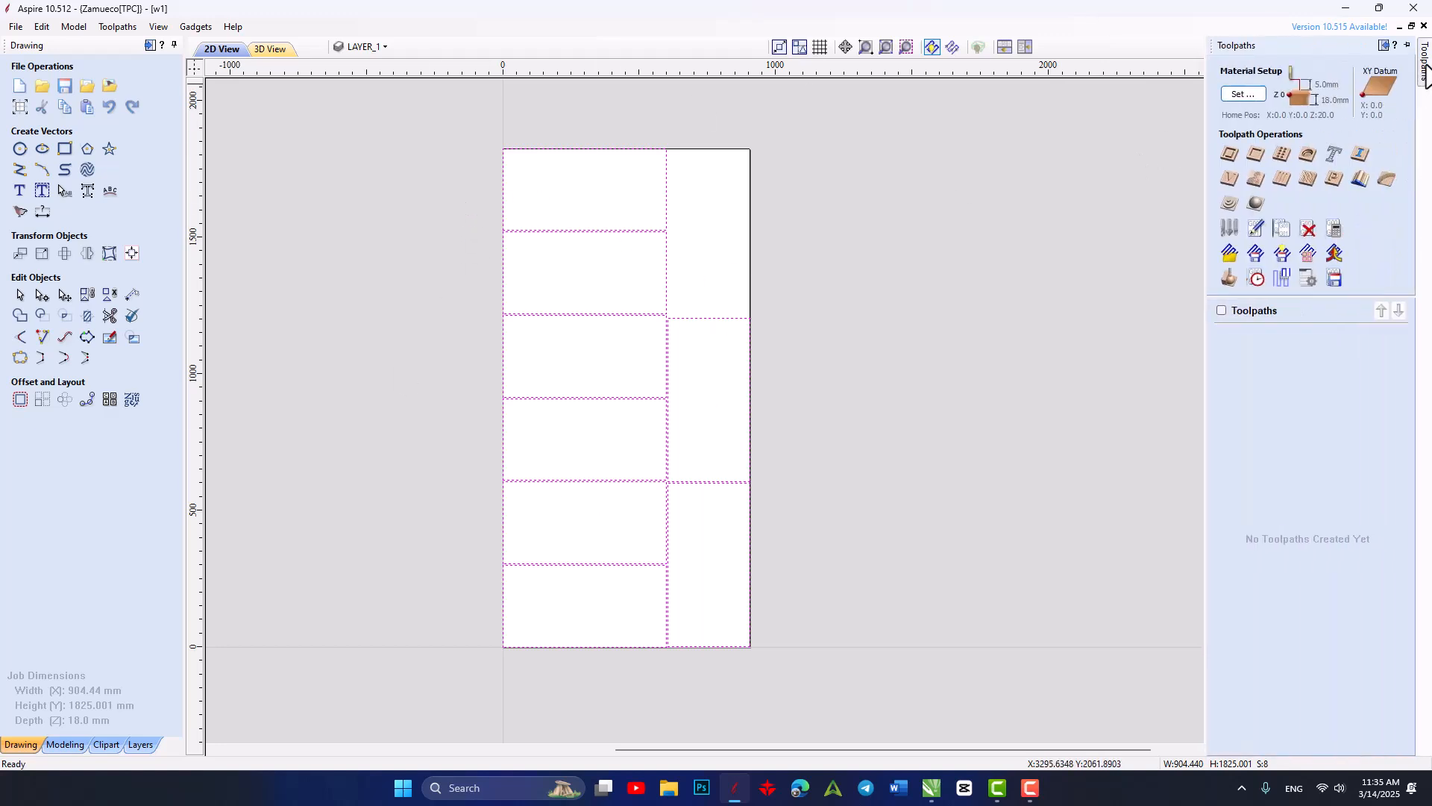
click(1227, 157)
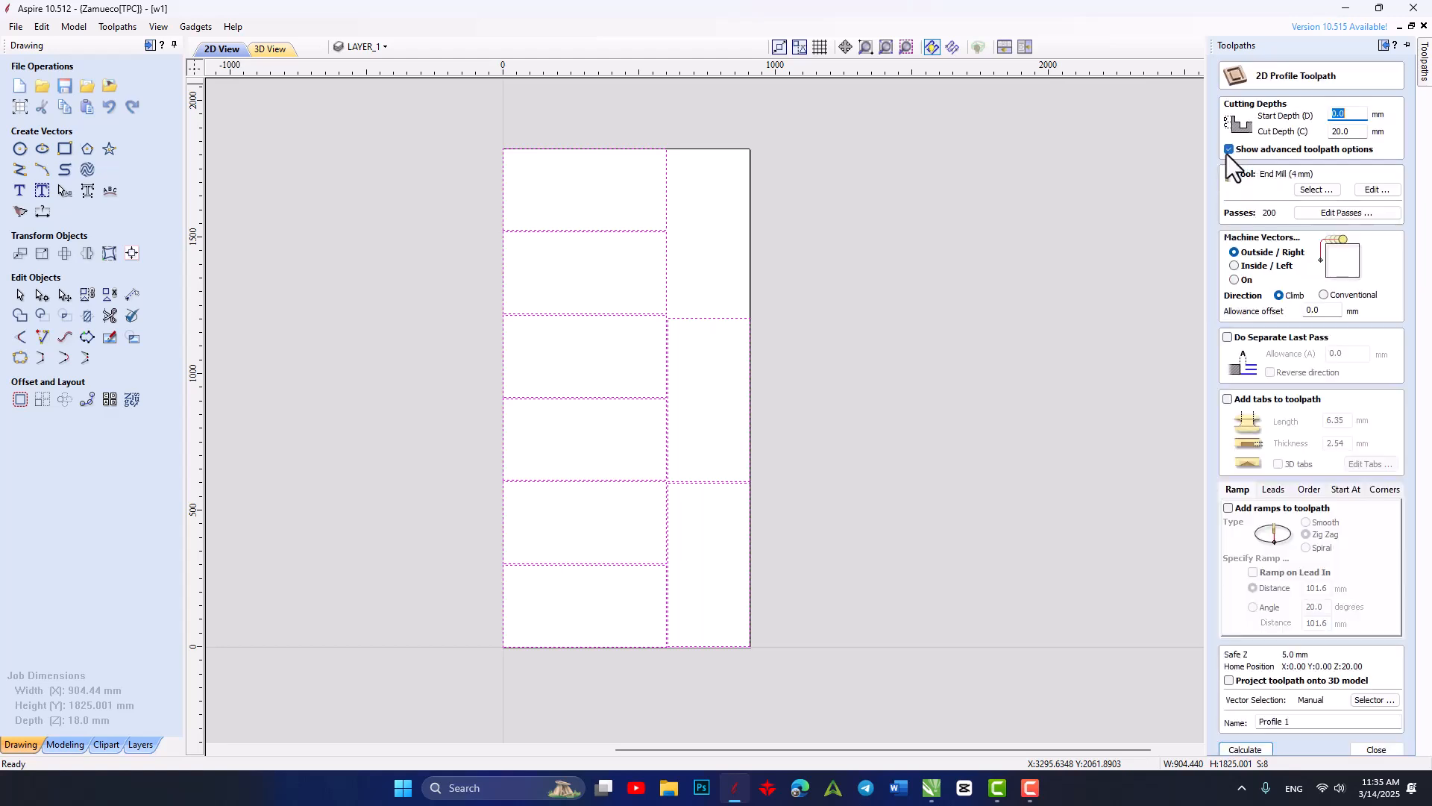
key(Tab)
text(5.2)
Choose the 4 mm end mill from the tool database as the profile toolpath's tool, keeping its geometry in millimetres.
click(1305, 189)
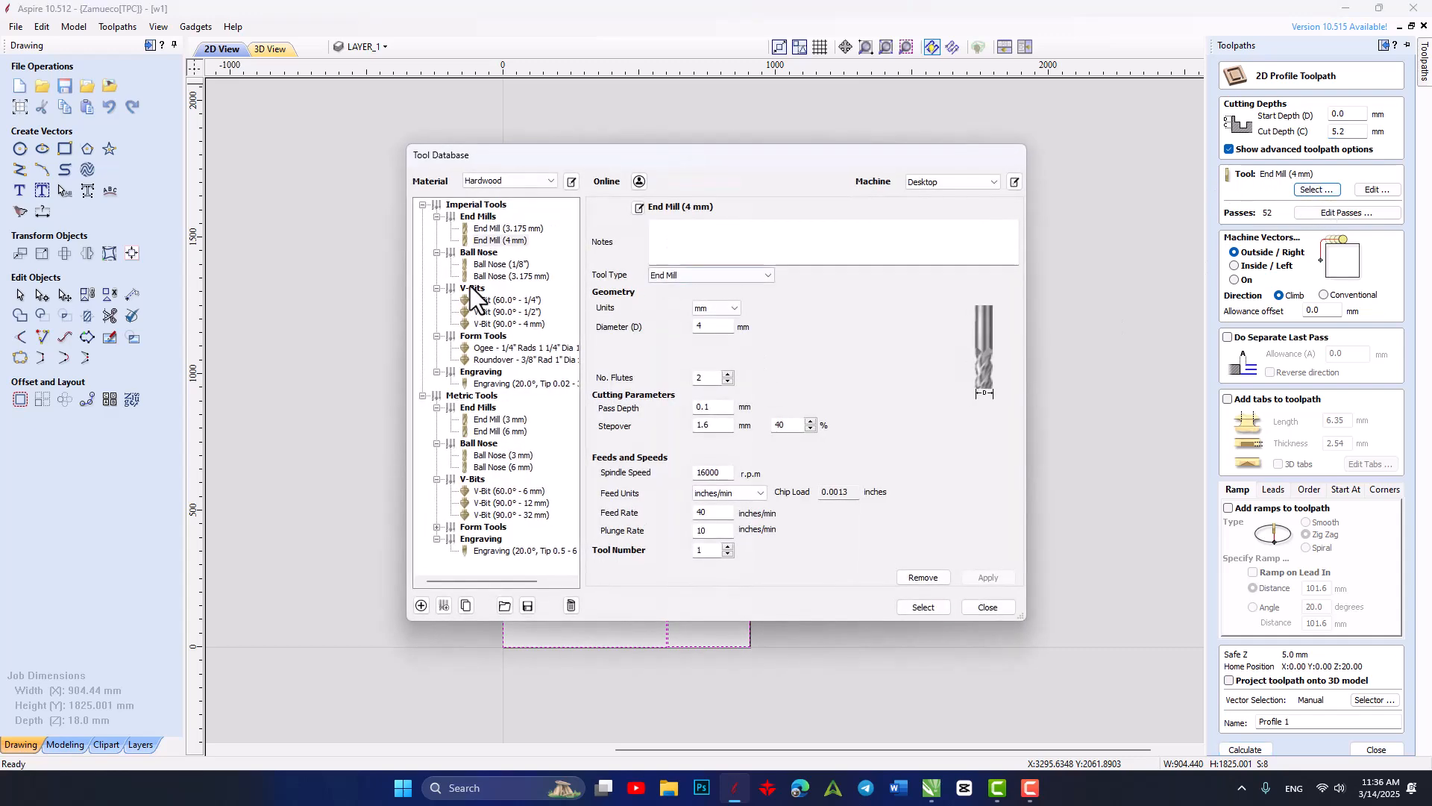
click(498, 239)
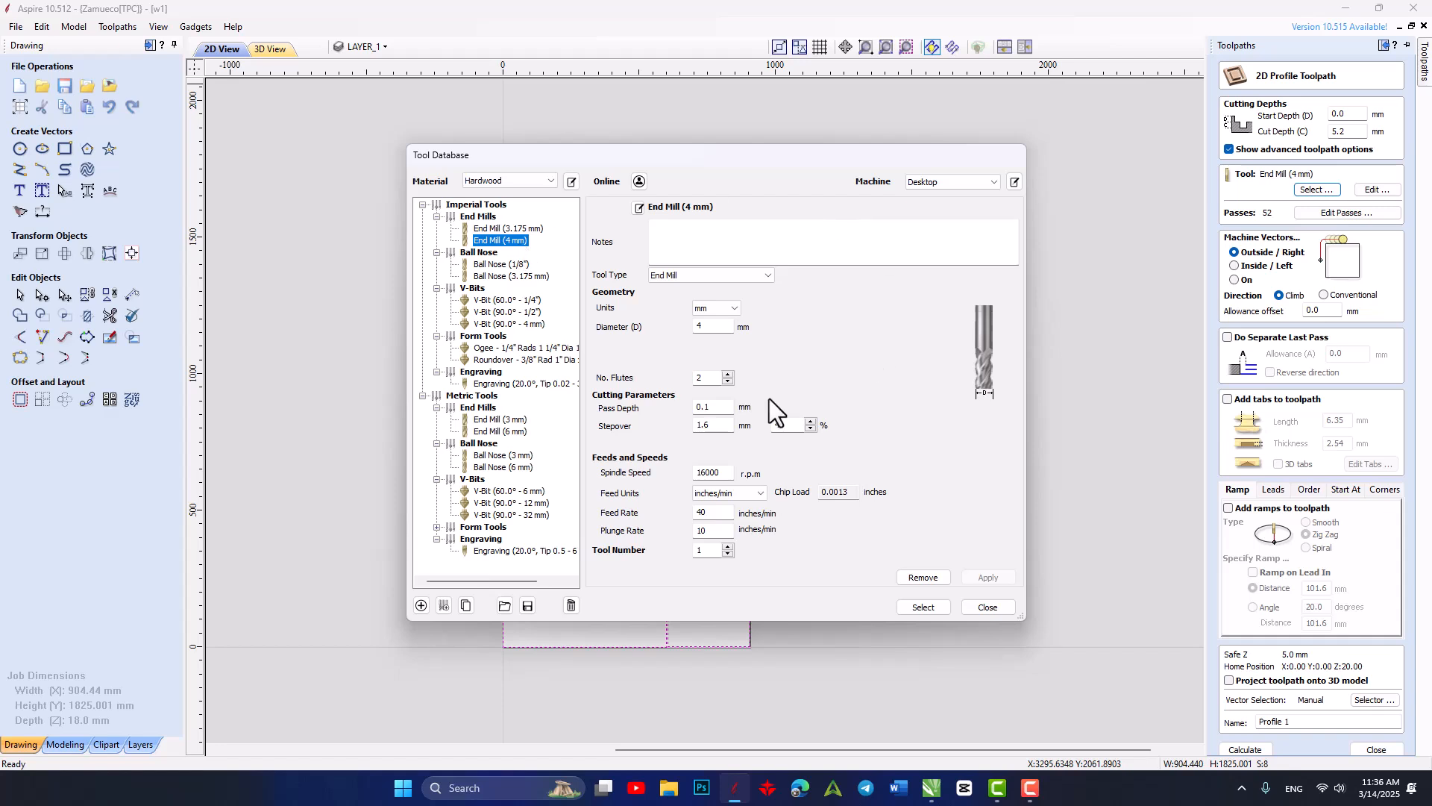
click(711, 308)
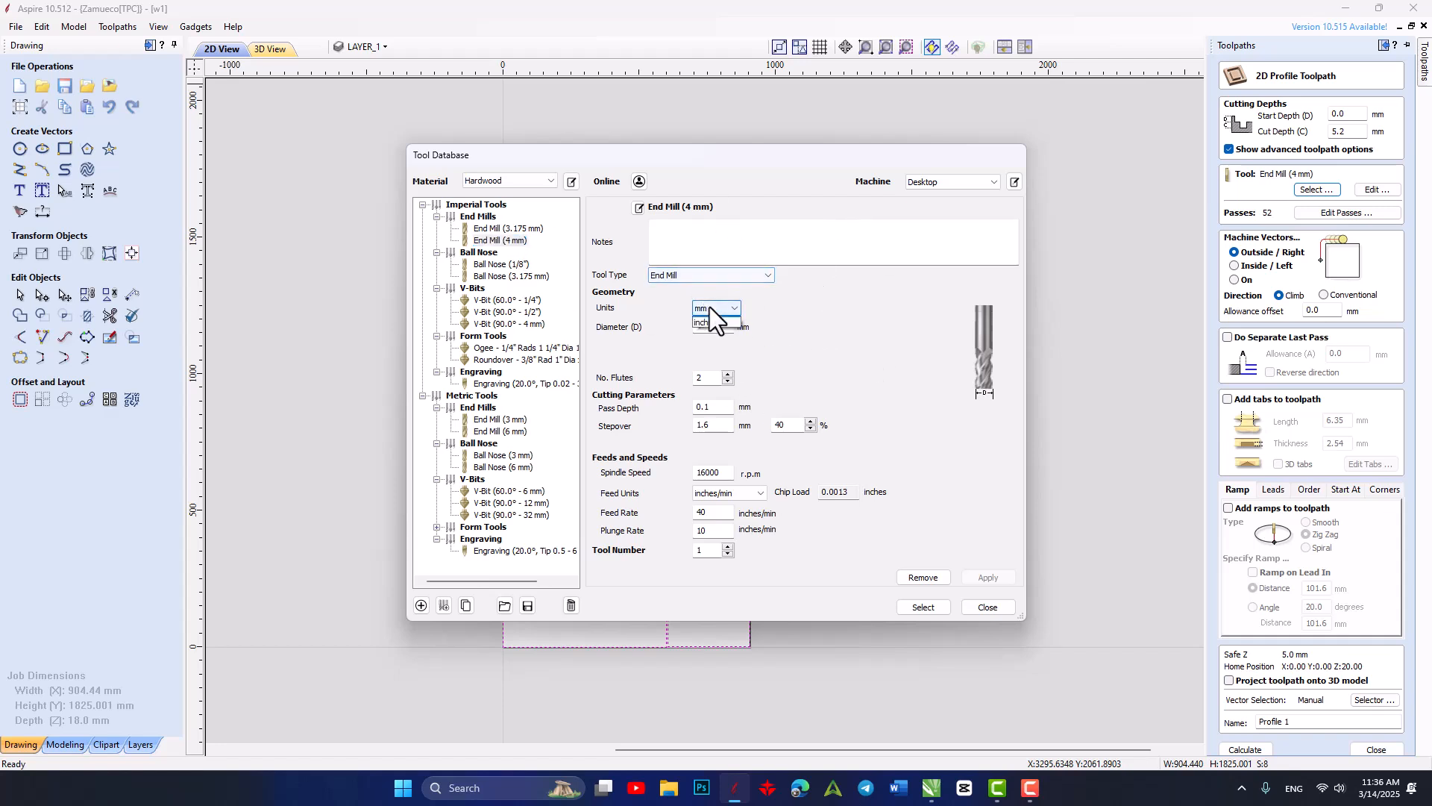
click(702, 322)
double_click(710, 326)
click(983, 581)
click(709, 414)
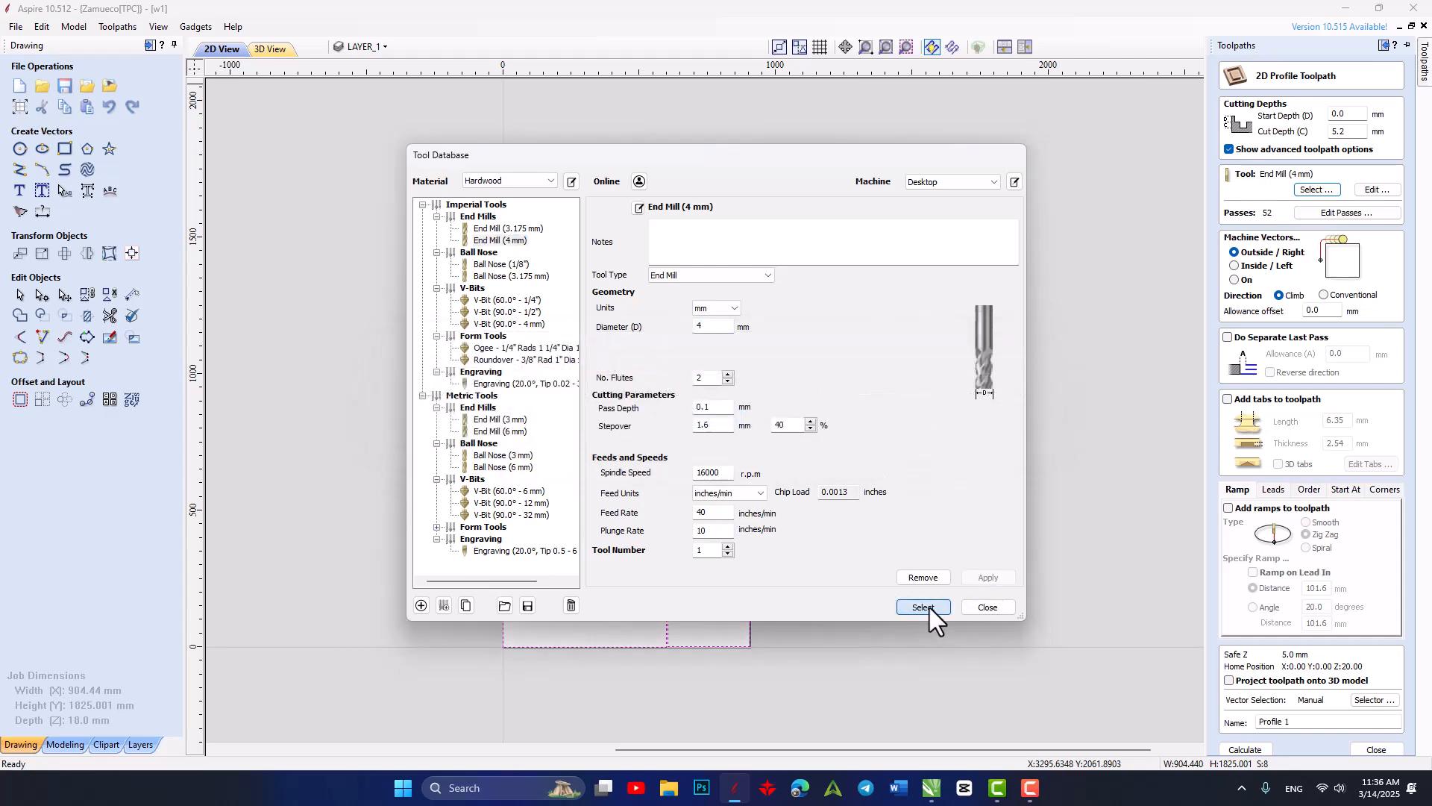
click(930, 607)
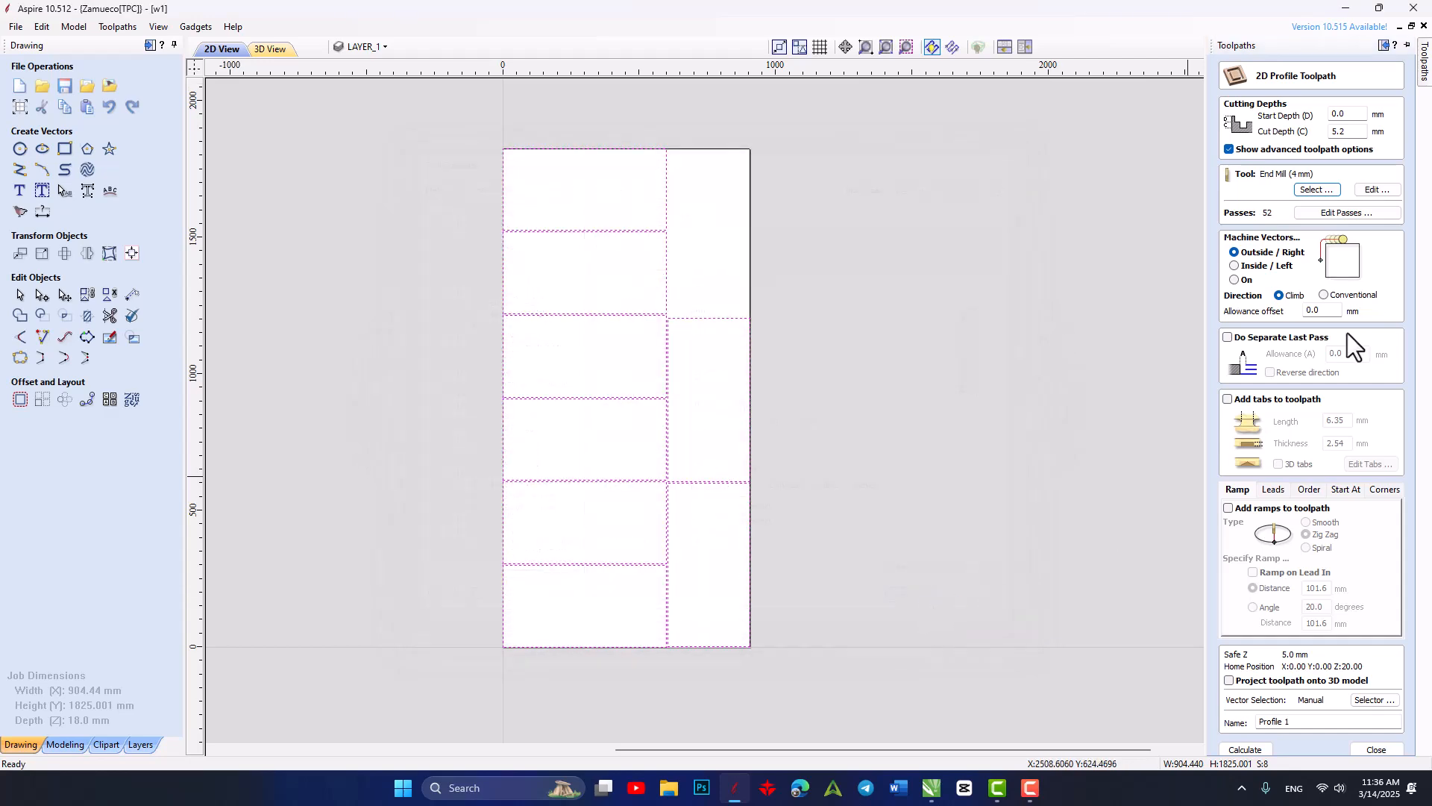
Set the number of passes for the profile cut to 2 and accept the pass depths.
click(1318, 214)
double_click(701, 550)
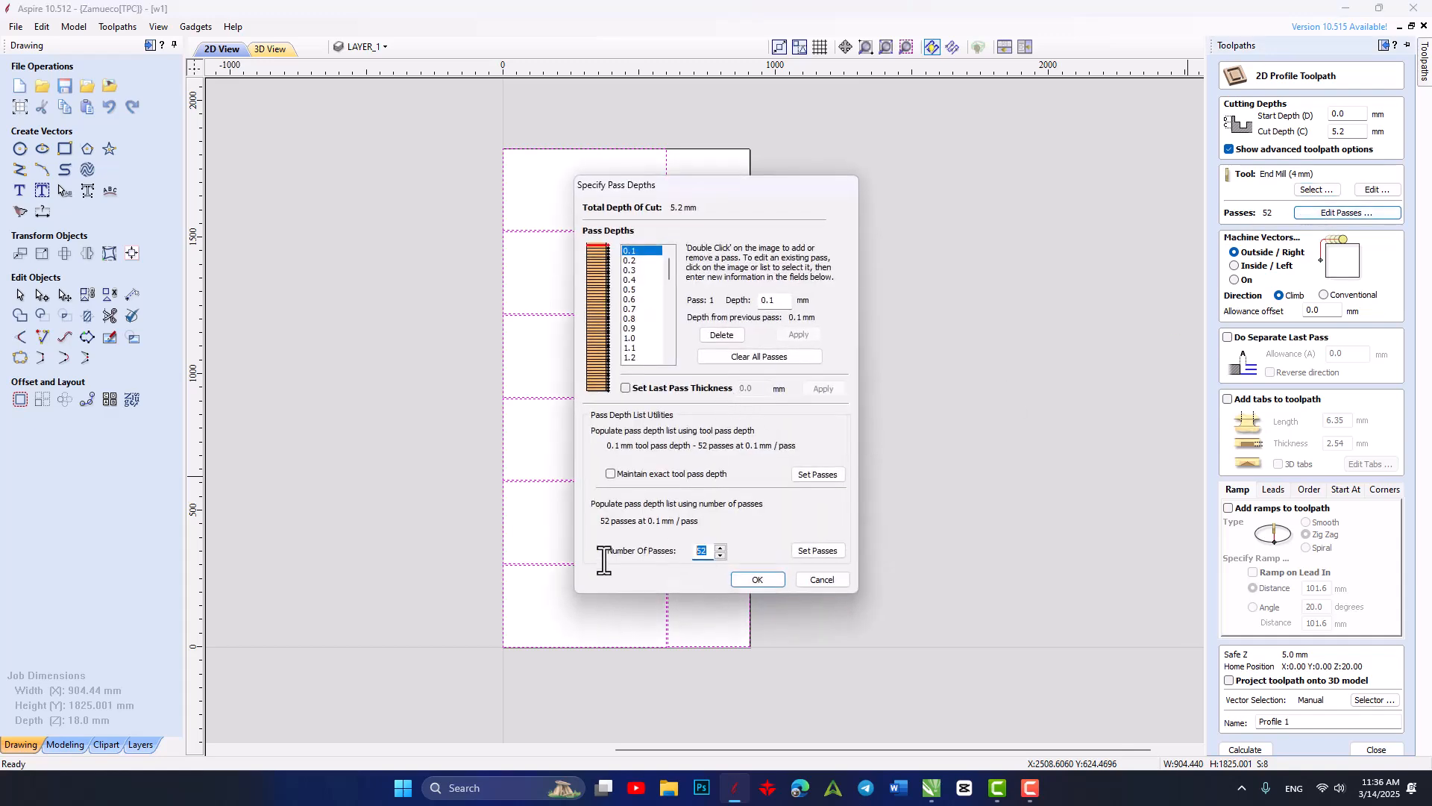
text(1)
key(BackSpace)
text(2)
double_click(692, 557)
click(805, 554)
click(757, 579)
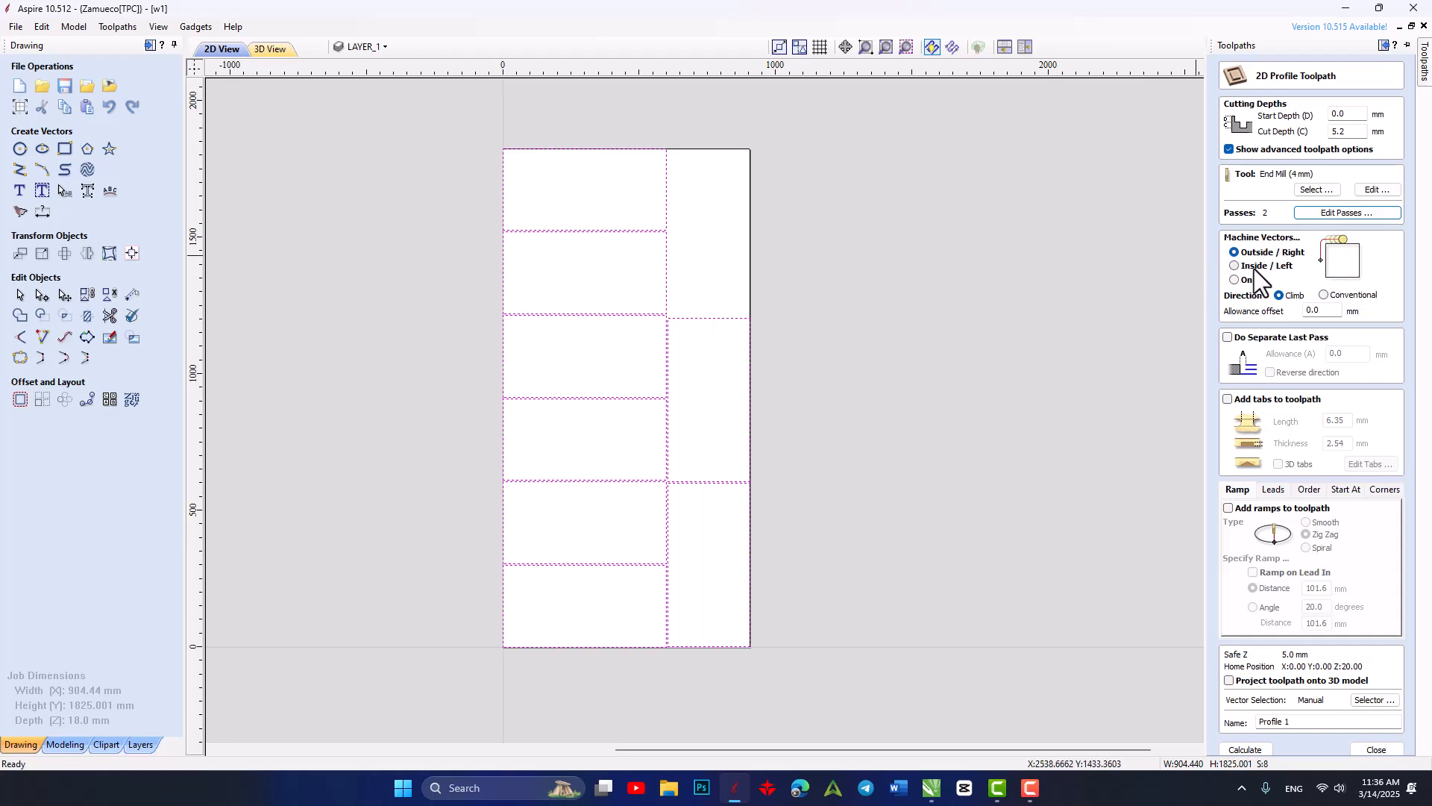
Check the gap between neighbouring rectangles, then name the profile toolpath 1 and calculate it.
scroll(701, 347, up, 4)
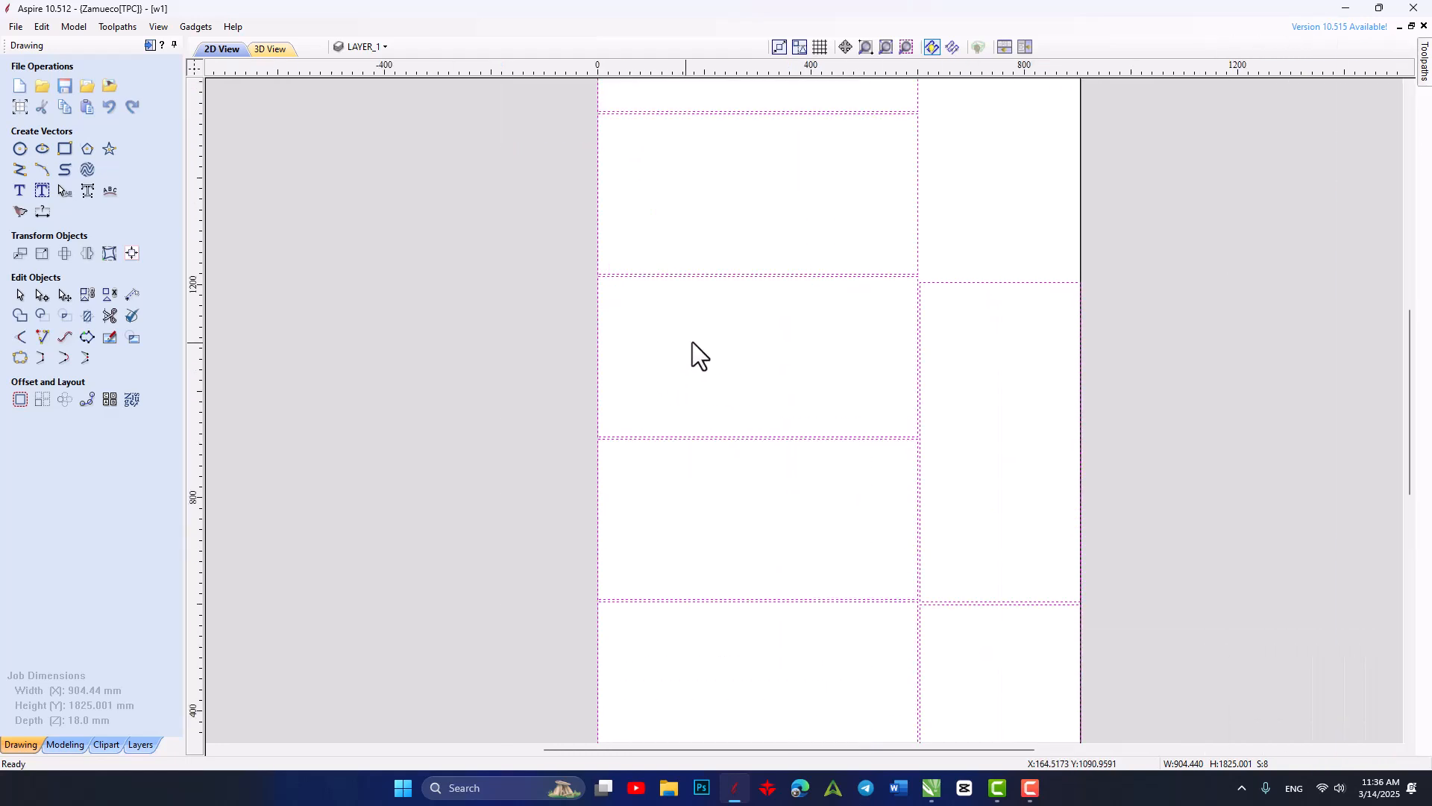
scroll(571, 353, up, 1)
scroll(414, 324, up, 6)
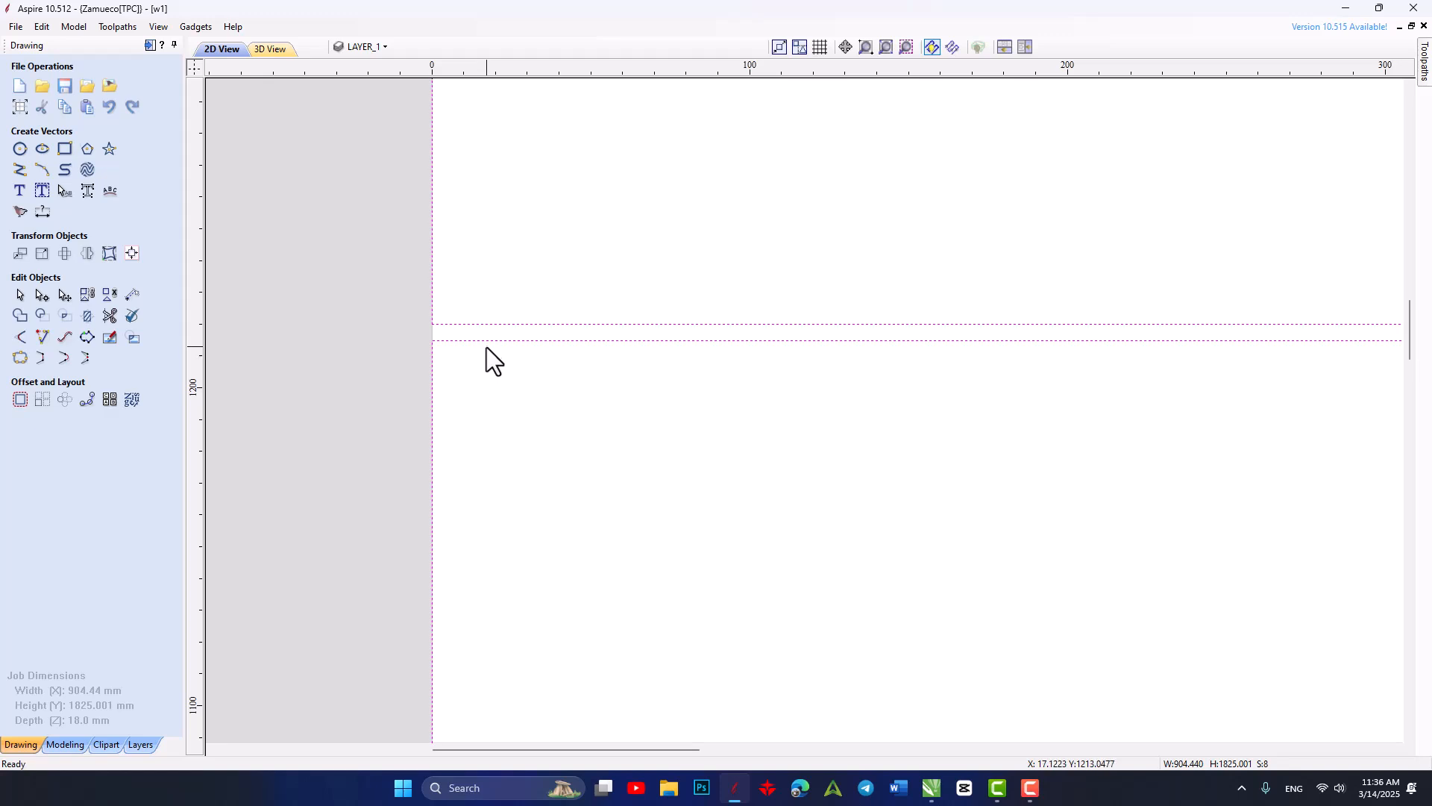
scroll(469, 346, down, 1)
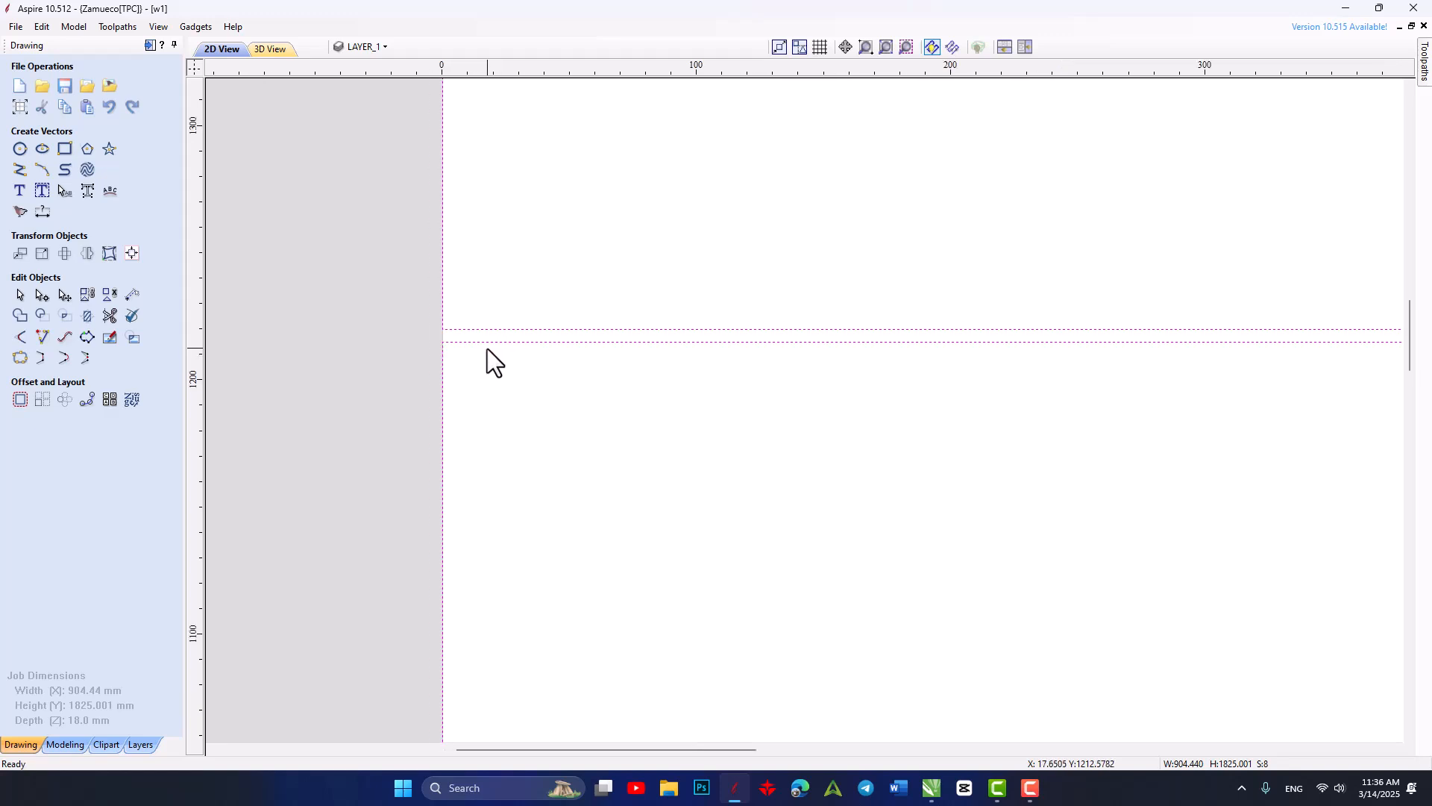
scroll(477, 337, down, 1)
scroll(509, 357, down, 1)
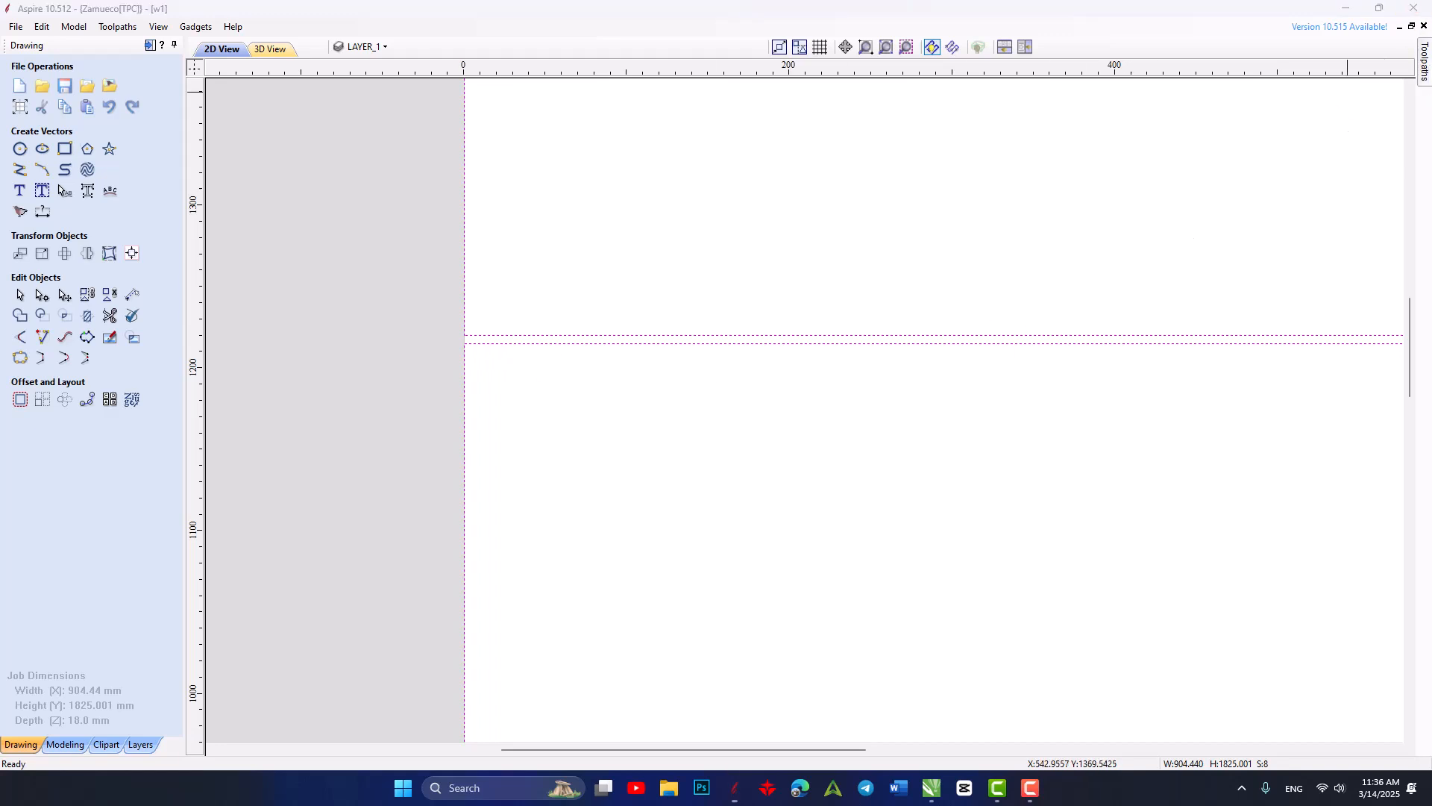
click(1425, 71)
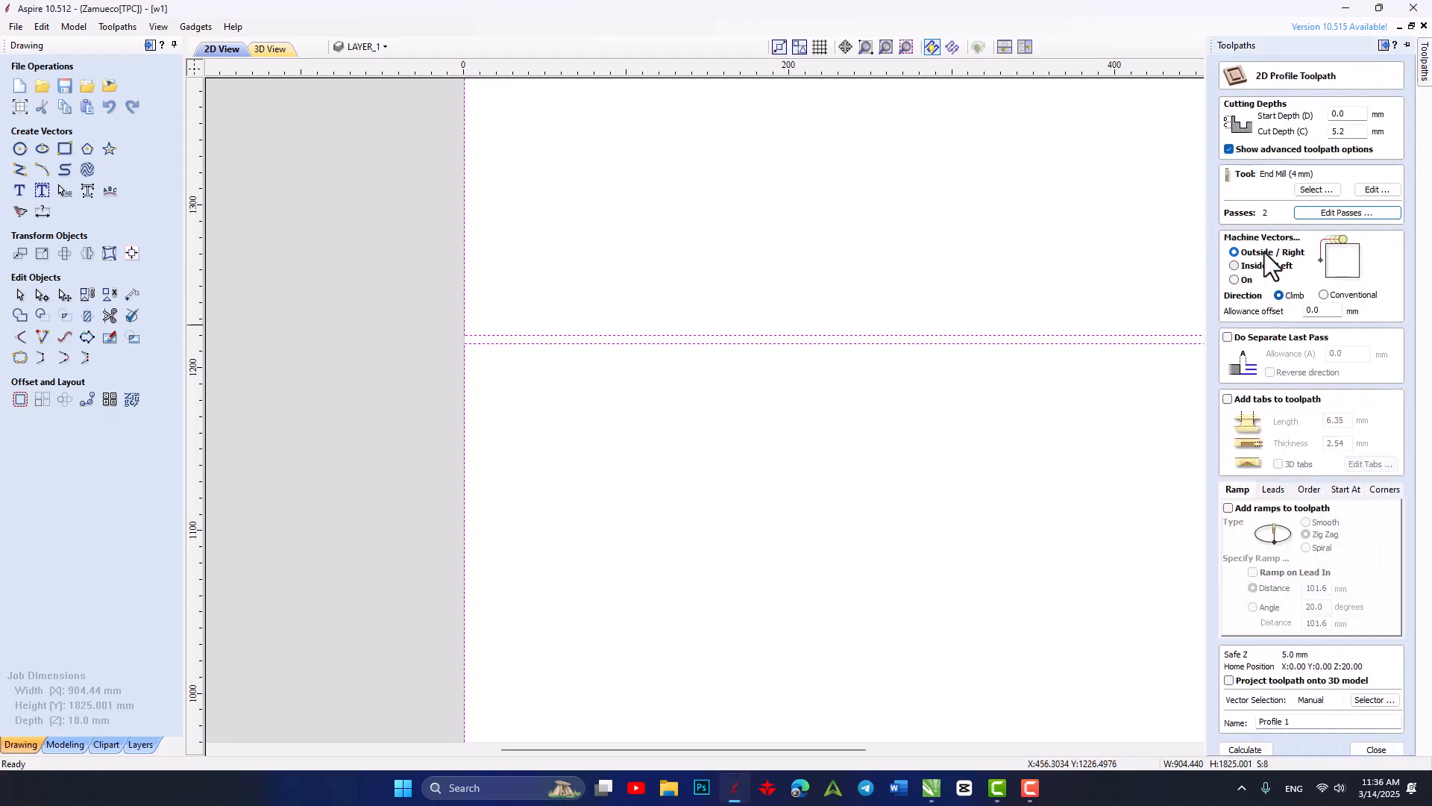
click(1302, 721)
text(1)
click(1243, 752)
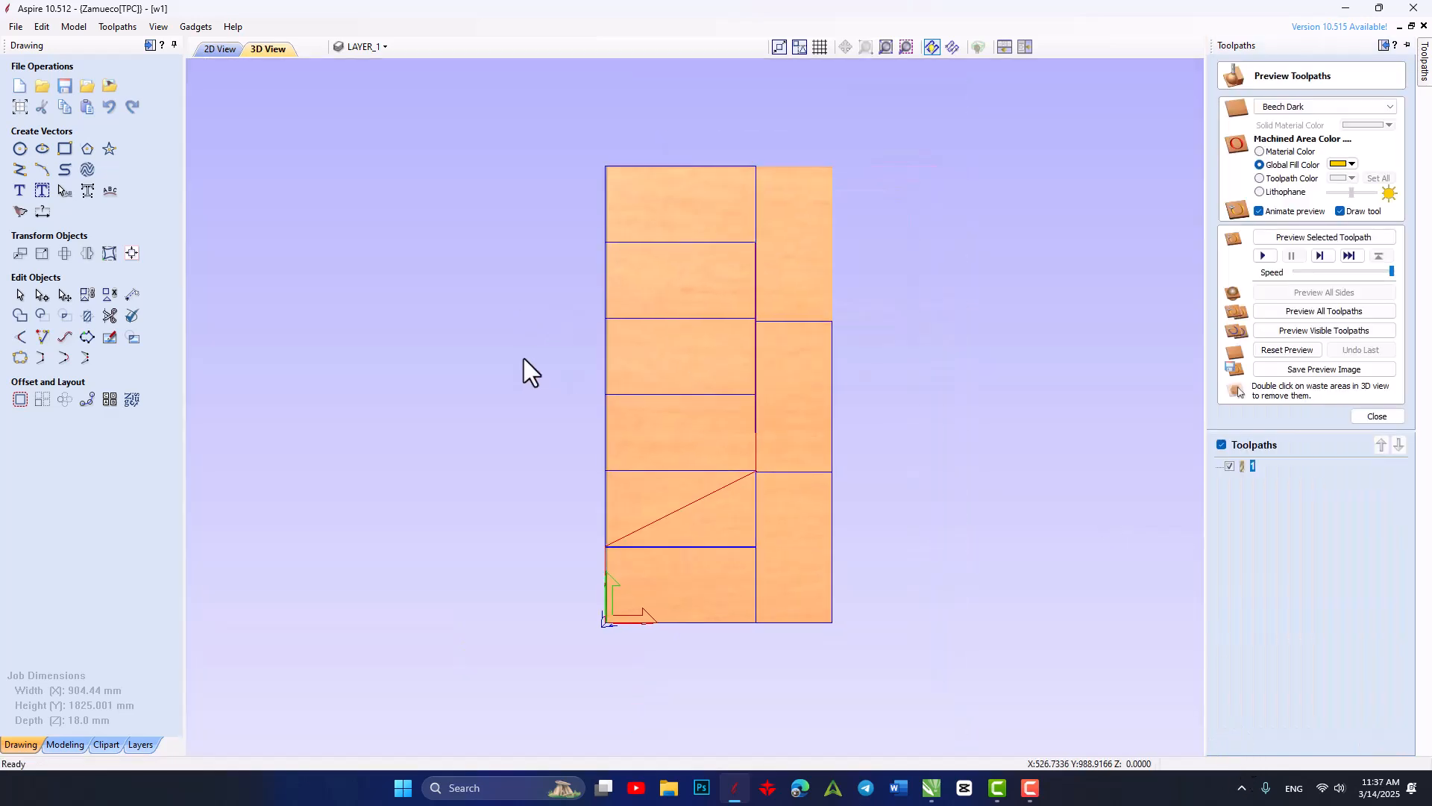
Close the toolpath preview and save the toolpath to the Desktop as 1.dnc in DeskCNC GCode (mm) format.
drag(831, 396, 524, 358)
scroll(523, 365, up, 3)
drag(521, 432, 912, 343)
scroll(777, 365, up, 3)
scroll(768, 368, down, 2)
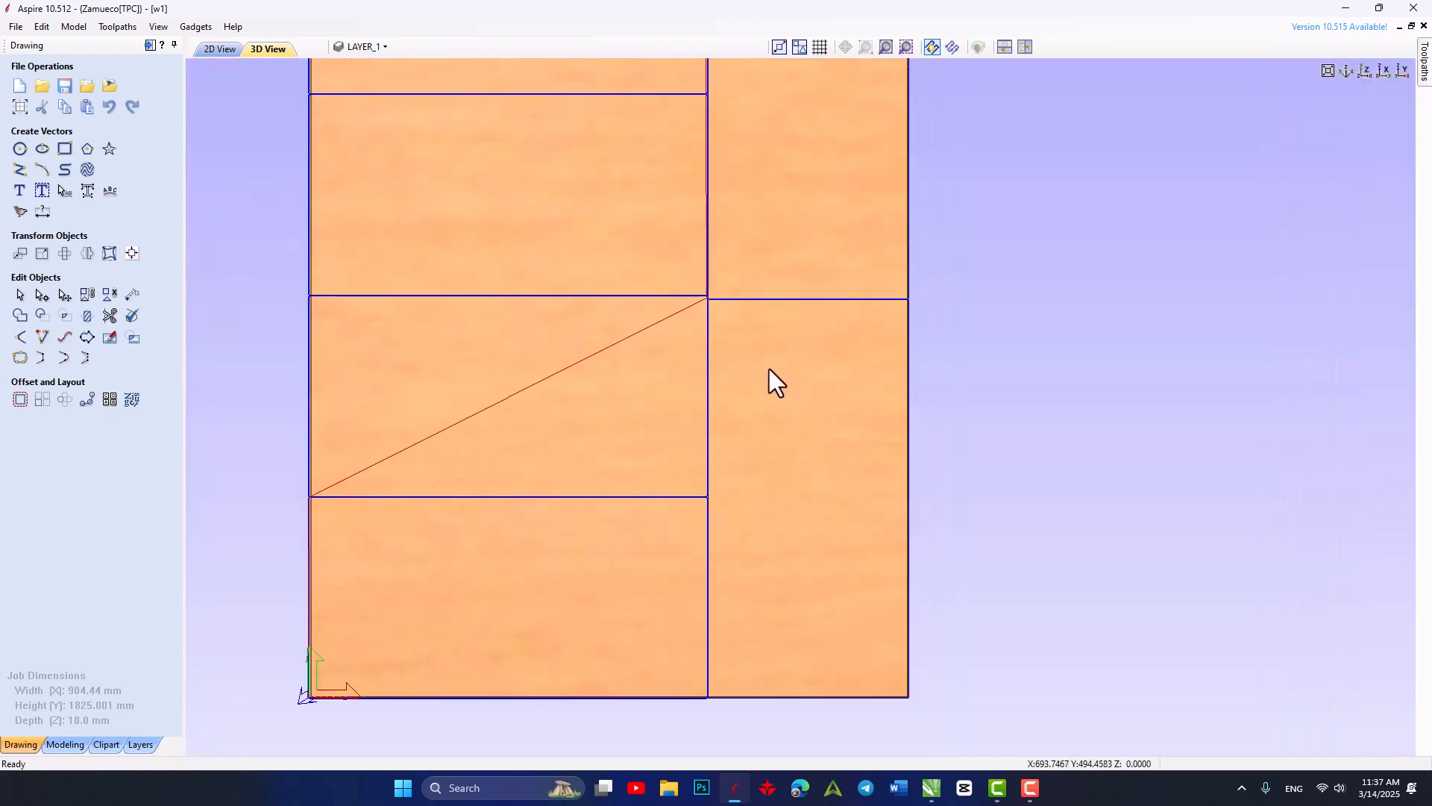
click(1424, 64)
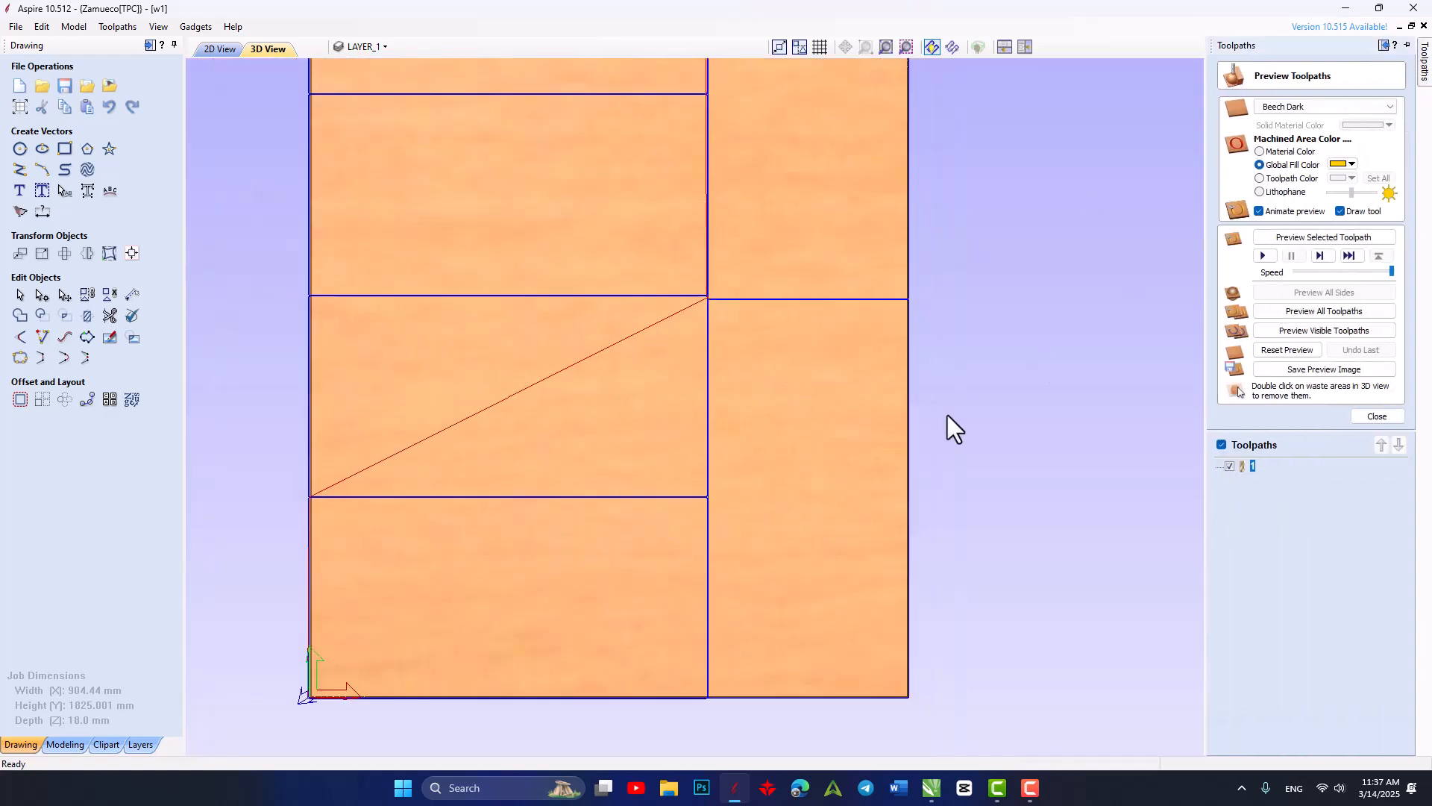
click(1376, 416)
click(1333, 278)
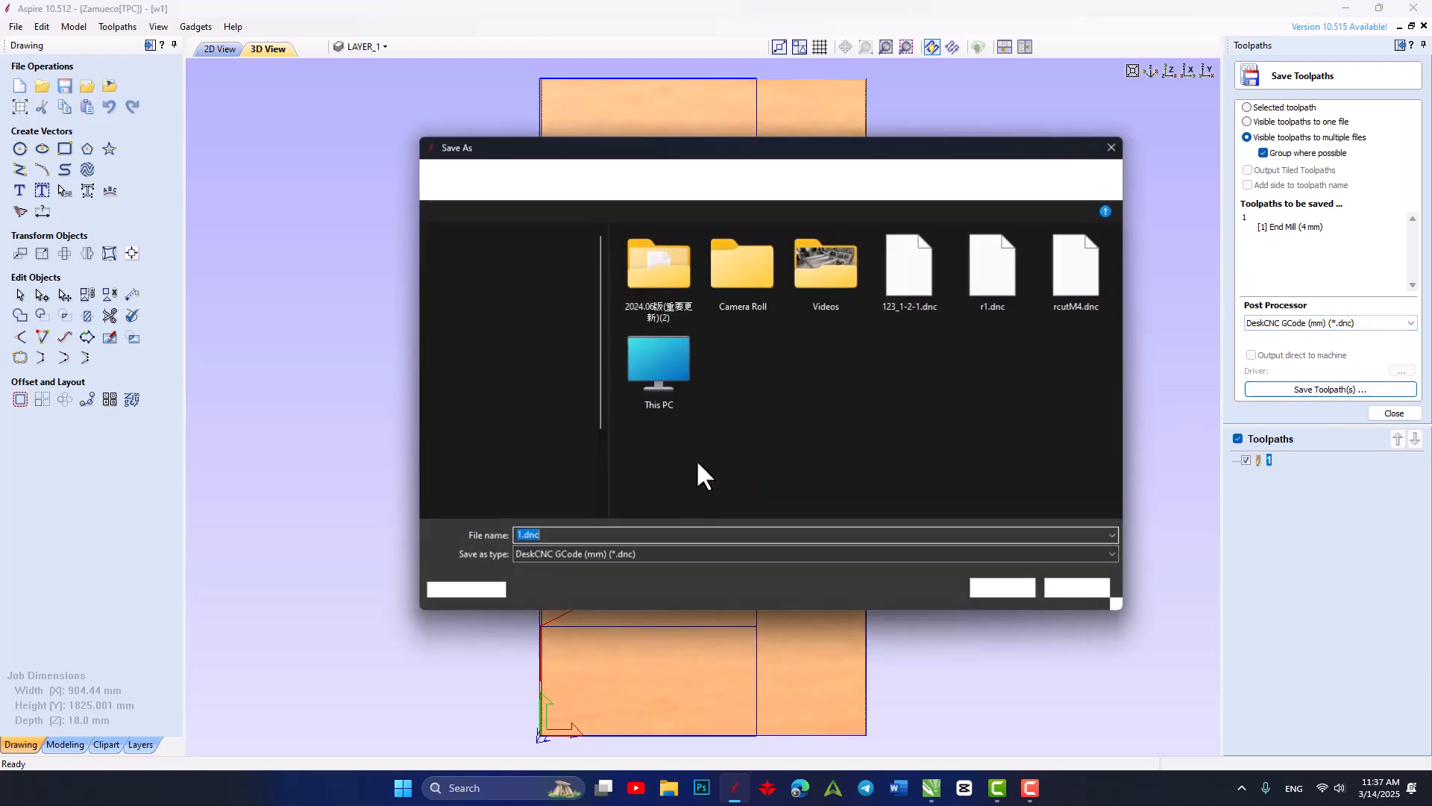
click(509, 309)
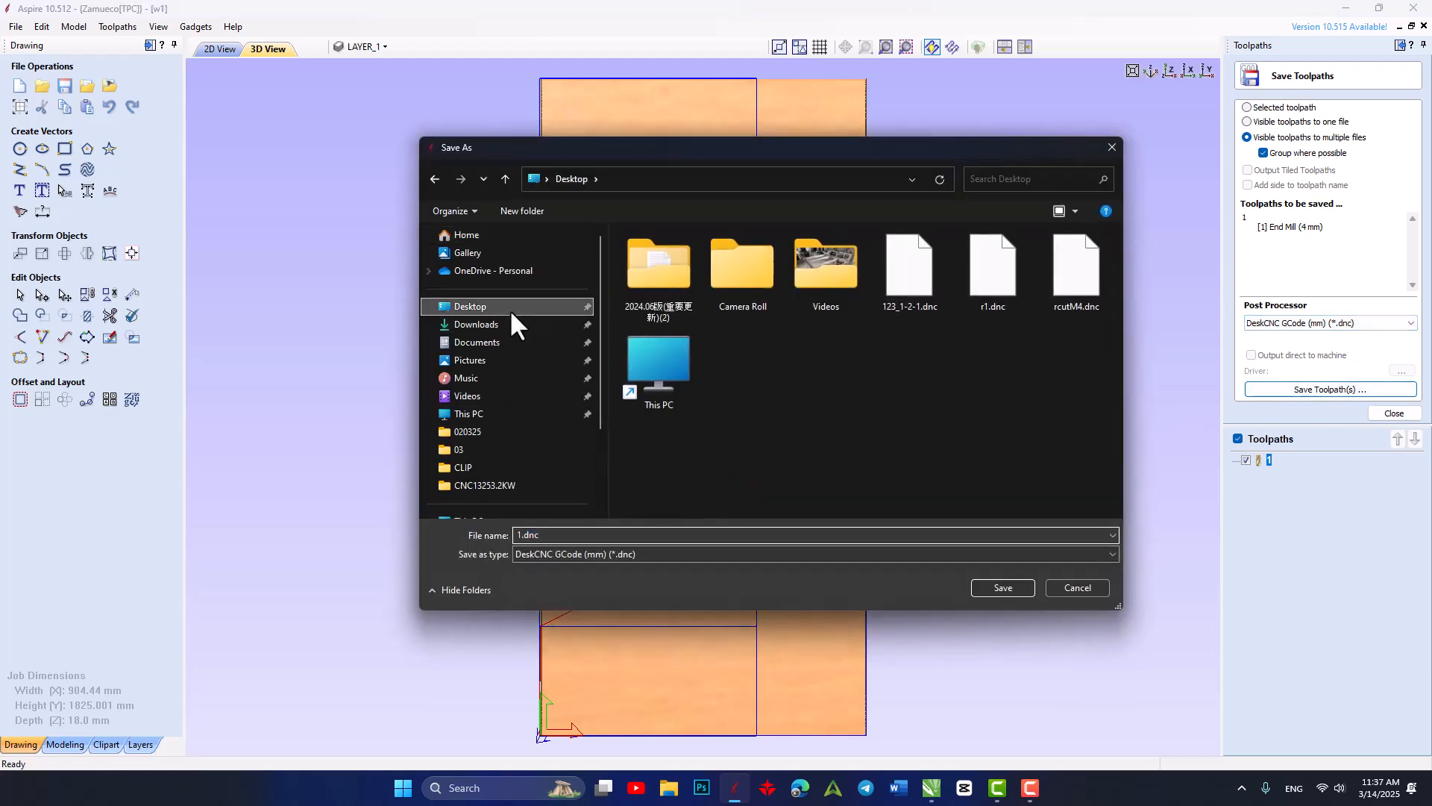
click(1007, 588)
scroll(776, 444, up, 1)
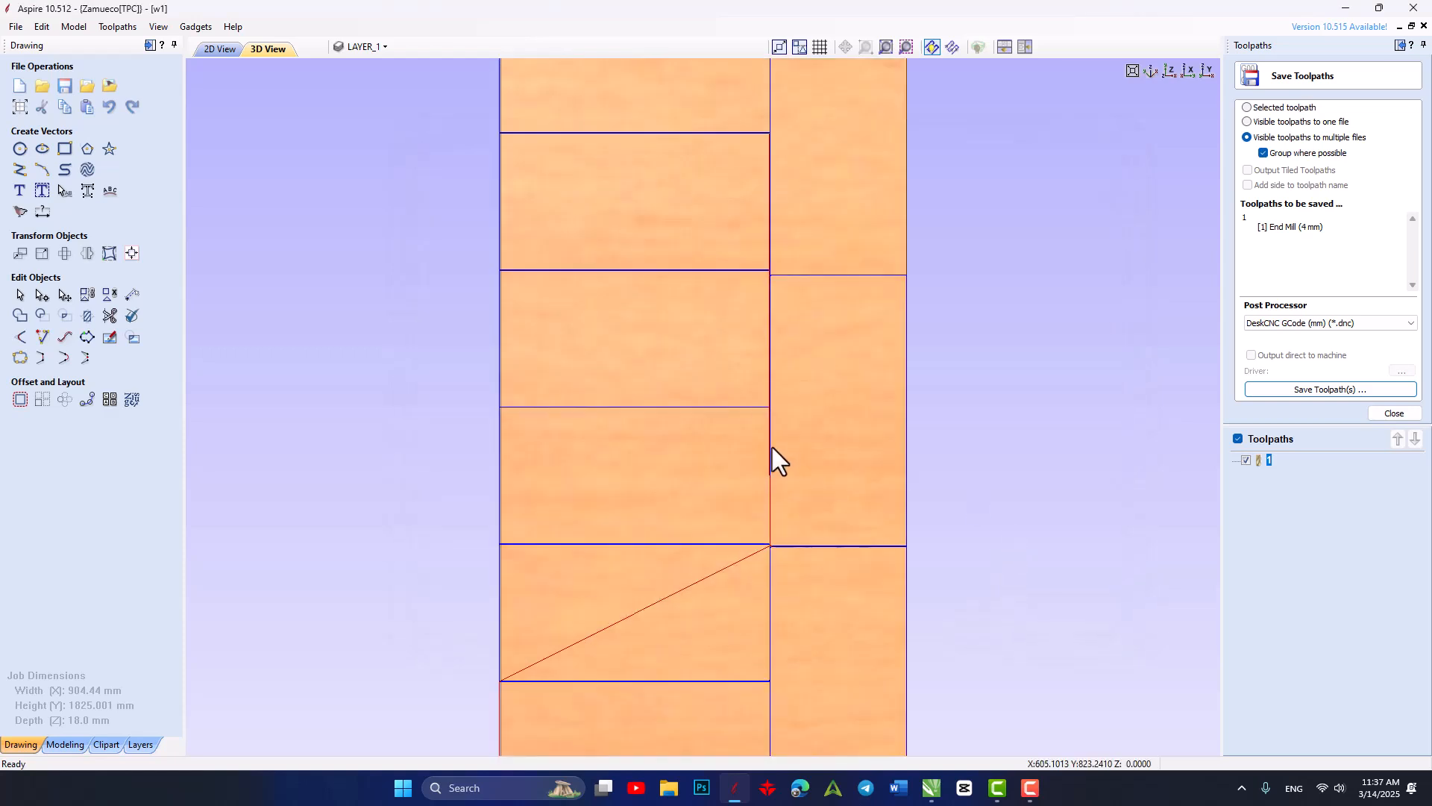